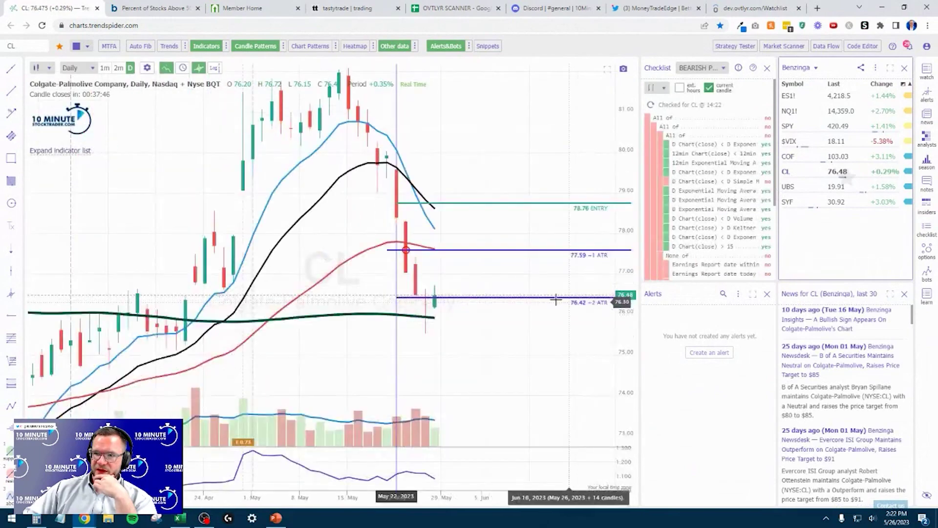
Check the UBS, SYF, COF and CL charts in the TrendSpider Benzinga watchlist
{"action": "left_click", "coordinate": [829, 190]}
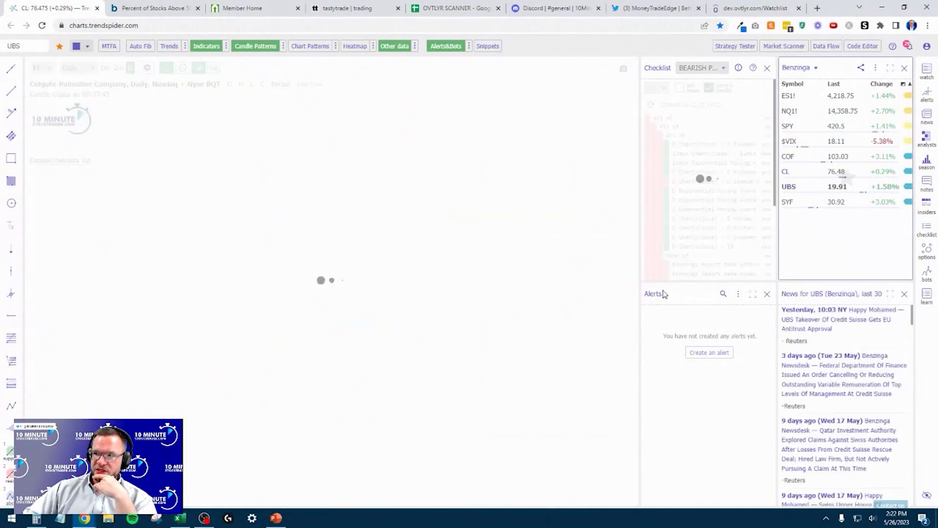
{"action": "left_click", "coordinate": [801, 202]}
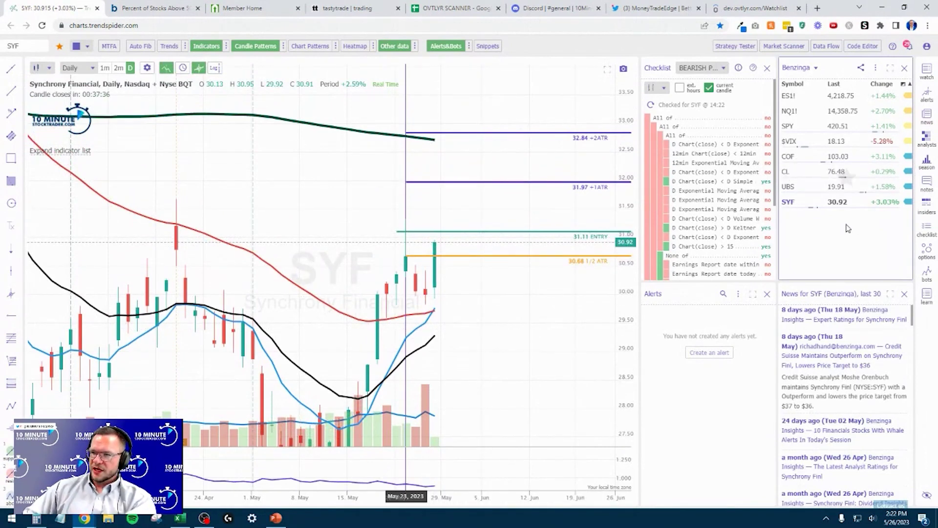
{"action": "left_click", "coordinate": [794, 157]}
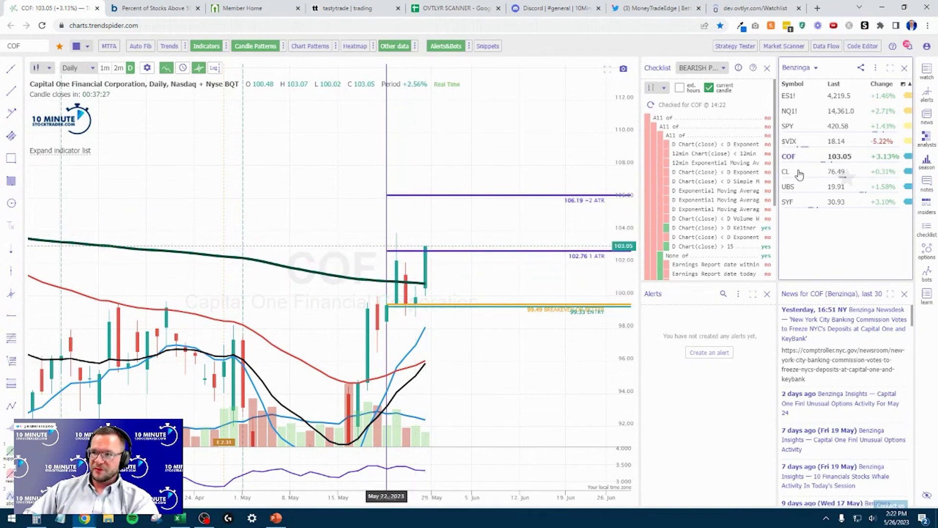
{"action": "left_click", "coordinate": [794, 189]}
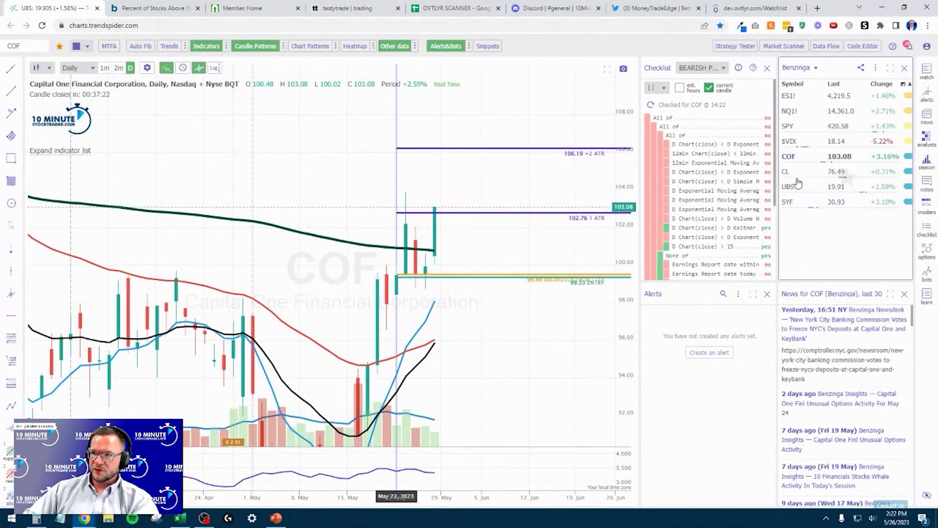
{"action": "left_click", "coordinate": [793, 172]}
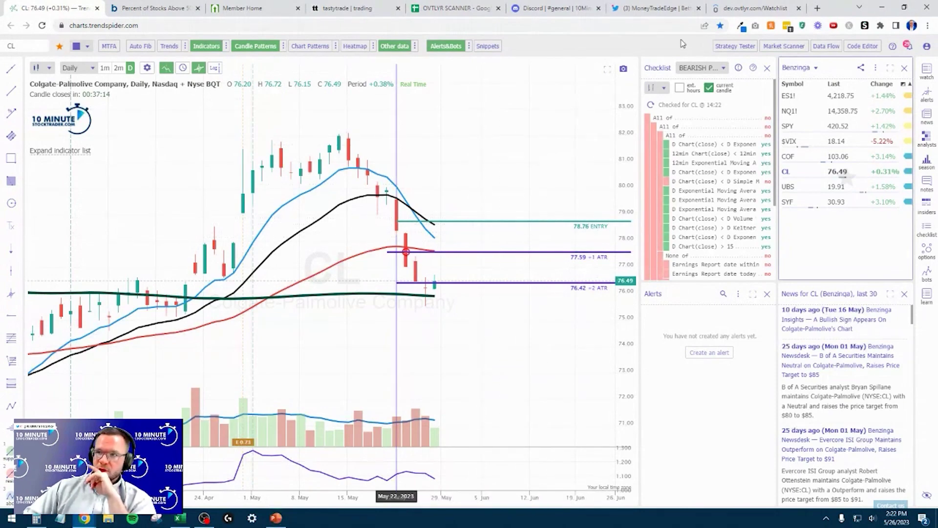
Review the Offensive Day points on the TODAY'S TRADING DAY slide, then return to the OVTLYR watchlist
{"action": "left_click", "coordinate": [275, 519]}
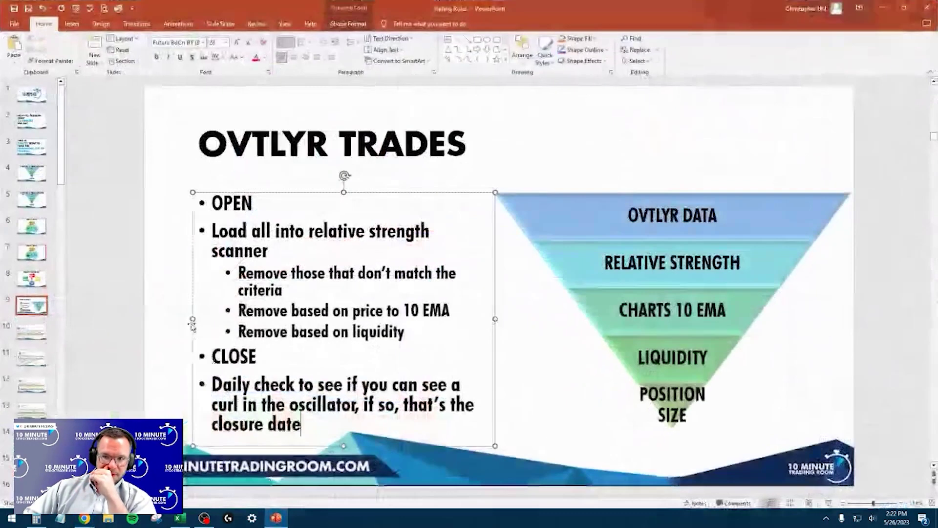
{"action": "left_click", "coordinate": [44, 277]}
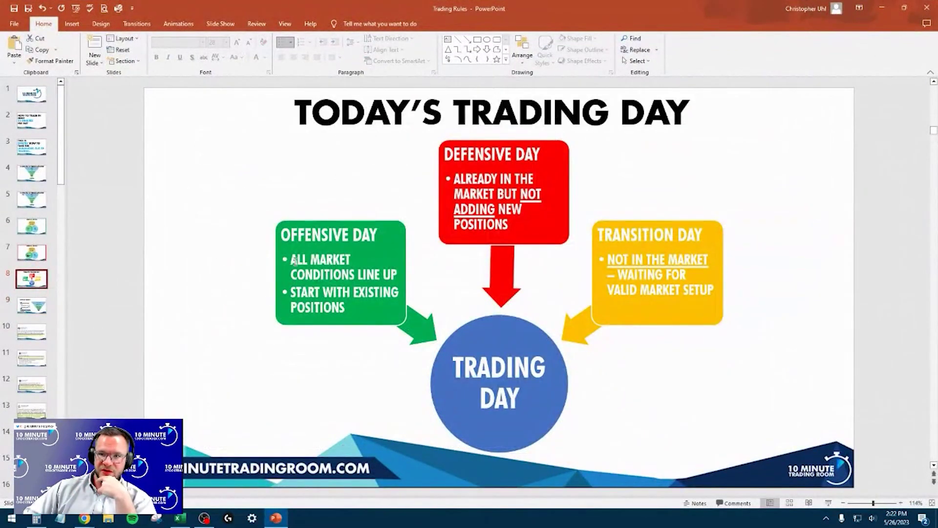
{"action": "left_click_drag", "start_coordinate": [294, 261], "coordinate": [348, 309]}
{"action": "left_click", "coordinate": [222, 370]}
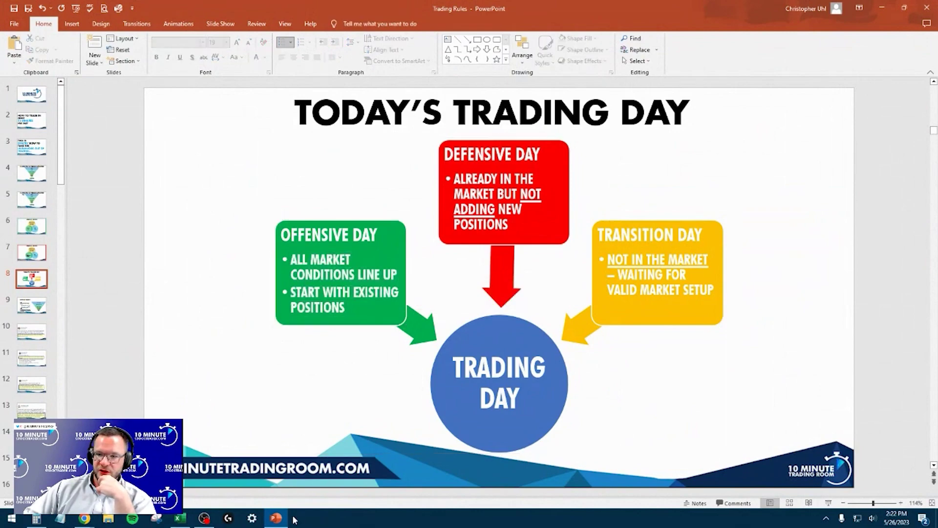
{"action": "key", "text": "alt+Tab"}
{"action": "key", "text": "ctrl+9"}
{"action": "right_click", "coordinate": [189, 177]}
Open the UBS, SYF, CL and COF favorites in separate tabs and view UBS
{"action": "left_click", "coordinate": [215, 182]}
{"action": "right_click", "coordinate": [186, 209]}
{"action": "left_click", "coordinate": [202, 216]}
{"action": "right_click", "coordinate": [178, 244]}
{"action": "left_click", "coordinate": [208, 253]}
{"action": "right_click", "coordinate": [191, 272]}
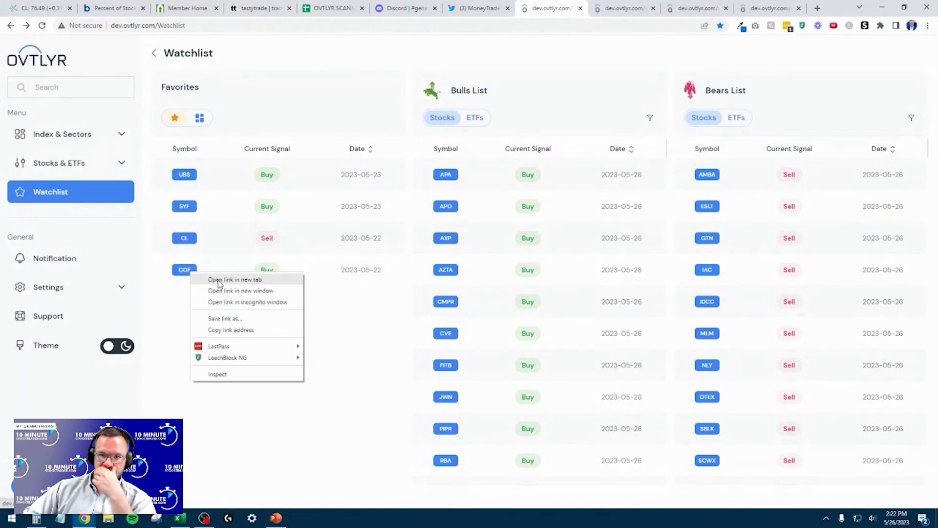
{"action": "left_click", "coordinate": [220, 282]}
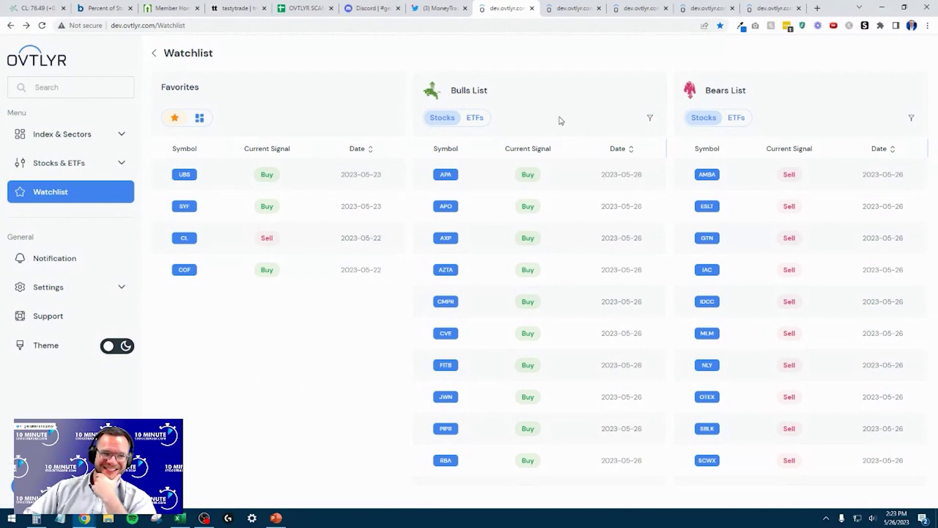
{"action": "left_click", "coordinate": [581, 5]}
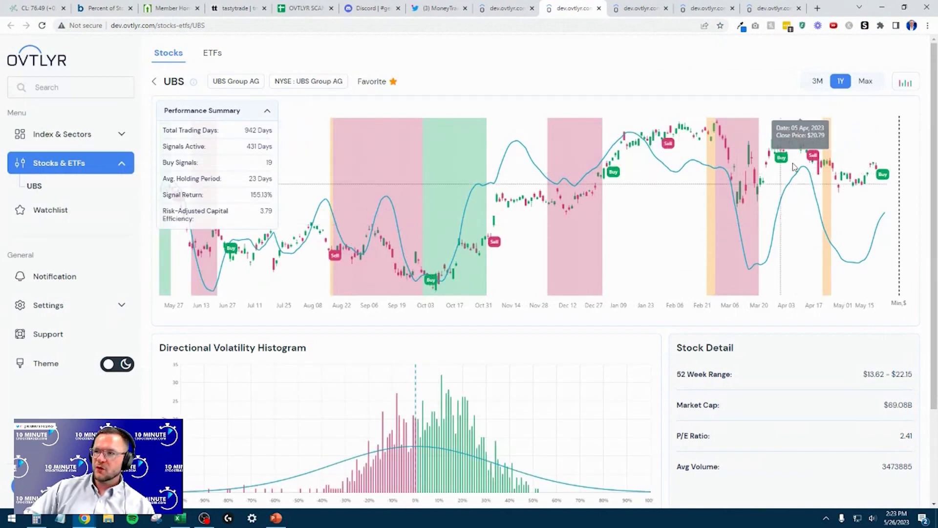
Collapse the UBS Performance Summary and compare its signal chart over 3M and 1Y
{"action": "left_click", "coordinate": [817, 81]}
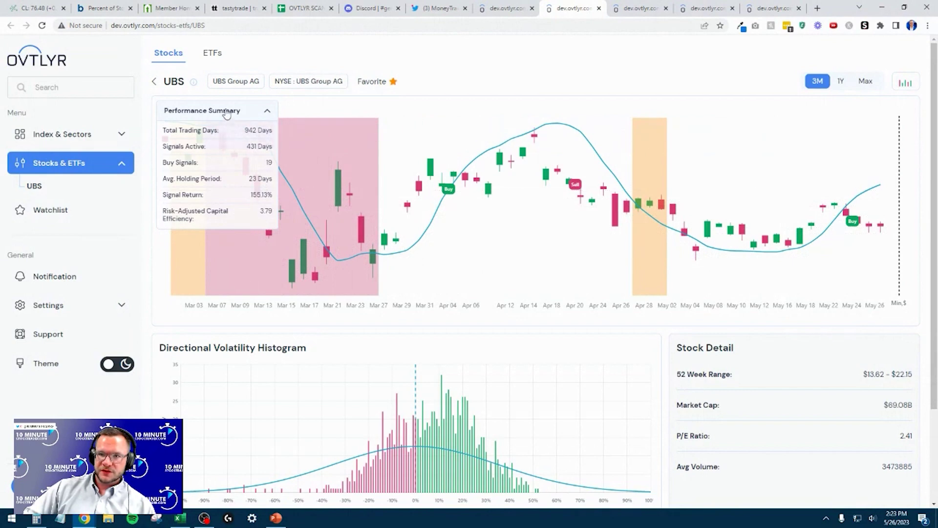
{"action": "left_click", "coordinate": [267, 111]}
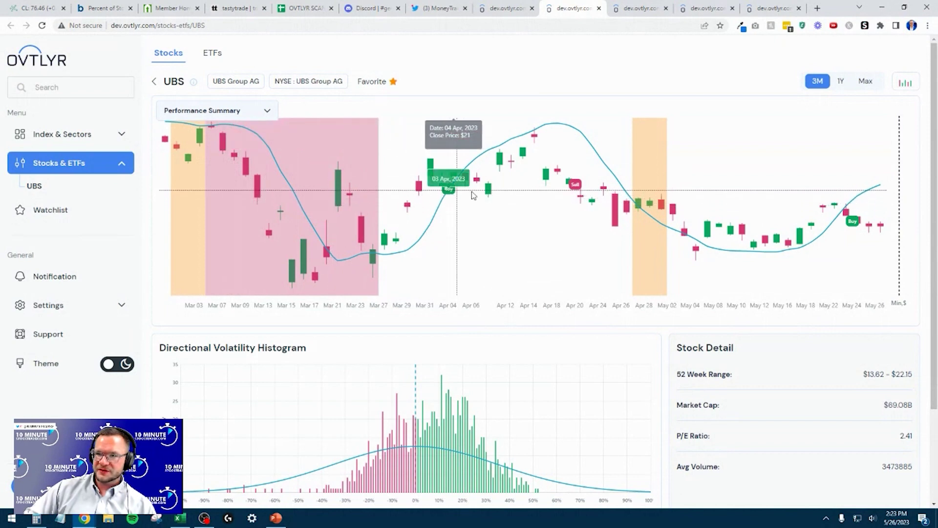
{"action": "left_click", "coordinate": [840, 81]}
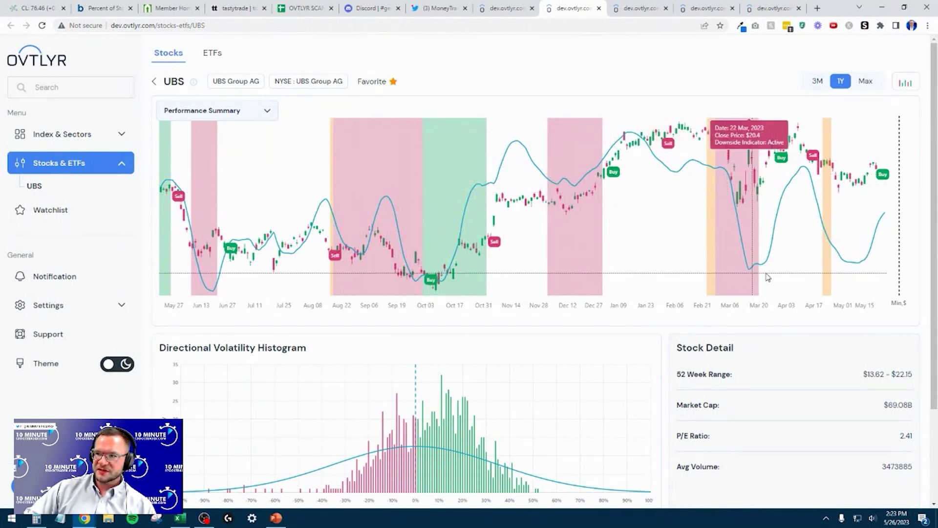
{"action": "left_click", "coordinate": [817, 82]}
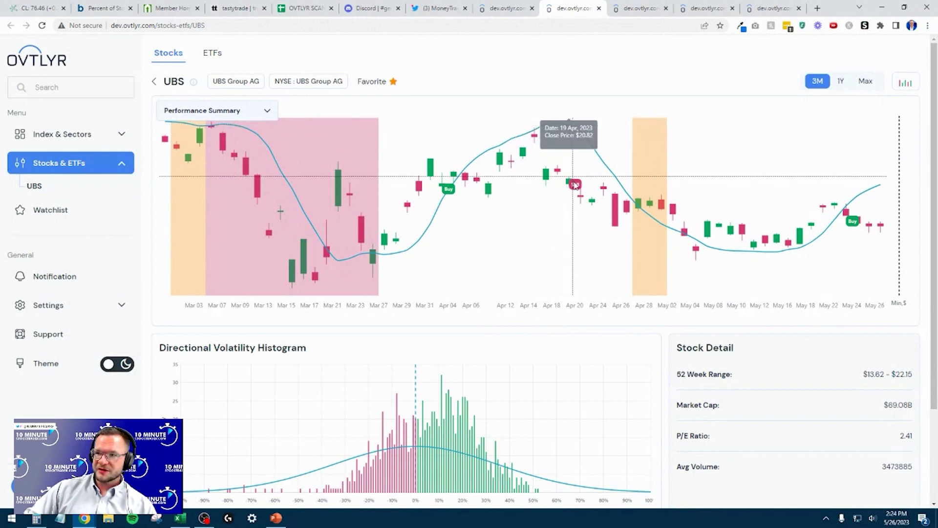
{"action": "left_click", "coordinate": [840, 82]}
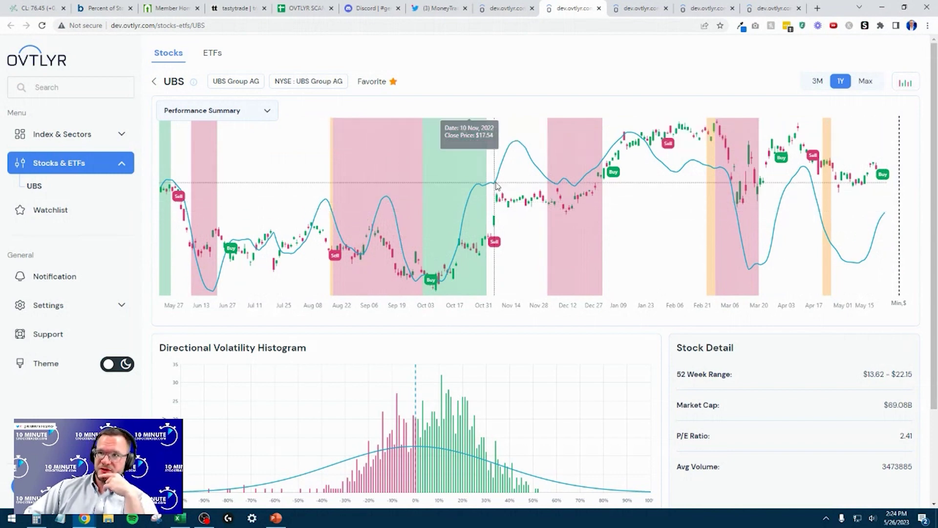
Move on to the Synchrony Financial (SYF) stock page after reviewing UBS over one year
{"action": "left_click", "coordinate": [631, 8]}
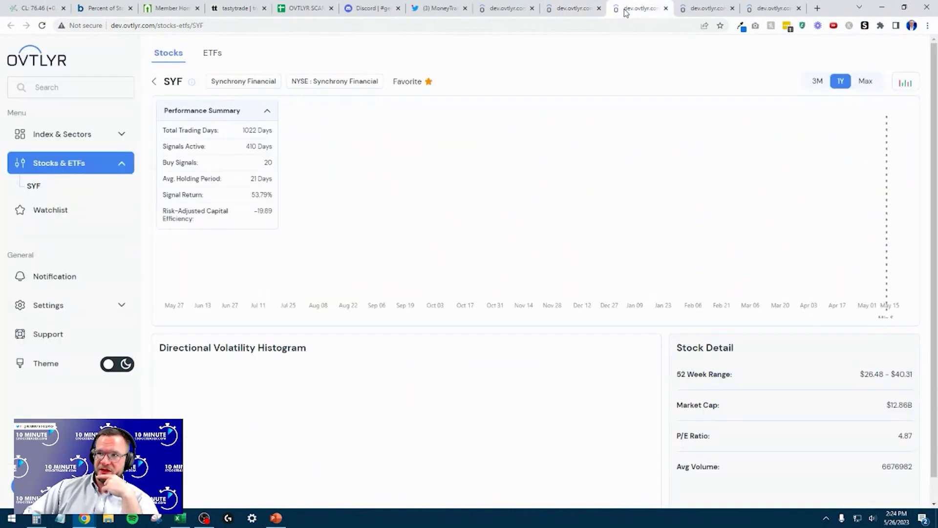
Collapse the Performance Summary on the SYF, CL and COF pages to review their charts
{"action": "left_click", "coordinate": [239, 110]}
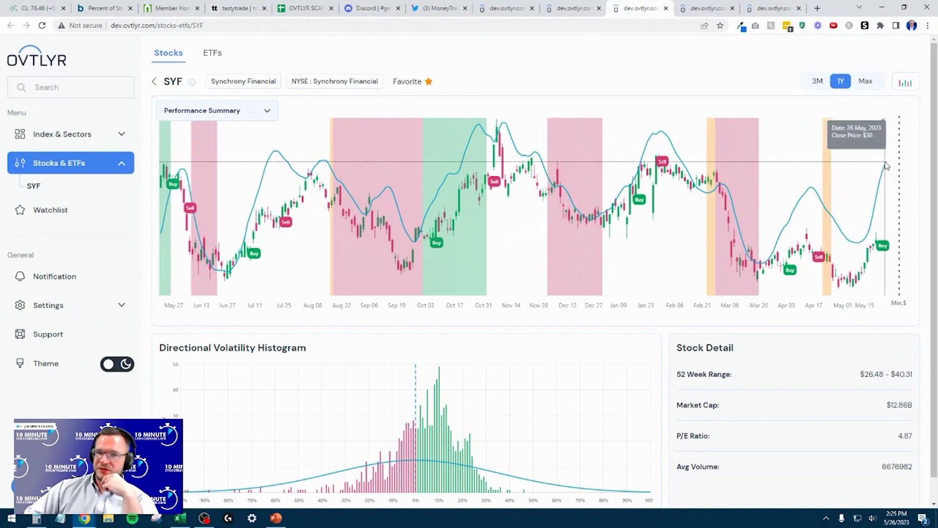
{"action": "left_click", "coordinate": [706, 9]}
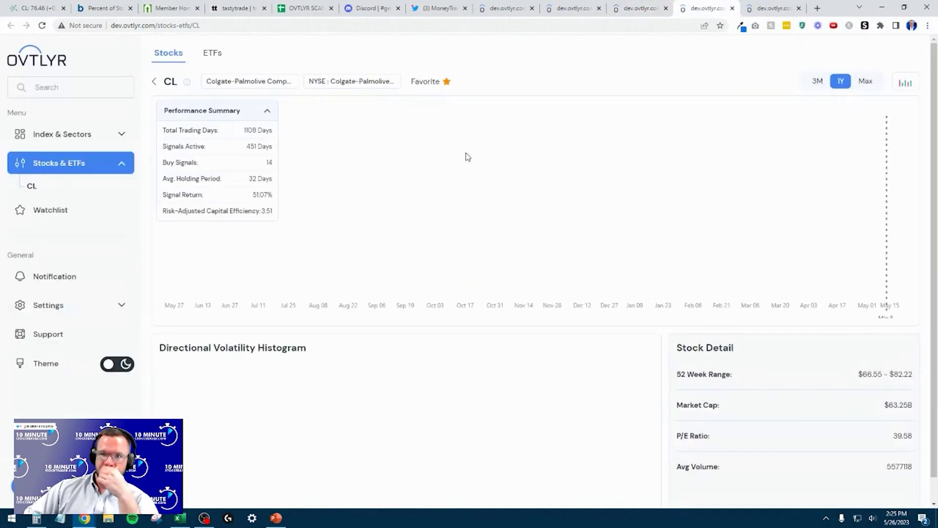
{"action": "left_click", "coordinate": [237, 109]}
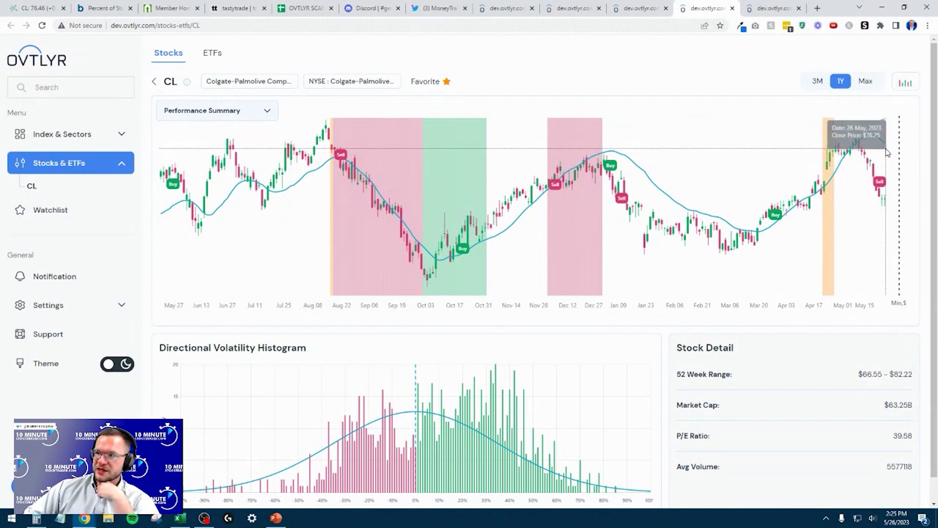
{"action": "key", "text": "ctrl+Tab"}
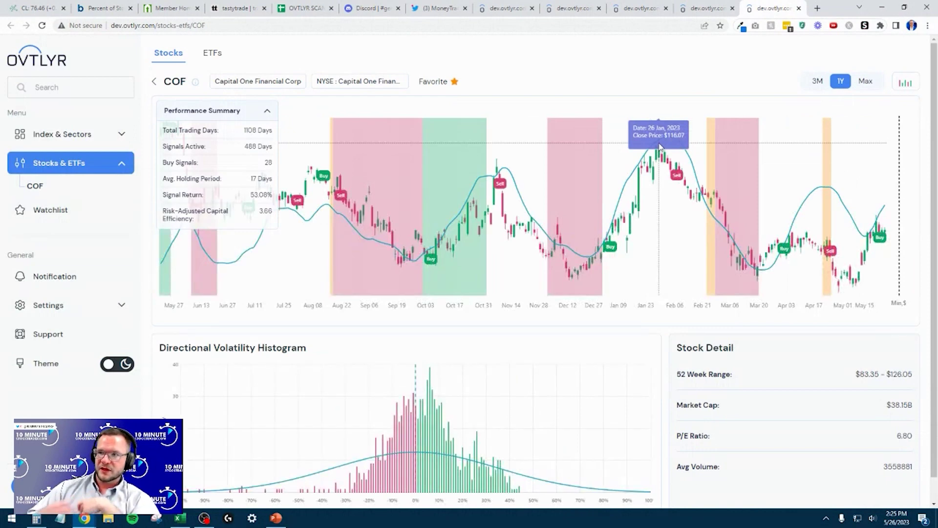
{"action": "left_click", "coordinate": [211, 112]}
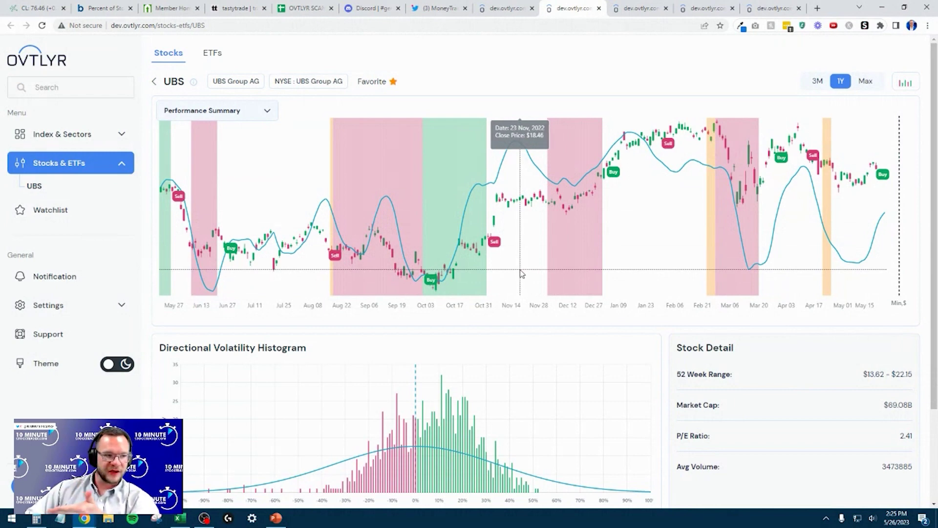
Close the UBS, SYF, CL and COF stock tabs
{"action": "left_click", "coordinate": [599, 8]}
{"action": "left_click", "coordinate": [600, 8]}
{"action": "left_click", "coordinate": [600, 8]}
{"action": "left_click", "coordinate": [600, 8]}
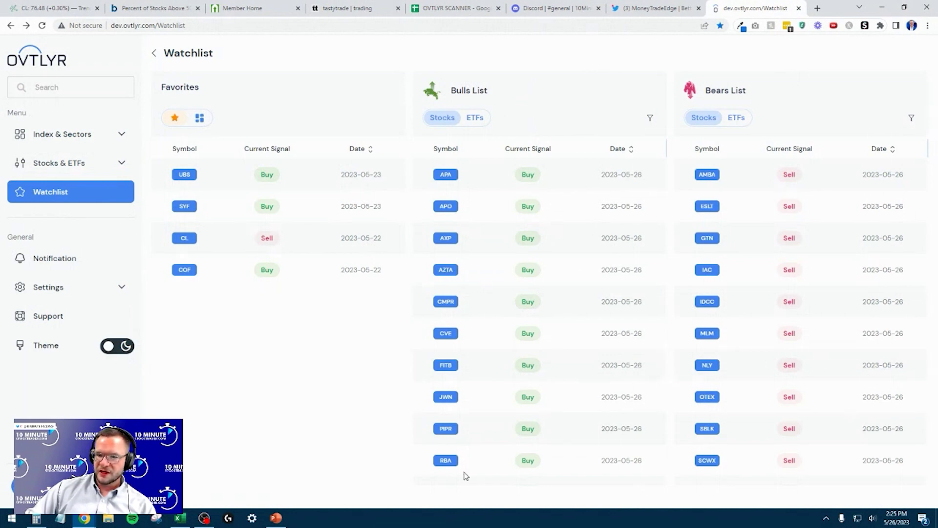
Close the SCANNING HELP workbook without saving changes
{"action": "left_click", "coordinate": [177, 518]}
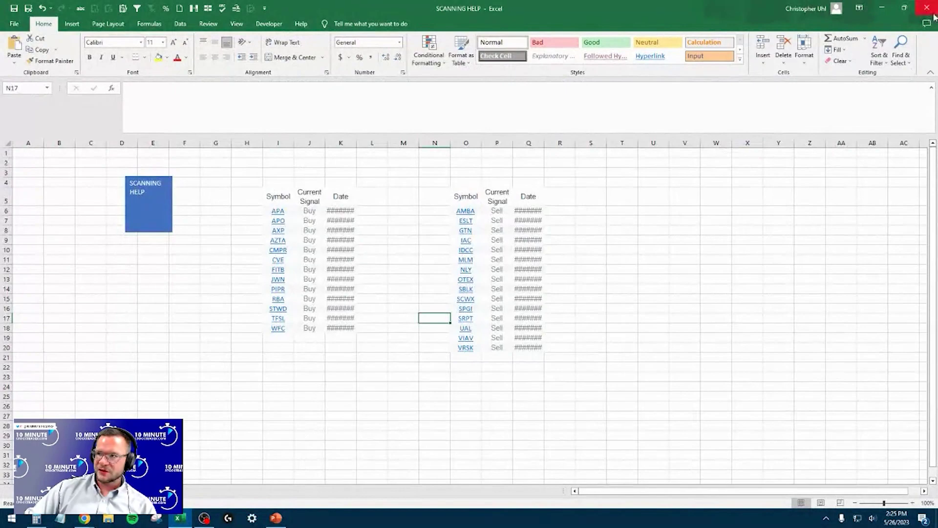
{"action": "left_click", "coordinate": [927, 8]}
{"action": "left_click", "coordinate": [526, 277]}
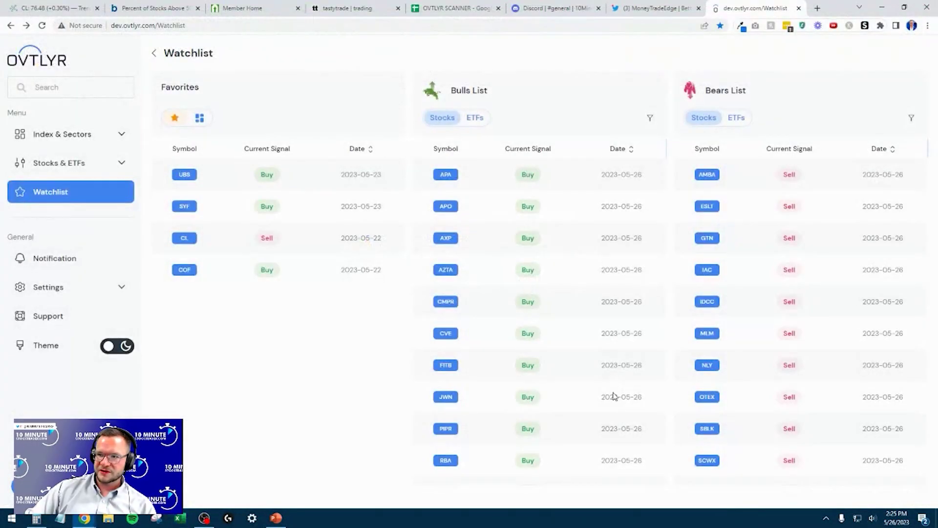
{"action": "scroll", "coordinate": [630, 388], "scroll_direction": "down", "scroll_amount": 3}
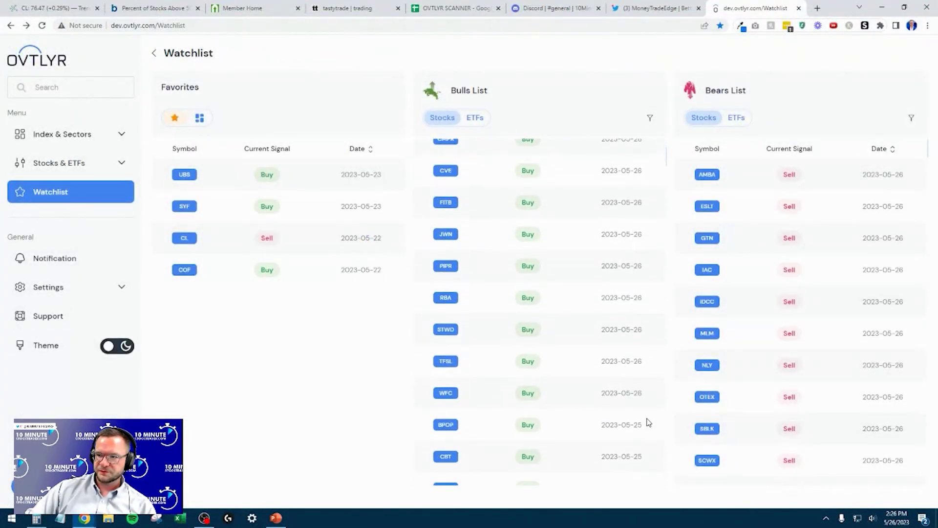
View the OVTLYR TRADES slide, then return to the watchlist and select the Bulls List table
{"action": "left_click", "coordinate": [287, 522]}
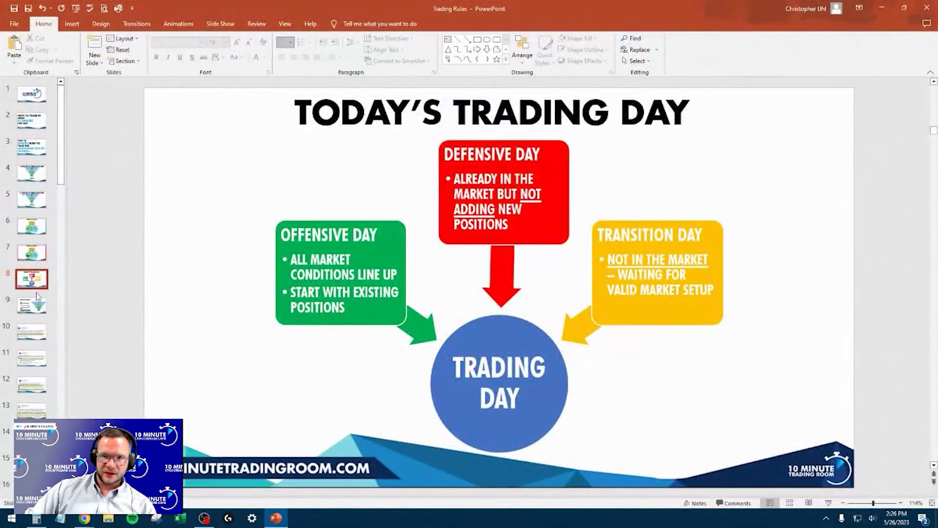
{"action": "key", "text": "Down"}
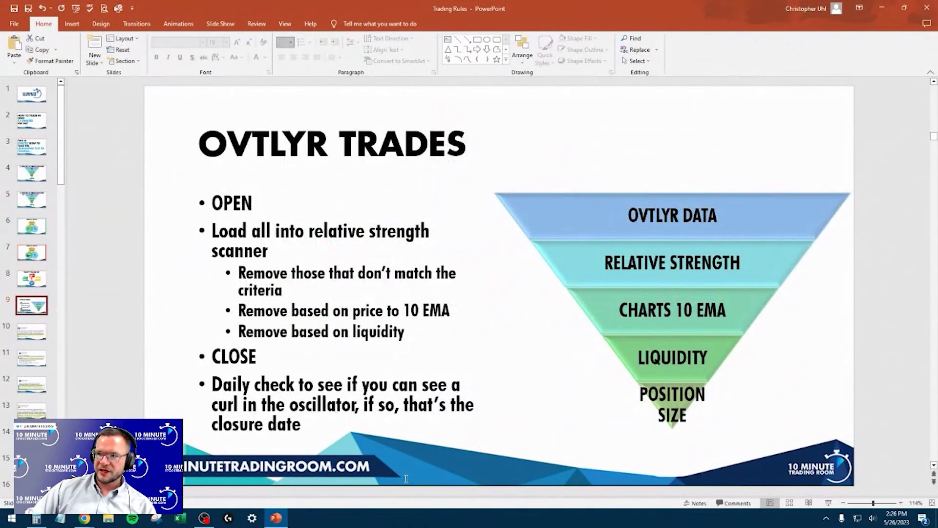
{"action": "left_click", "coordinate": [276, 519]}
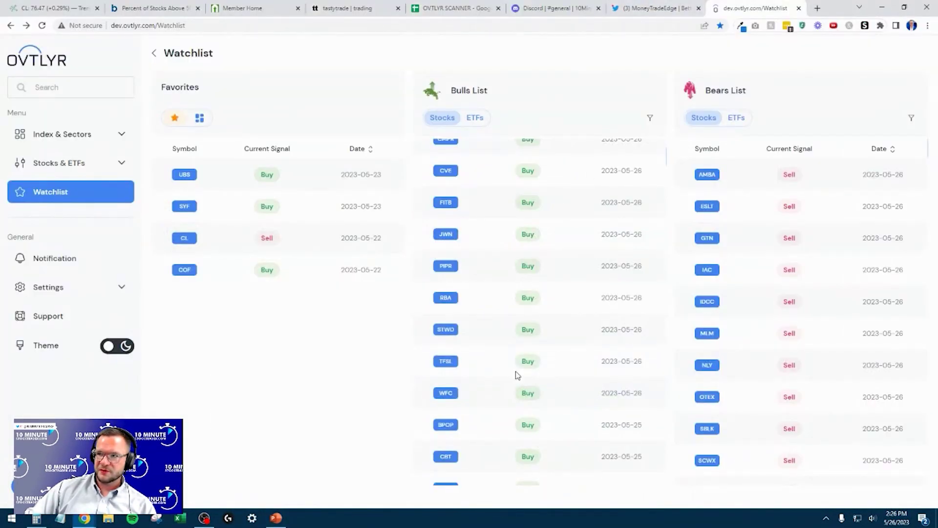
{"action": "left_click", "coordinate": [276, 518]}
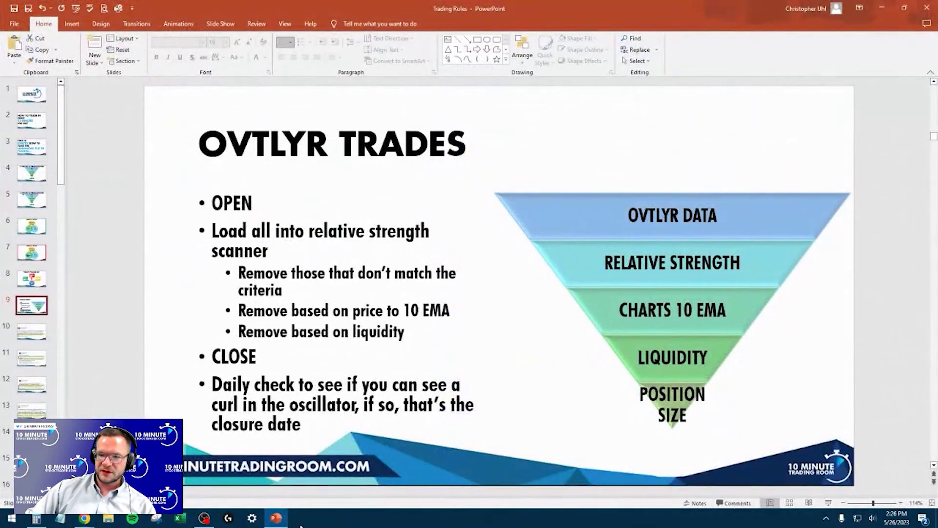
{"action": "left_click", "coordinate": [276, 518]}
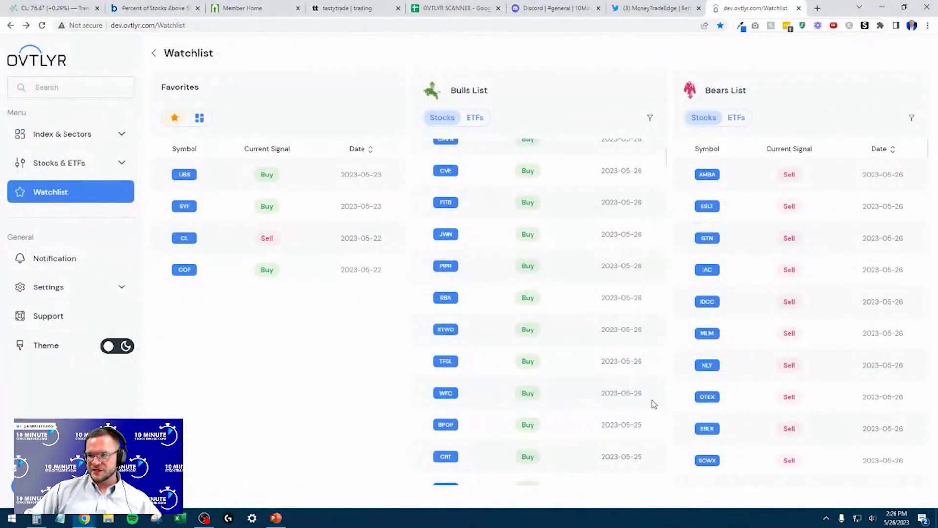
{"action": "left_click_drag", "start_coordinate": [646, 393], "coordinate": [435, 163]}
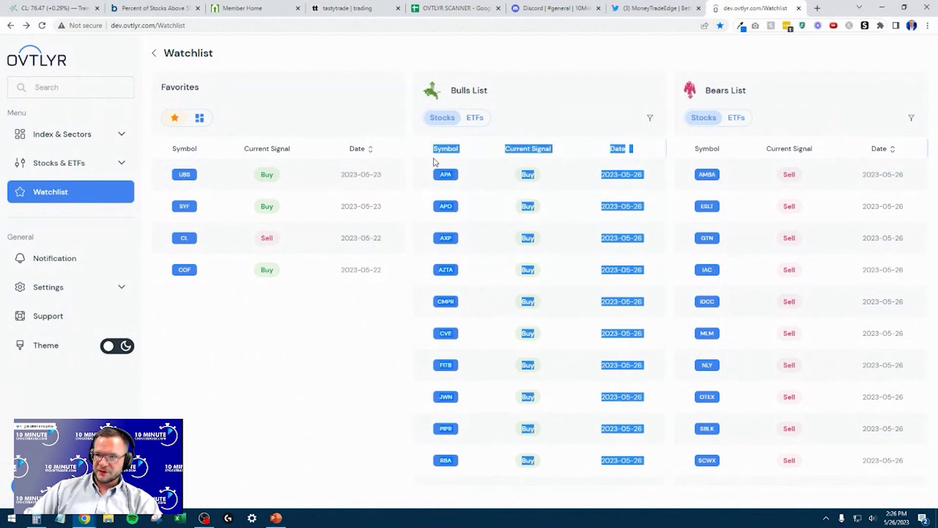
Paste the Bulls List table into SCANNING HELP and the Bears List table at P7
{"action": "right_click", "coordinate": [180, 518]}
{"action": "left_click", "coordinate": [180, 313]}
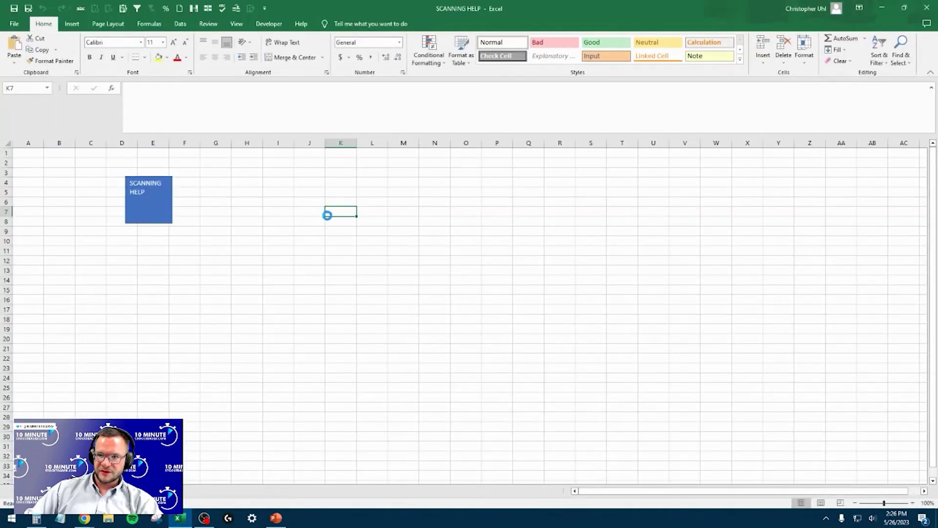
{"action": "key", "text": "ctrl+v"}
{"action": "key", "text": "alt+Tab"}
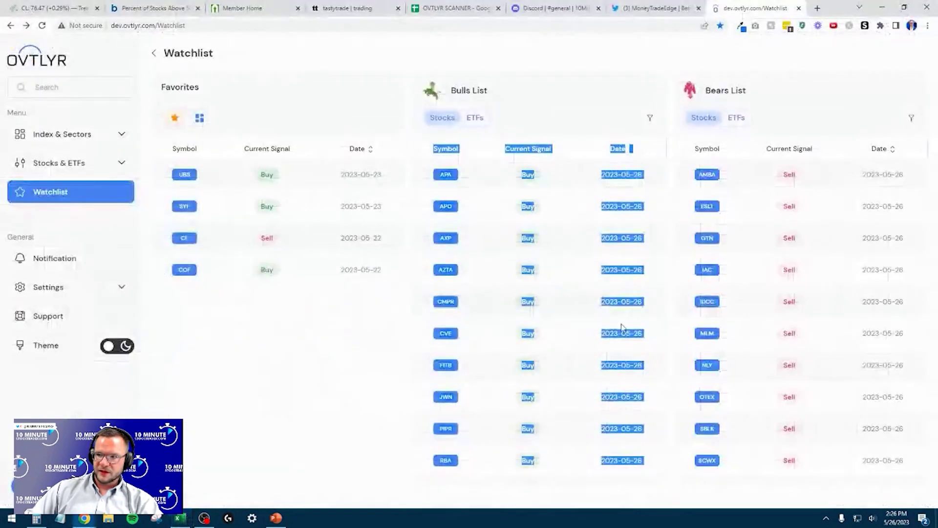
{"action": "scroll", "coordinate": [904, 410], "scroll_direction": "down", "scroll_amount": 5}
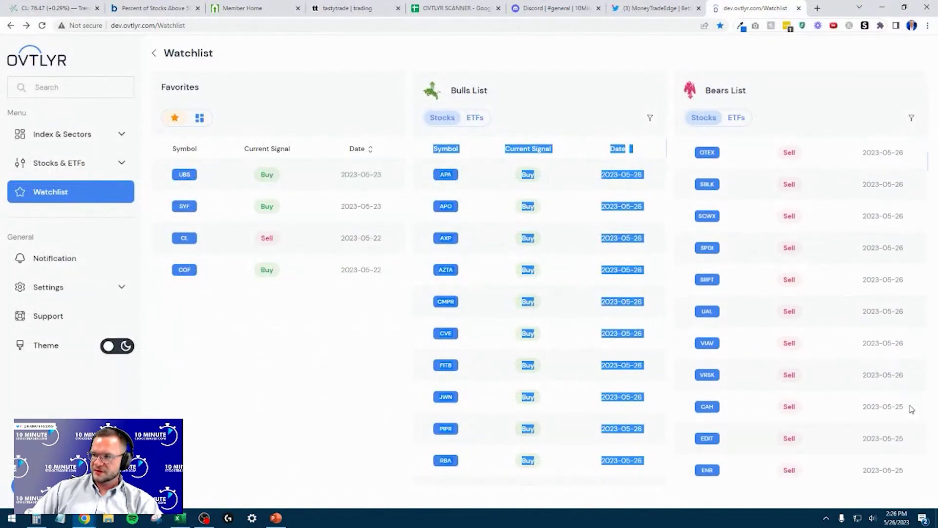
{"action": "left_click_drag", "start_coordinate": [904, 381], "coordinate": [696, 149]}
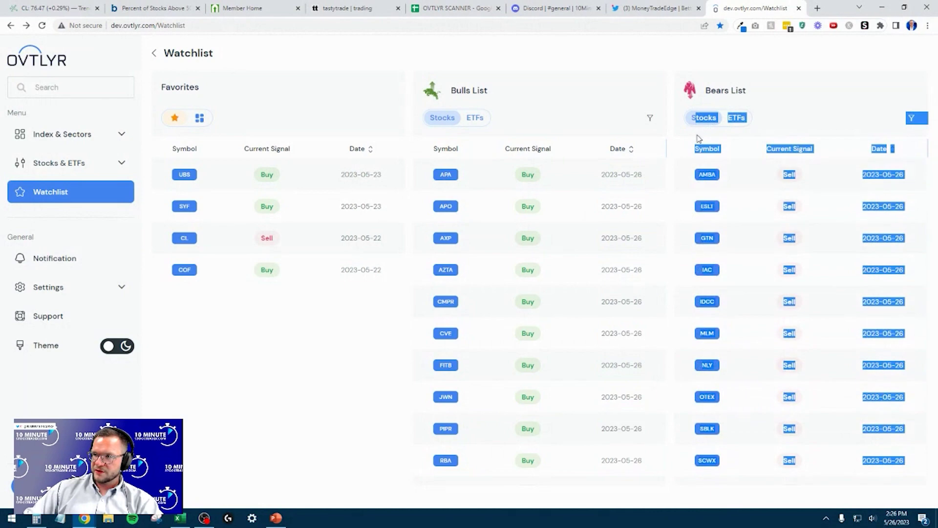
{"action": "left_click", "coordinate": [180, 518]}
{"action": "left_click", "coordinate": [500, 211]}
{"action": "type", "text": "Symbol\tCurrent Signal\tDate AMBA\tSell\t####### ESLT\tSell\t####### GTN\tSell\t####### IAC\tSell\t####### IDCC\tSell\t####### MLM\tSell\t####### NLY\tSell\t####### OTEX\tSell\t####### SBLK\tSell\t####### SCWX\tSell\t####### SPGI\tSell\t####### SRPT\tSell\t####### UAL\tSell\t####### VIAV\tSell\t####### VRSK\tSell\t#######"}
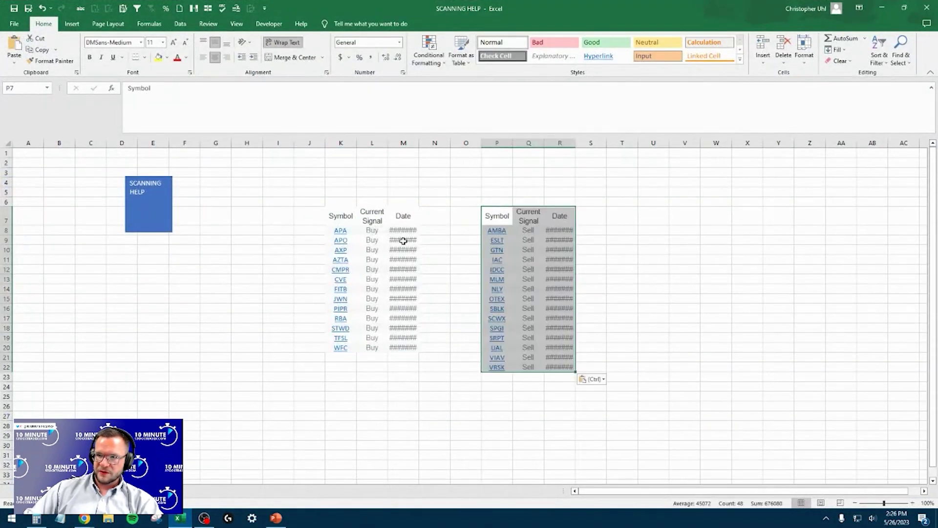
Copy the bull symbols APA through WFC into column T starting at T7
{"action": "left_click_drag", "start_coordinate": [351, 217], "coordinate": [340, 348]}
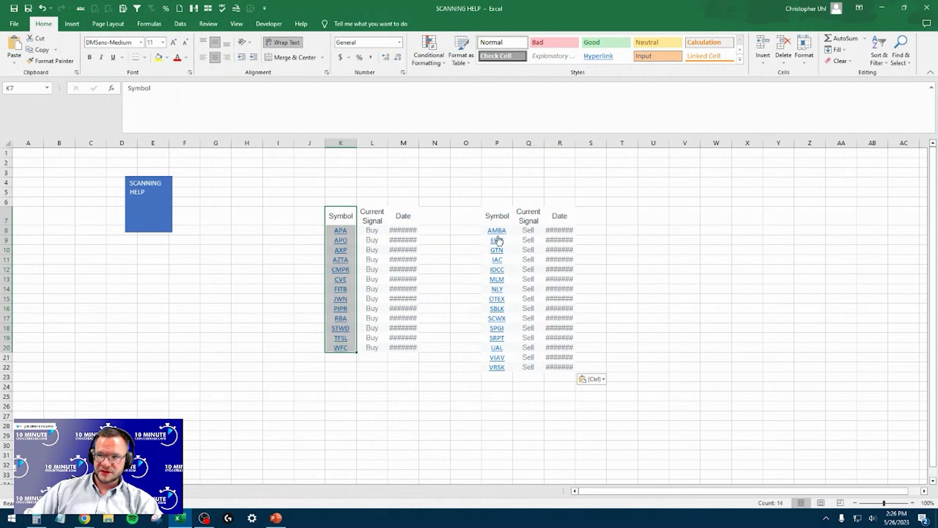
{"action": "left_click_drag", "start_coordinate": [506, 211], "coordinate": [501, 375]}
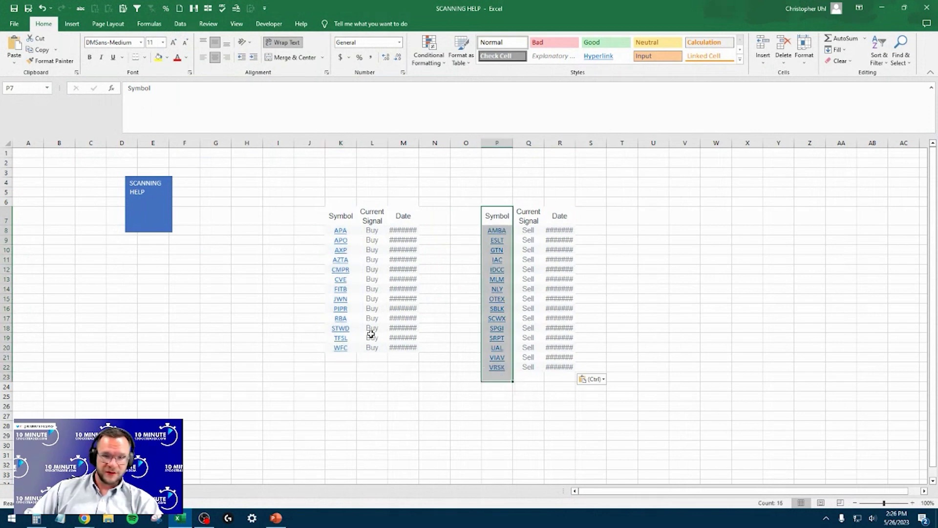
{"action": "left_click_drag", "start_coordinate": [340, 359], "coordinate": [341, 230]}
{"action": "key", "text": "ctrl+c"}
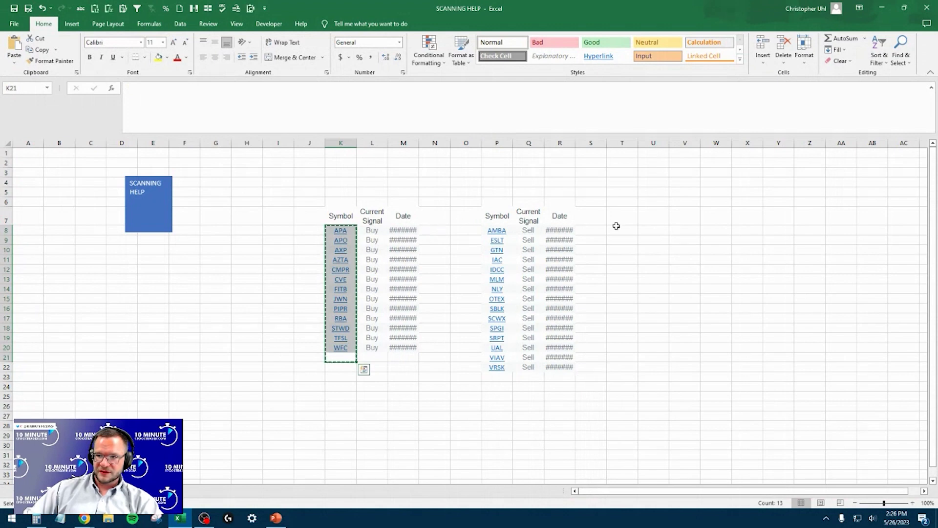
{"action": "left_click", "coordinate": [626, 211]}
{"action": "key", "text": "ctrl+v"}
Add the bear symbols AMBA through VRSK below at T22 and copy the combined column T
{"action": "left_click_drag", "start_coordinate": [505, 375], "coordinate": [498, 231]}
{"action": "key", "text": "ctrl+c"}
{"action": "left_click", "coordinate": [620, 365]}
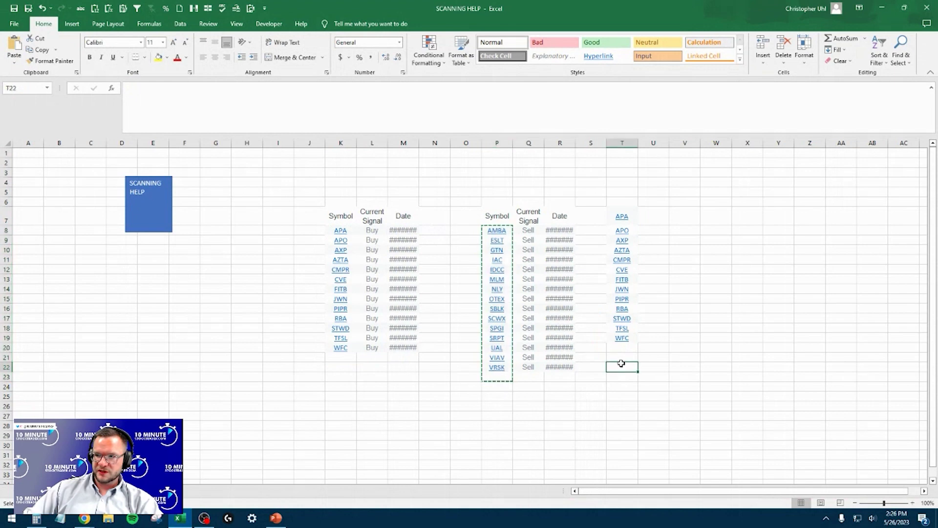
{"action": "key", "text": "ctrl+v"}
{"action": "left_click_drag", "start_coordinate": [634, 203], "coordinate": [629, 408]}
{"action": "key", "text": "ctrl+c"}
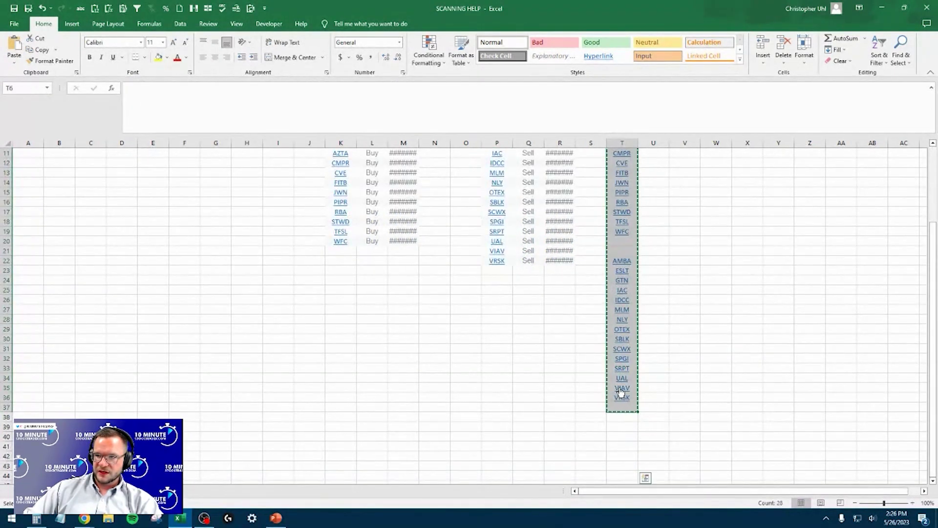
{"action": "scroll", "coordinate": [596, 257], "scroll_direction": "up", "scroll_amount": 3}
{"action": "left_click", "coordinate": [189, 520]}
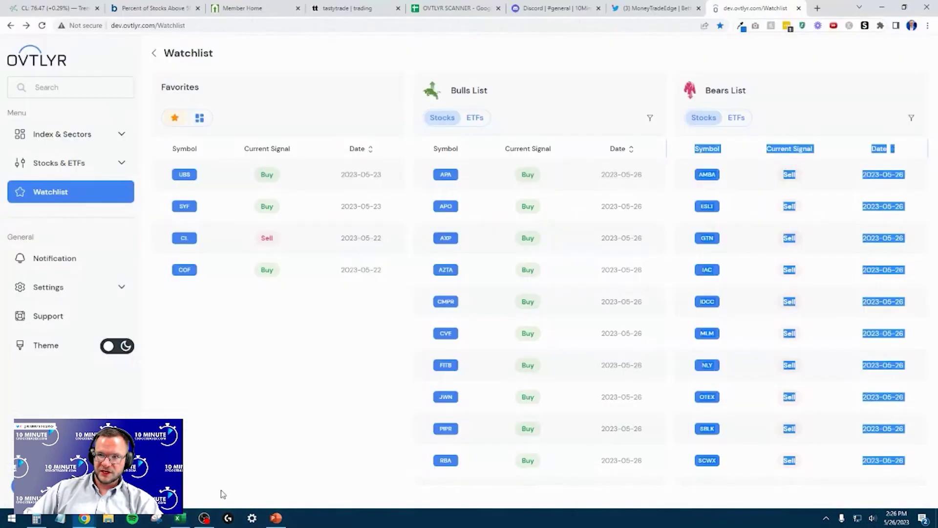
Paste the symbol list as values only into the OVTLYR SCANNER starting at A5
{"action": "left_click", "coordinate": [454, 7]}
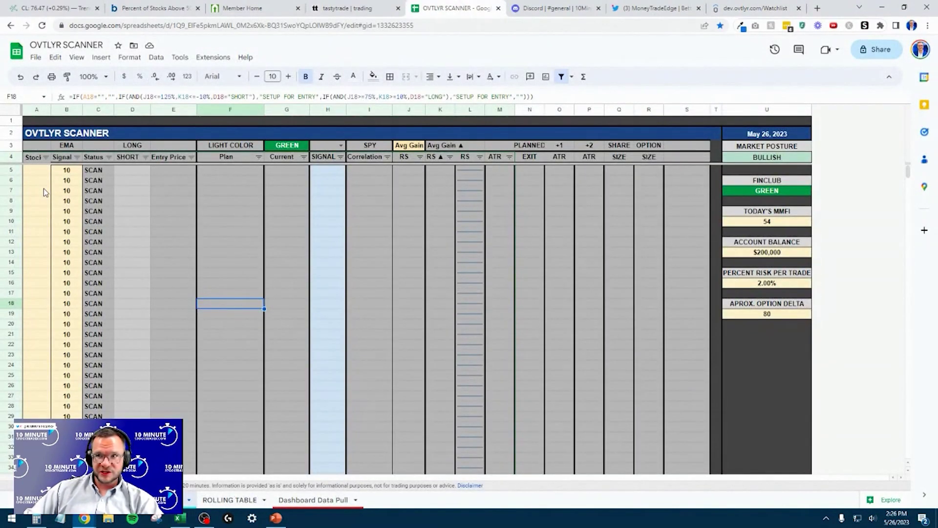
{"action": "left_click", "coordinate": [38, 171]}
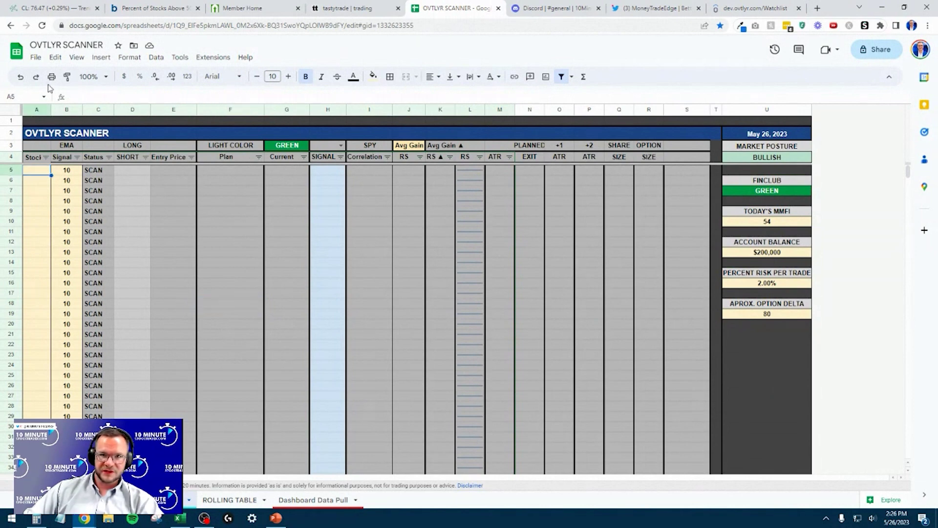
{"action": "left_click", "coordinate": [55, 57]}
{"action": "mouse_move", "coordinate": [136, 165]}
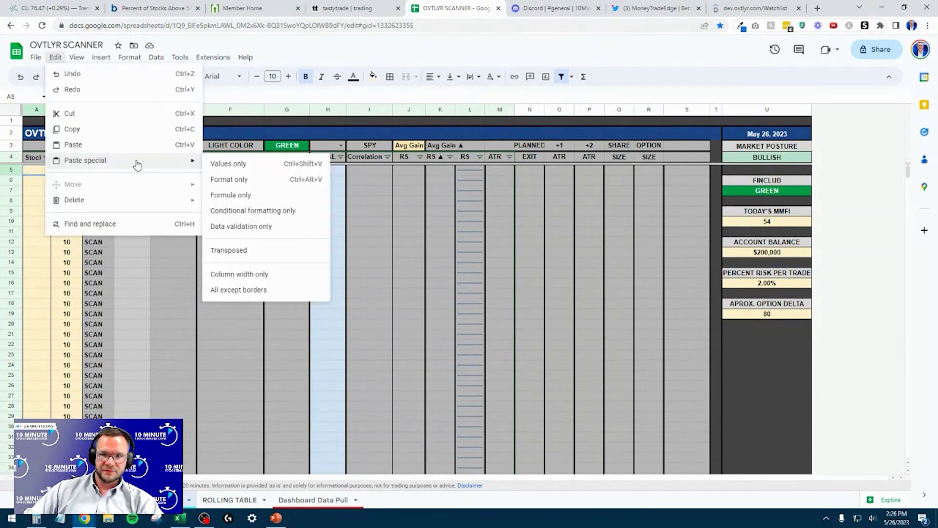
{"action": "left_click", "coordinate": [216, 165]}
{"action": "scroll", "coordinate": [160, 281], "scroll_direction": "down", "scroll_amount": 4}
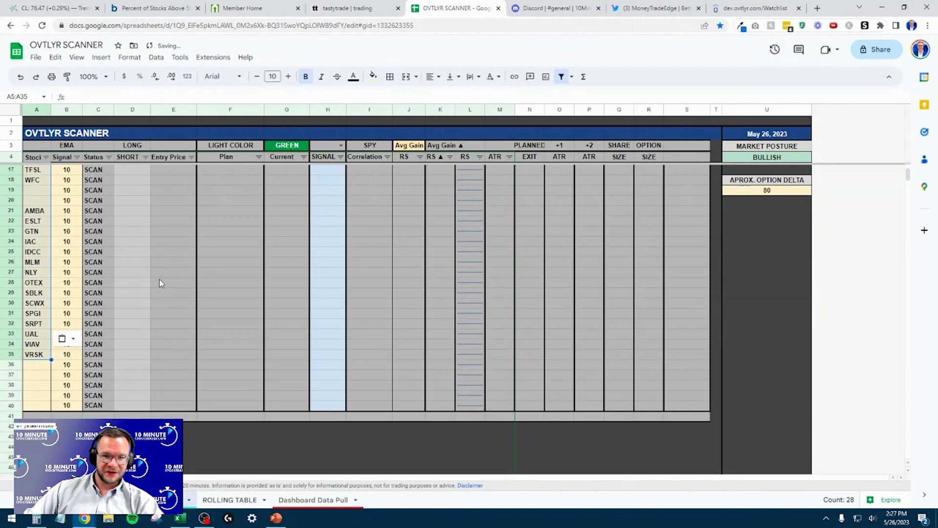
{"action": "scroll", "coordinate": [79, 242], "scroll_direction": "up", "scroll_amount": 4}
Mark D6:D18 as LONG and D21:D35 as SHORT
{"action": "left_click", "coordinate": [122, 185]}
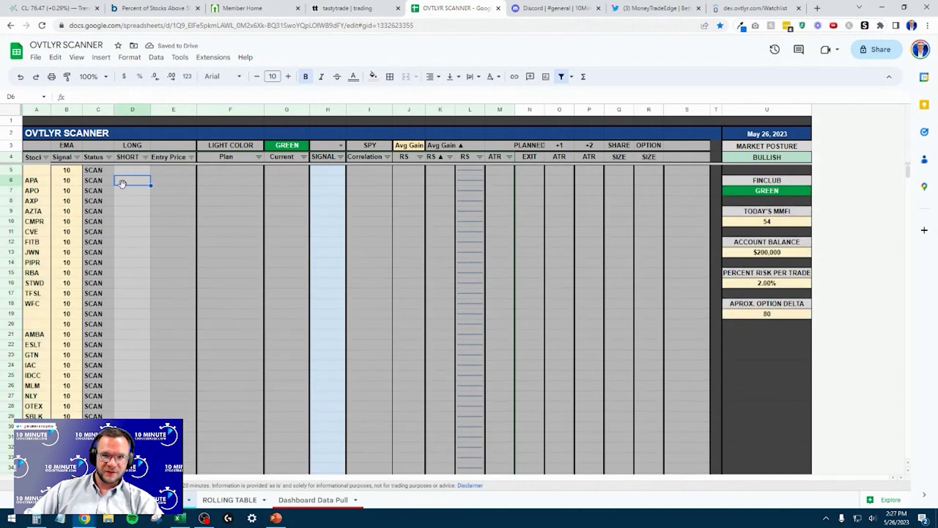
{"action": "type", "text": "LONG"}
{"action": "key", "text": "Return"}
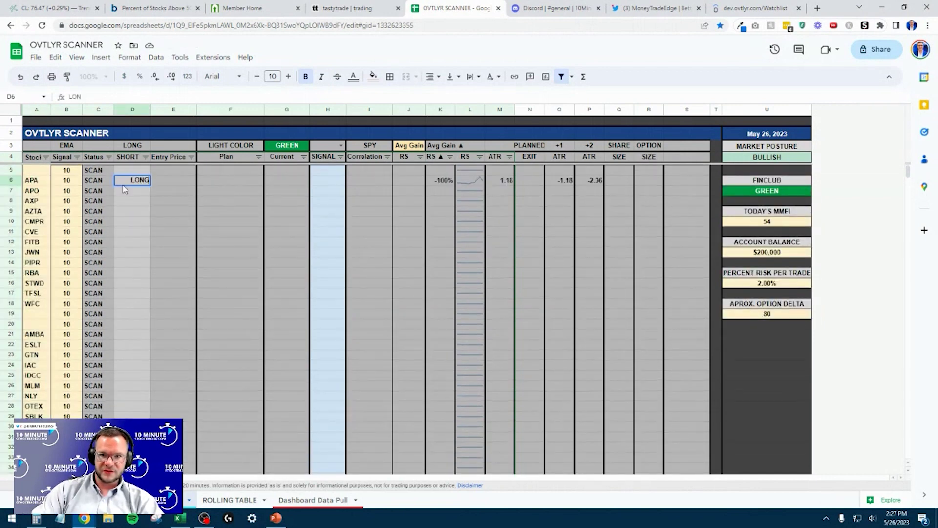
{"action": "left_click_drag", "start_coordinate": [119, 247], "coordinate": [122, 303]}
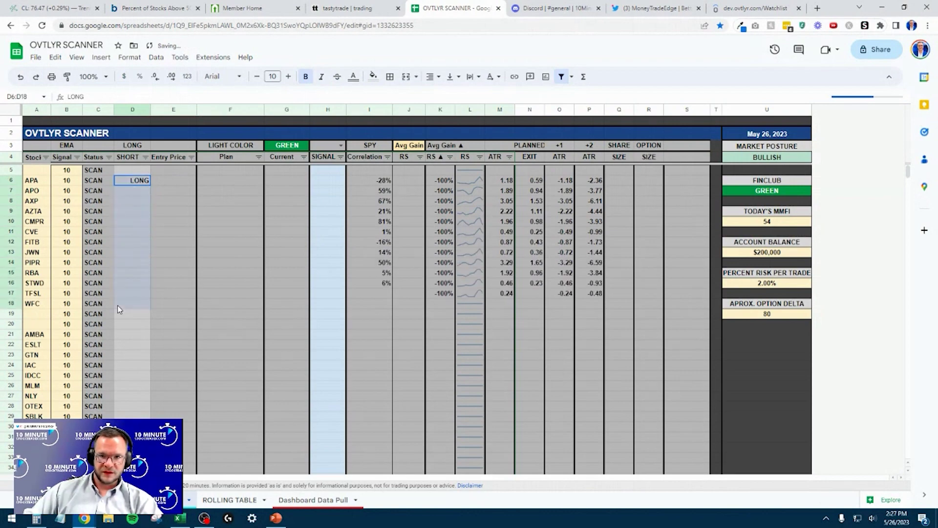
{"action": "key", "text": "ctrl+d"}
{"action": "left_click", "coordinate": [122, 336]}
{"action": "type", "text": "SHORT"}
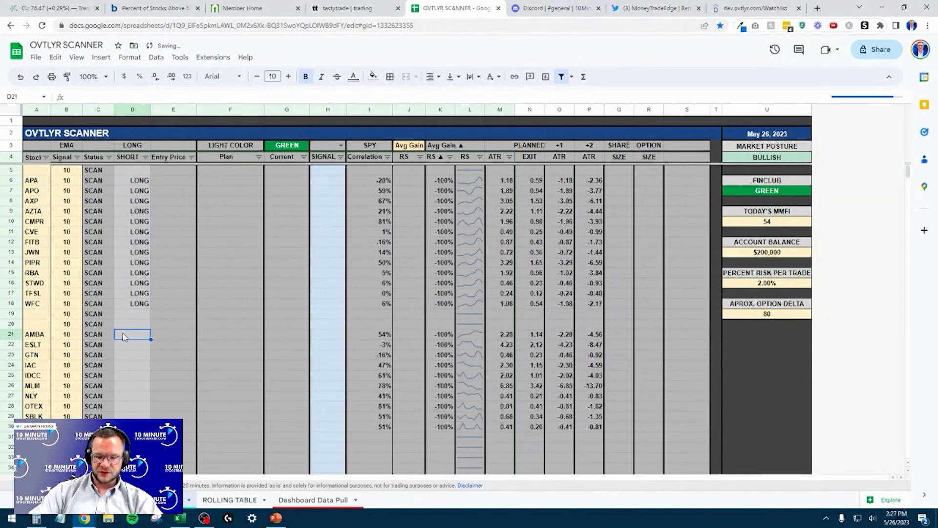
{"action": "scroll", "coordinate": [125, 345], "scroll_direction": "down", "scroll_amount": 3}
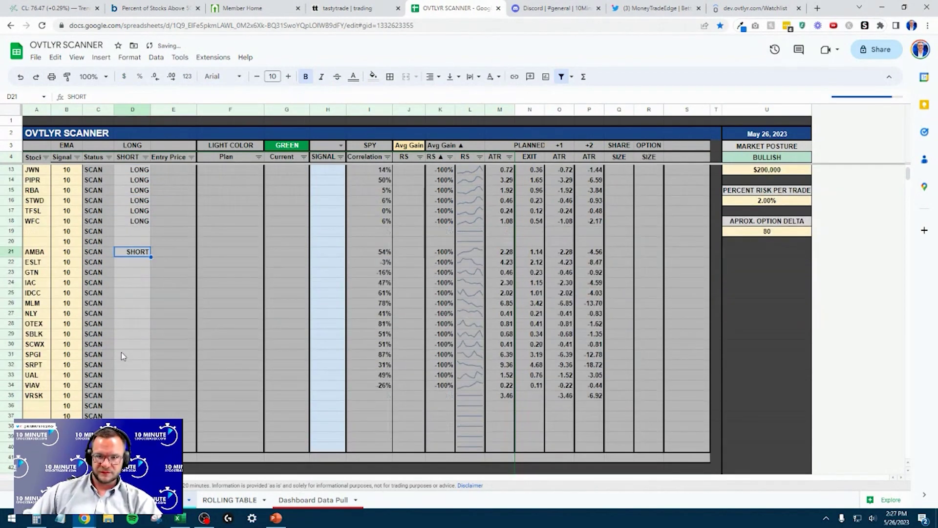
{"action": "left_click", "coordinate": [121, 397], "text": "shift"}
{"action": "key", "text": "ctrl+d"}
{"action": "scroll", "coordinate": [142, 341], "scroll_direction": "up", "scroll_amount": 3}
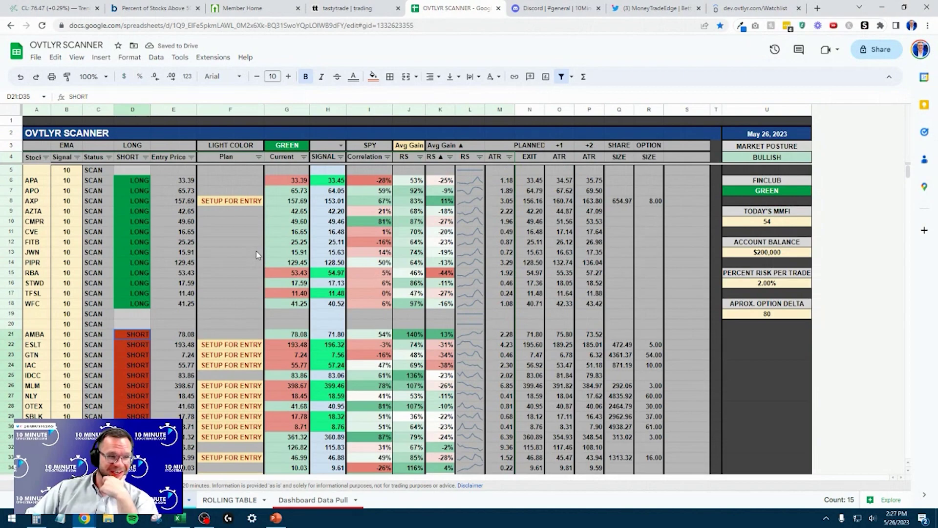
{"action": "scroll", "coordinate": [256, 250], "scroll_direction": "down", "scroll_amount": 3}
Filter the Plan column to exclude (Blanks) and select the 12 symbols AXP to VRSK
{"action": "scroll", "coordinate": [240, 257], "scroll_direction": "up", "scroll_amount": 3}
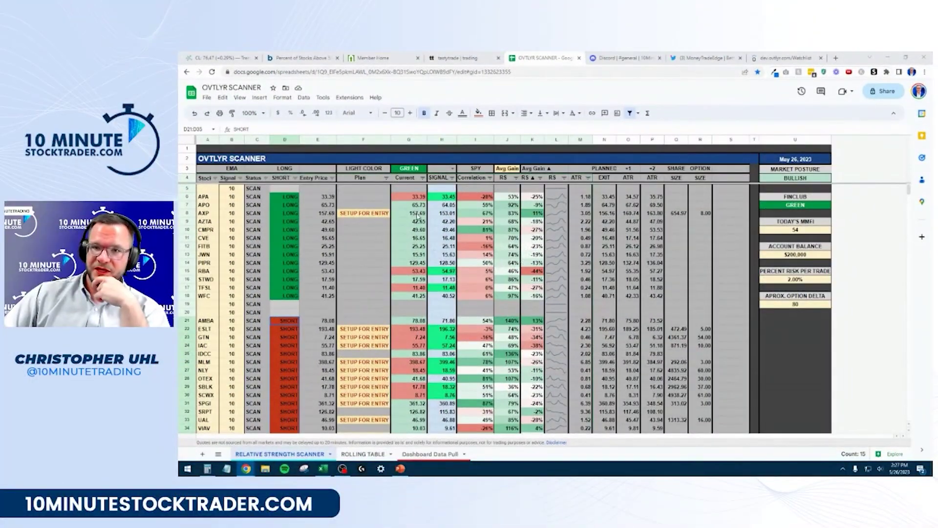
{"action": "left_click", "coordinate": [386, 178]}
{"action": "left_click", "coordinate": [292, 309]}
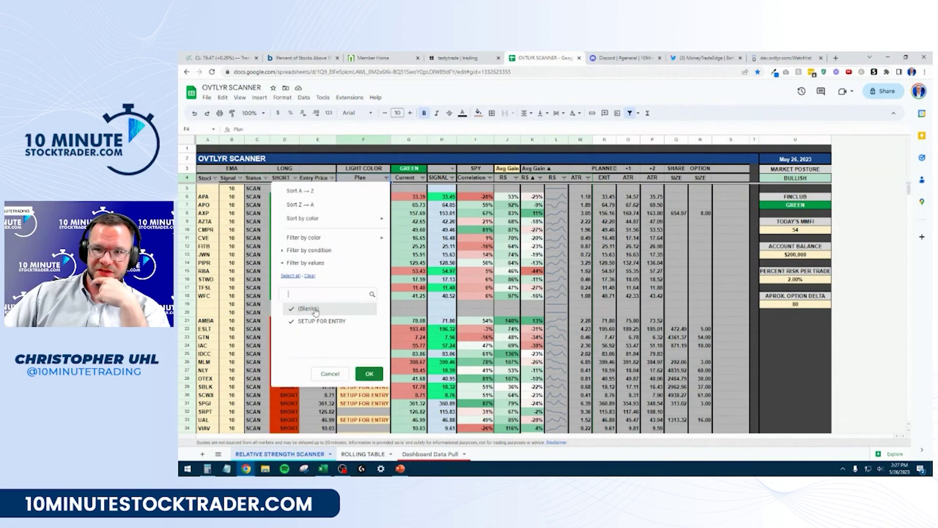
{"action": "left_click", "coordinate": [380, 379]}
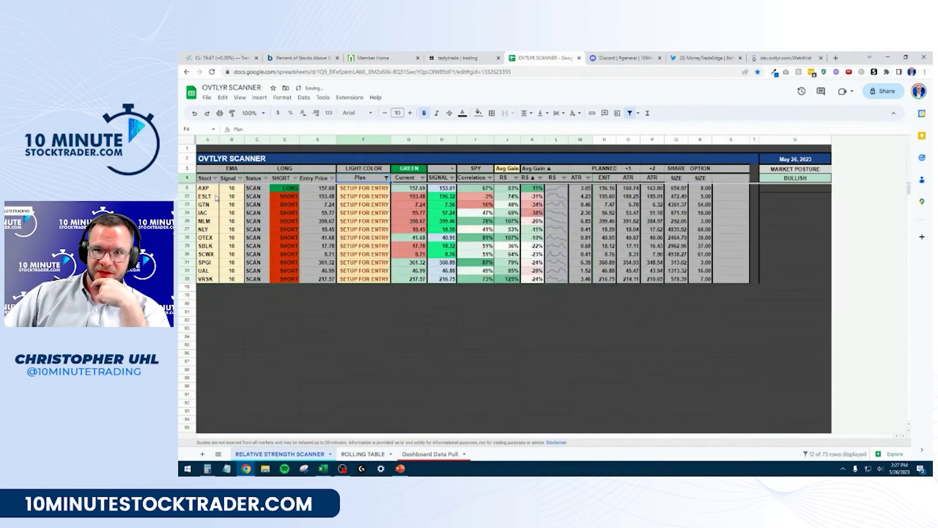
{"action": "left_click_drag", "start_coordinate": [215, 188], "coordinate": [217, 282]}
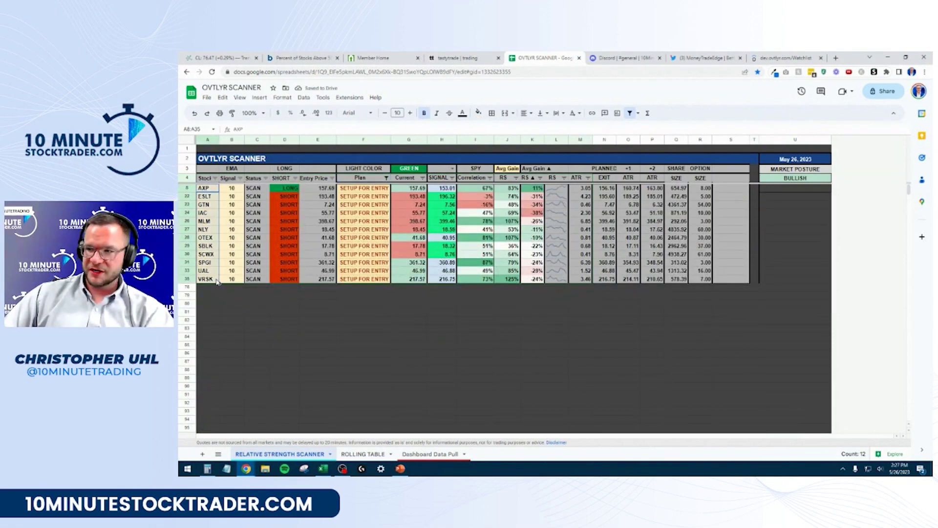
{"action": "left_click", "coordinate": [399, 469]}
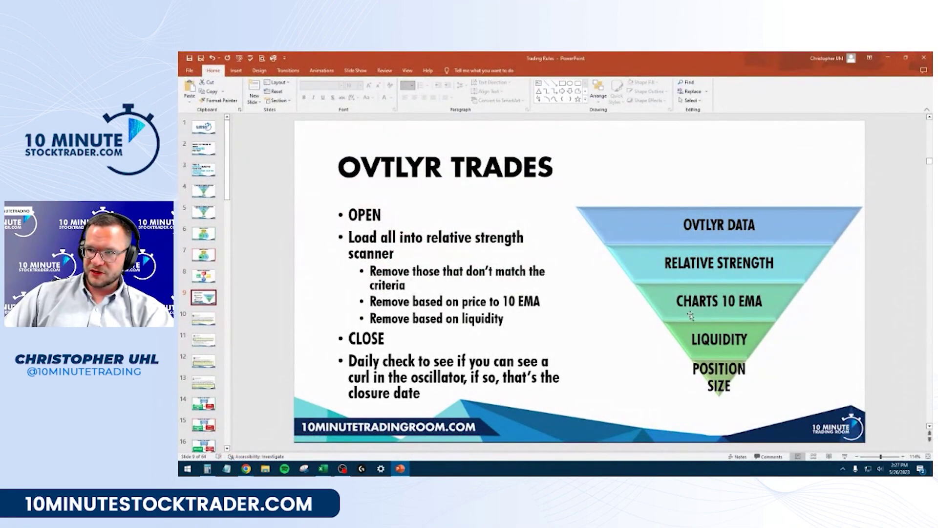
Leave PowerPoint and bring the filtered OVTLYR SCANNER spreadsheet back to the front
{"action": "left_click", "coordinate": [400, 470]}
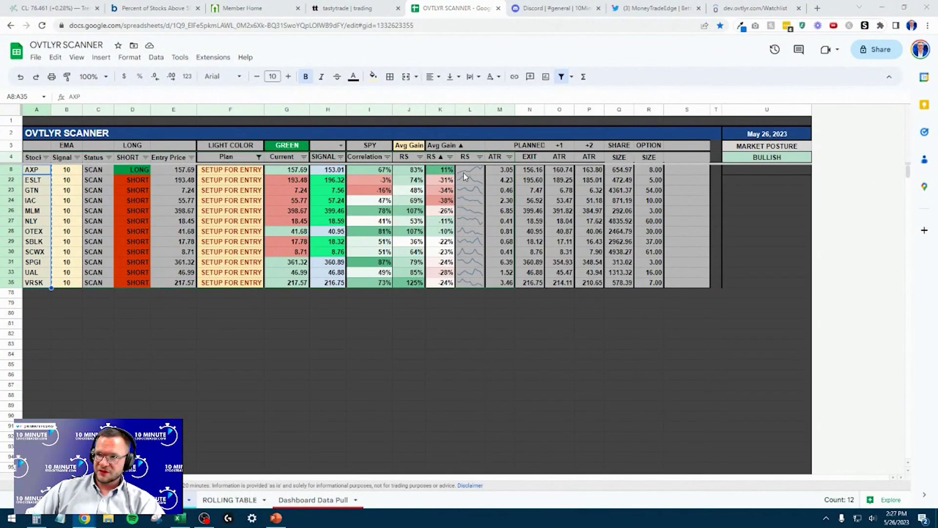
Clear the Plan filter so all rows show, then review RBA's relative strength and -44% RS trend
{"action": "left_click", "coordinate": [259, 157]}
{"action": "left_click", "coordinate": [140, 278]}
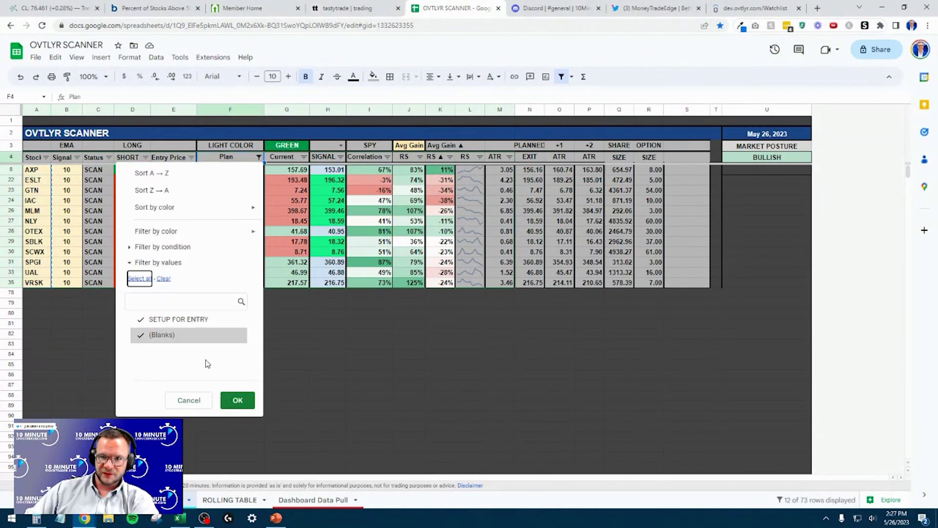
{"action": "left_click", "coordinate": [237, 400]}
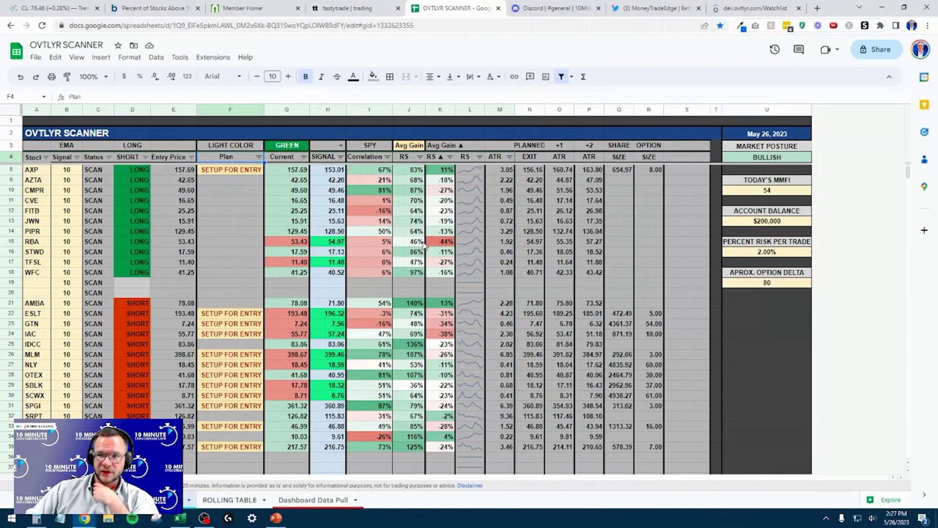
{"action": "left_click_drag", "start_coordinate": [81, 247], "coordinate": [435, 246]}
{"action": "left_click", "coordinate": [405, 246]}
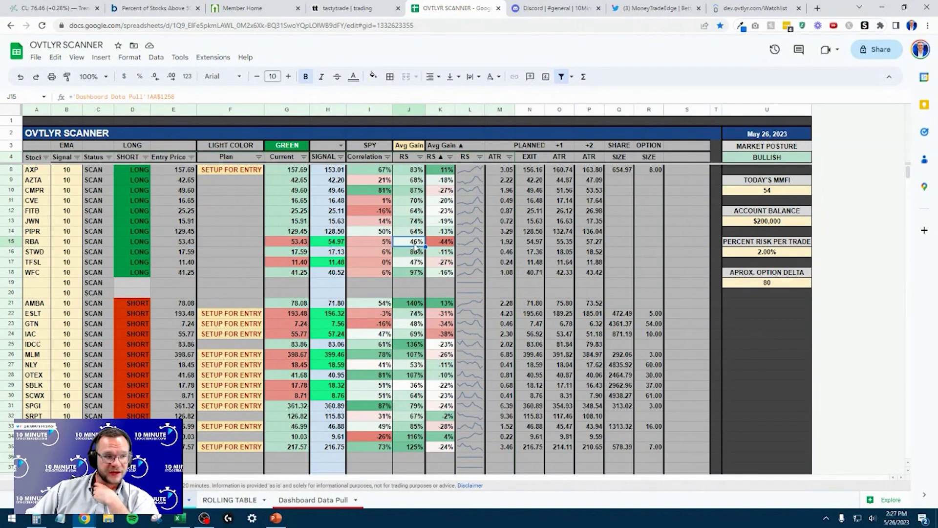
{"action": "left_click", "coordinate": [443, 246]}
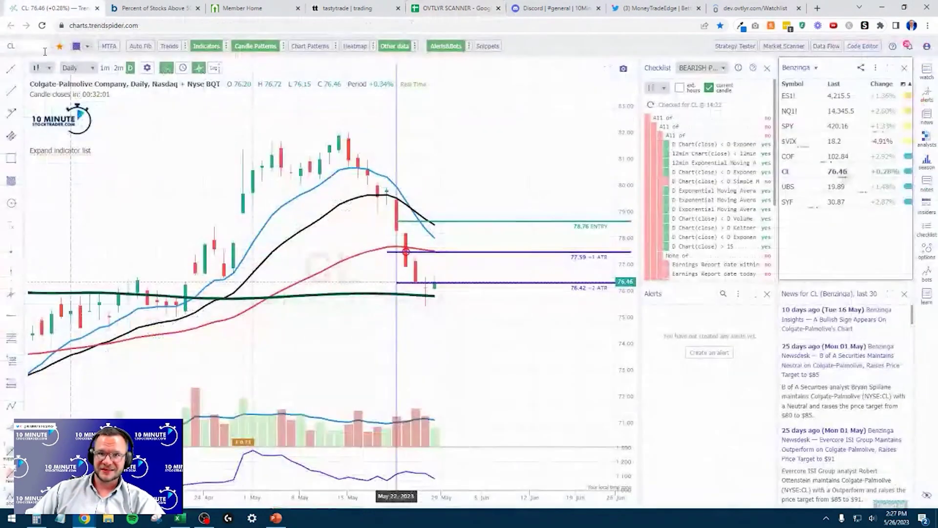
Load the RB Global (RBA) daily chart in TrendSpider
{"action": "left_click", "coordinate": [51, 8]}
{"action": "left_click", "coordinate": [24, 46]}
{"action": "type", "text": "RBA"}
{"action": "key", "text": "Return"}
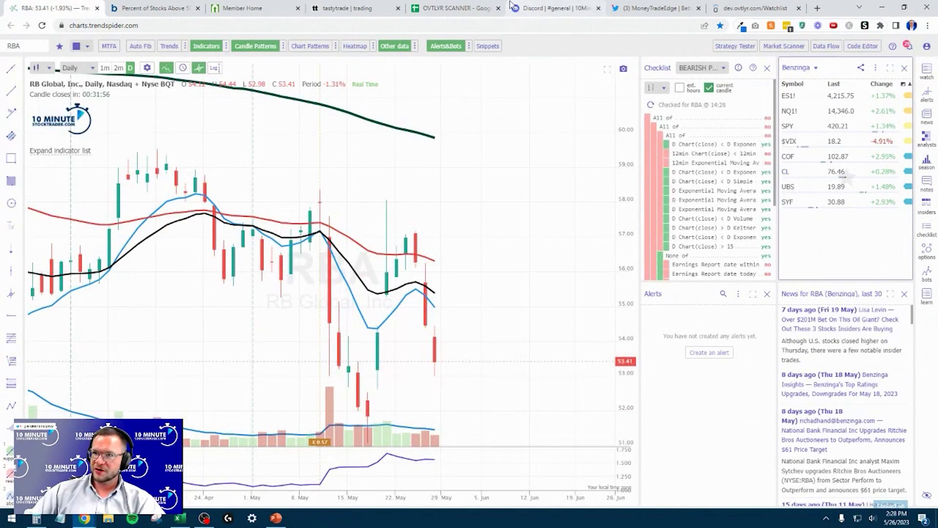
{"action": "left_click", "coordinate": [458, 7]}
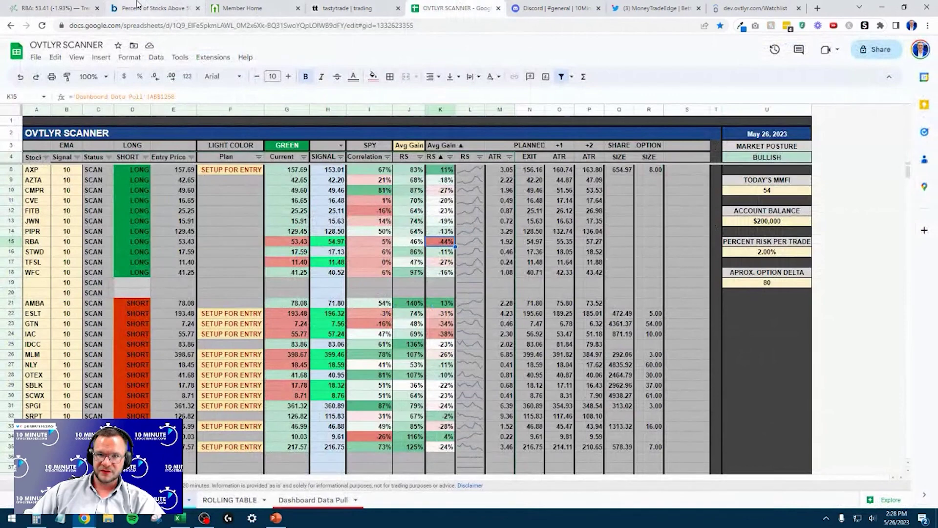
Zoom out and pan the RBA chart to cover roughly Aug '22 to Sep '23
{"action": "left_click", "coordinate": [54, 8]}
{"action": "scroll", "coordinate": [492, 318], "scroll_direction": "down", "scroll_amount": 5}
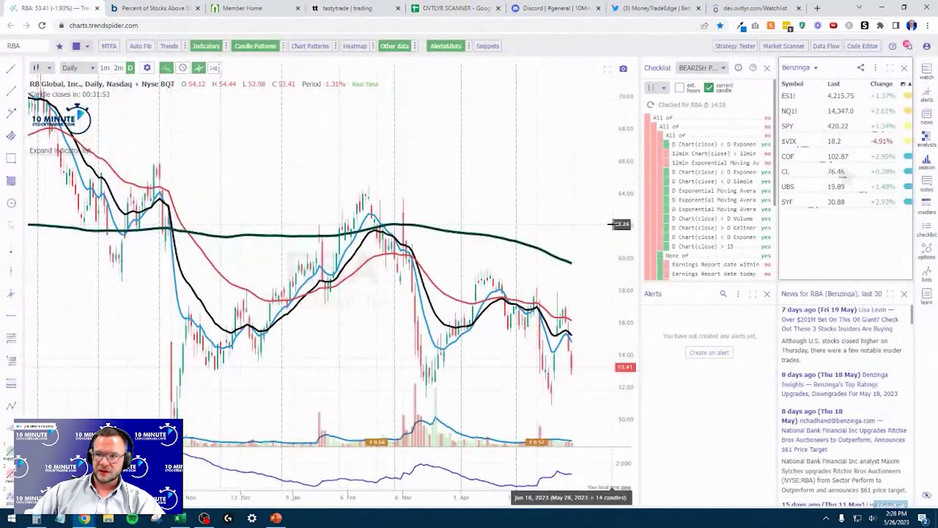
{"action": "left_click_drag", "start_coordinate": [541, 223], "coordinate": [434, 202]}
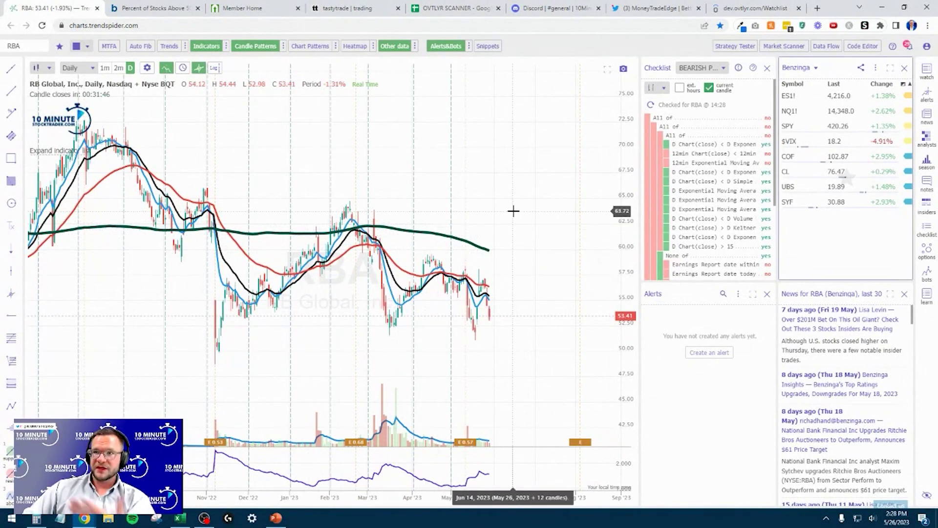
{"action": "left_click", "coordinate": [451, 7]}
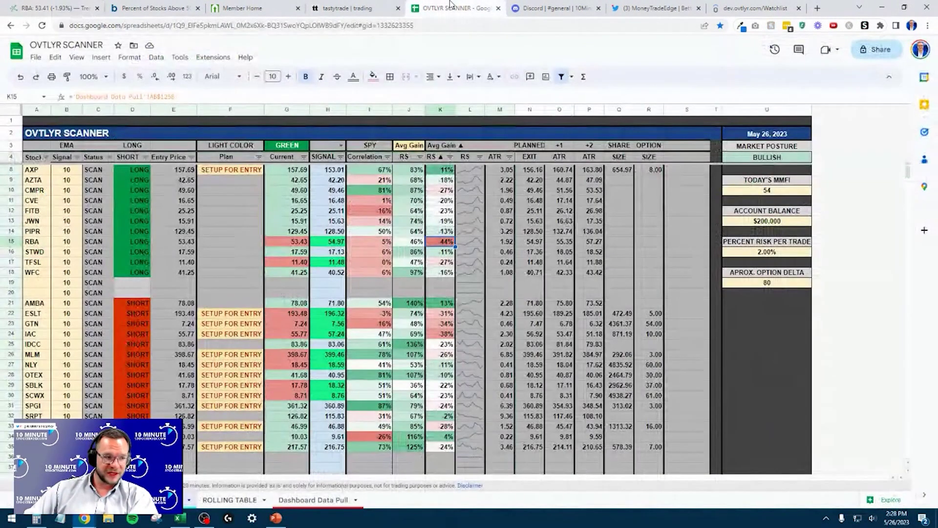
{"action": "left_click", "coordinate": [54, 7]}
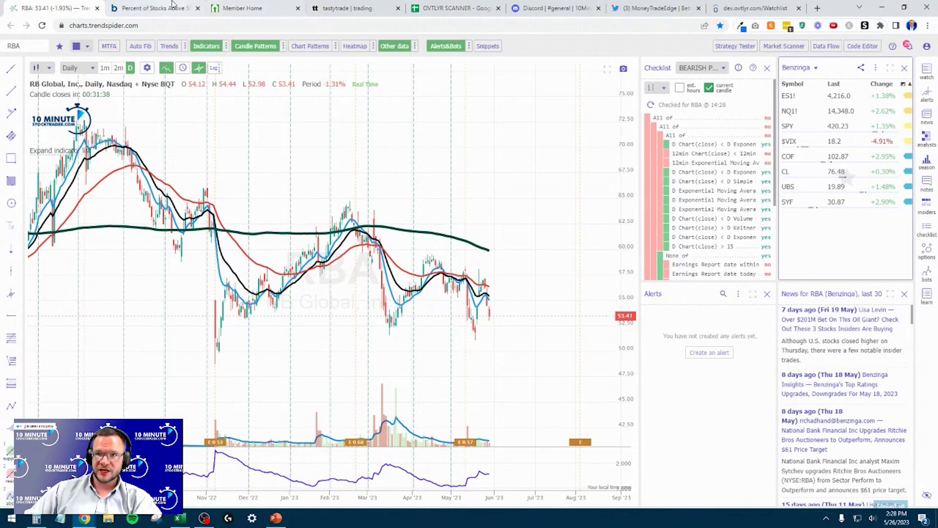
Close the market-breadth and Member Home browser tabs and return to the OVTLYR SCANNER sheet
{"action": "left_click", "coordinate": [197, 8]}
{"action": "left_click", "coordinate": [197, 7]}
{"action": "left_click", "coordinate": [217, 8]}
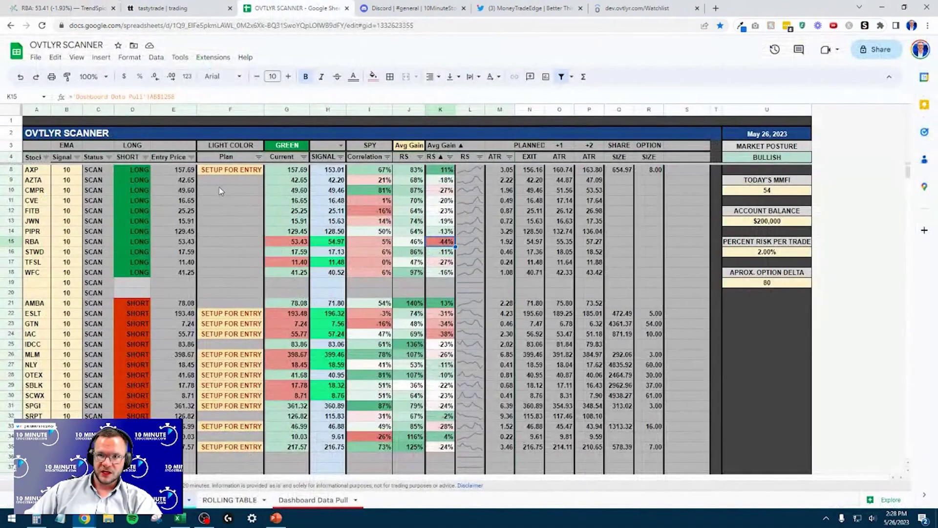
{"action": "scroll", "coordinate": [220, 191], "scroll_direction": "up", "scroll_amount": 1}
Inspect the Plan formula in F8 and the sum of the RS values in column J
{"action": "left_click", "coordinate": [238, 201]}
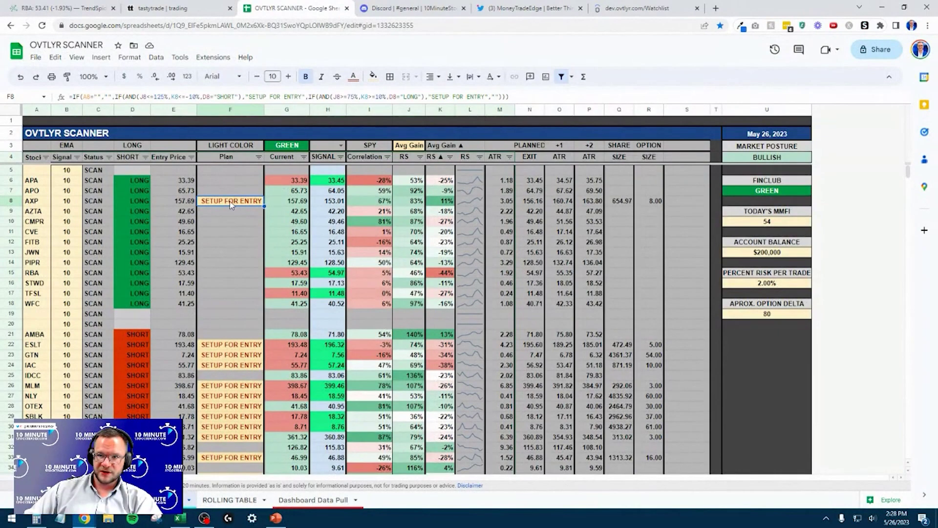
{"action": "left_click_drag", "start_coordinate": [238, 221], "coordinate": [235, 365]}
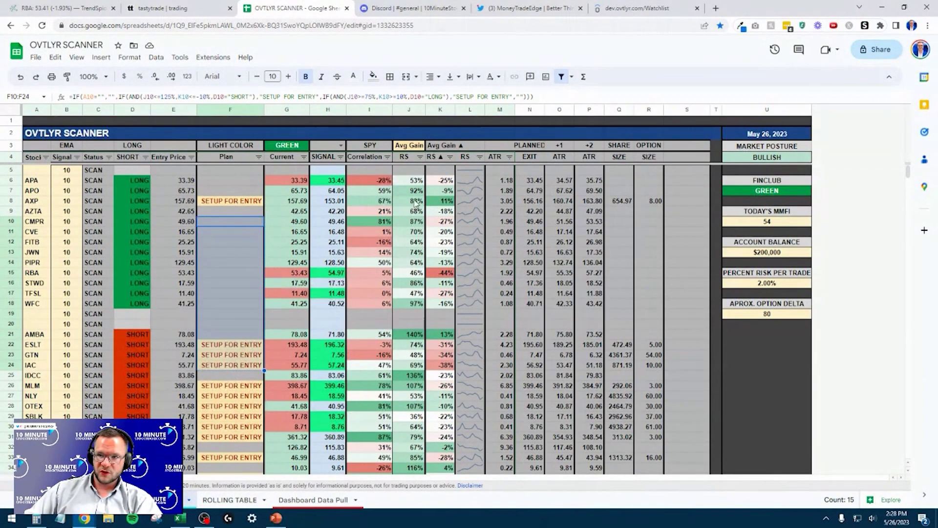
{"action": "left_click_drag", "start_coordinate": [415, 196], "coordinate": [413, 387]}
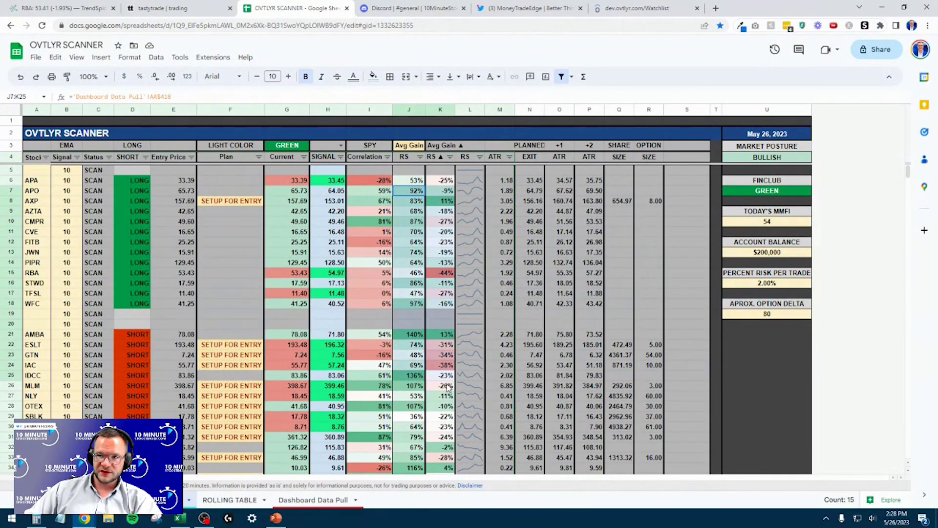
{"action": "left_click", "coordinate": [241, 244]}
Filter out (Blanks) in the Plan column and select the 12 setup tickers in column A
{"action": "left_click", "coordinate": [258, 159]}
{"action": "left_click", "coordinate": [172, 322]}
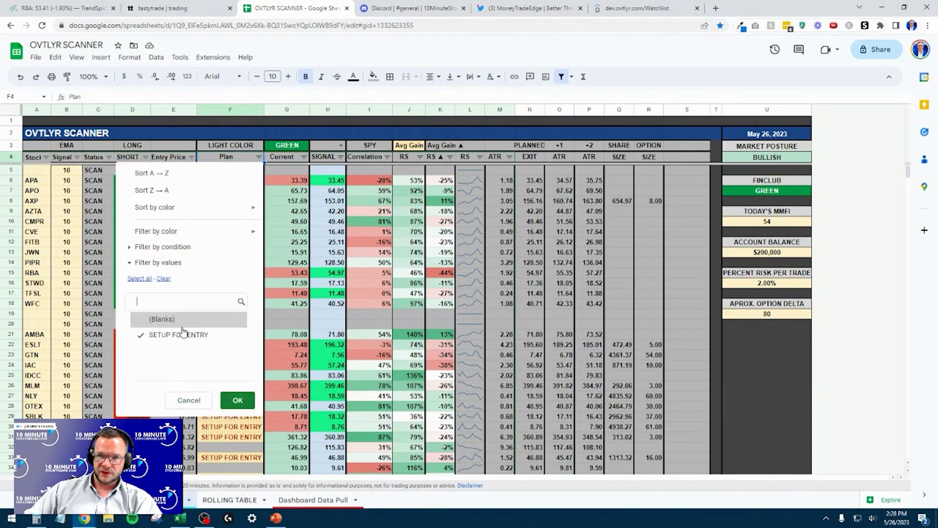
{"action": "left_click", "coordinate": [240, 398]}
{"action": "left_click_drag", "start_coordinate": [37, 169], "coordinate": [45, 292]}
{"action": "key", "text": "ctrl+c"}
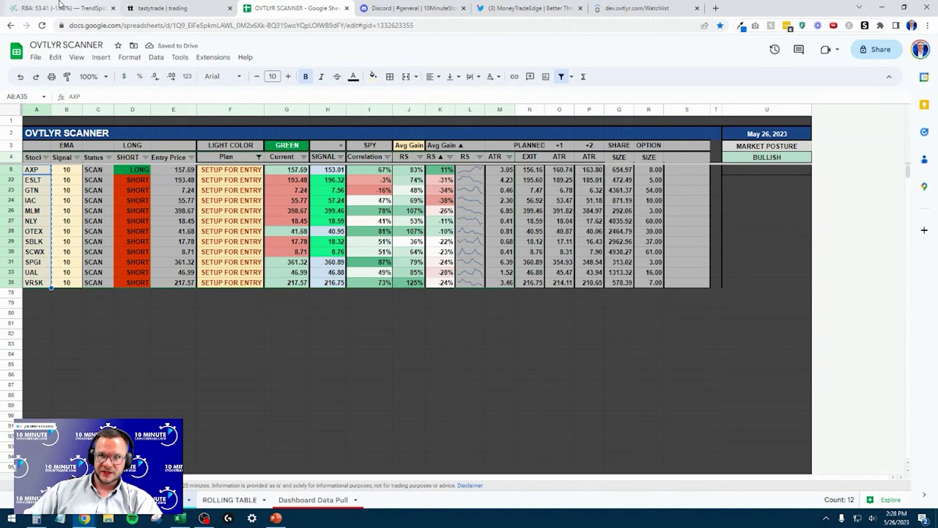
{"action": "left_click", "coordinate": [61, 8]}
{"action": "left_click", "coordinate": [815, 69]}
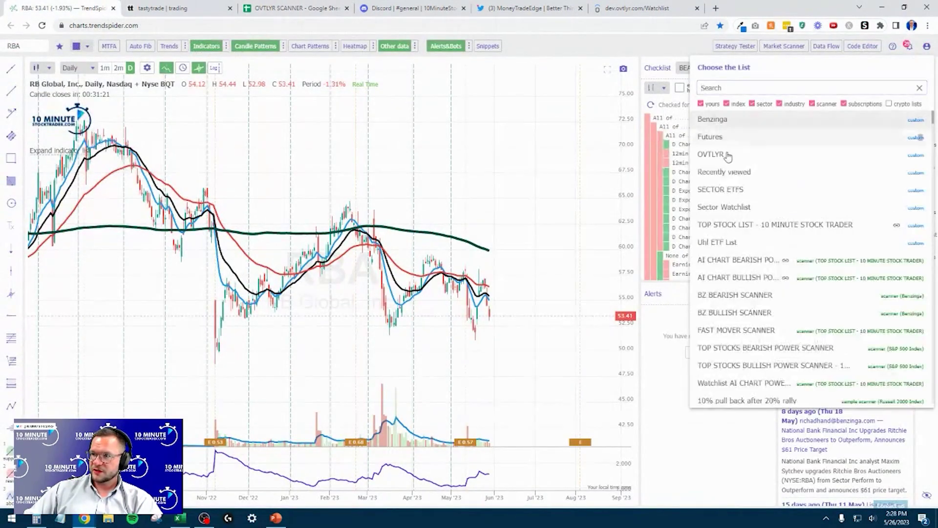
Replace the OVTLYR watchlist's symbols with the pasted setup tickers and save it
{"action": "left_click", "coordinate": [827, 147]}
{"action": "left_click", "coordinate": [876, 67]}
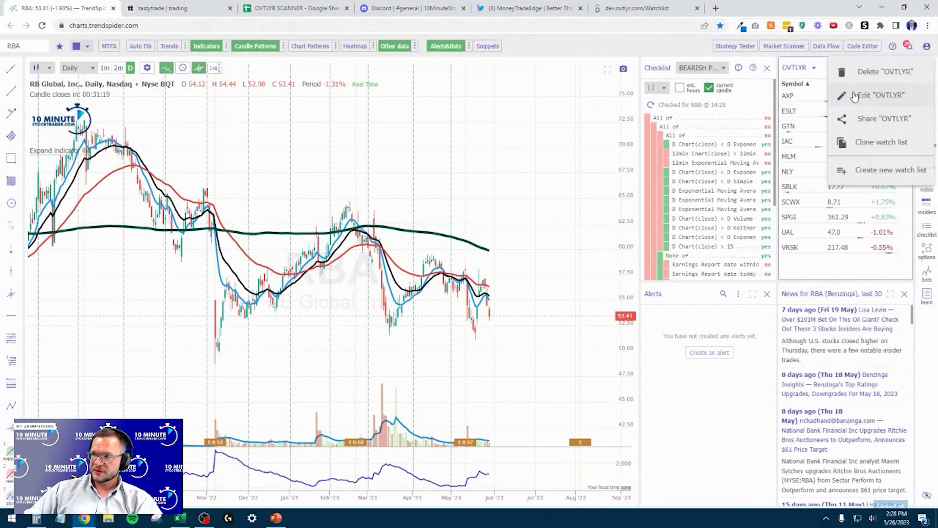
{"action": "left_click", "coordinate": [855, 95]}
{"action": "left_click", "coordinate": [523, 278]}
{"action": "key", "text": "ctrl+a"}
{"action": "key", "text": "ctrl+v"}
{"action": "left_click", "coordinate": [563, 351]}
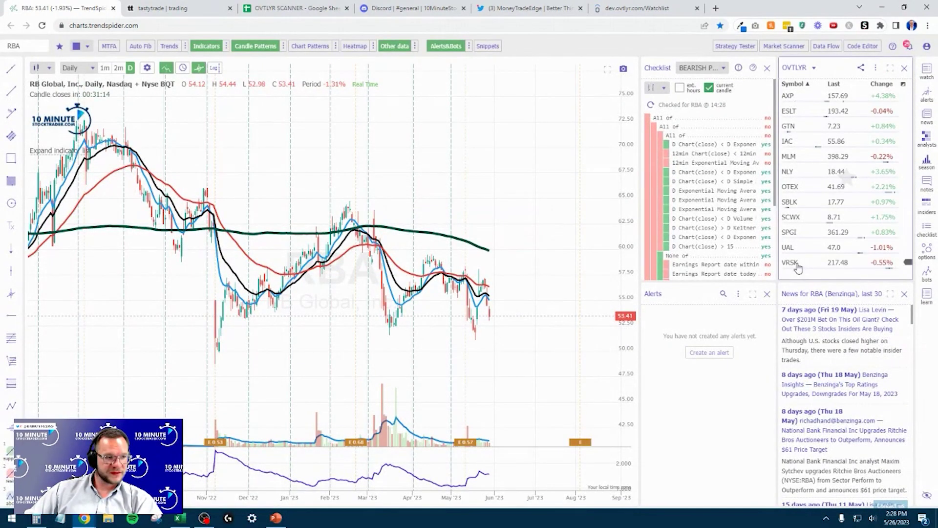
Open the AXP chart from the updated watchlist, then bring up the OVTLYR TRADES slide
{"action": "left_click", "coordinate": [792, 98]}
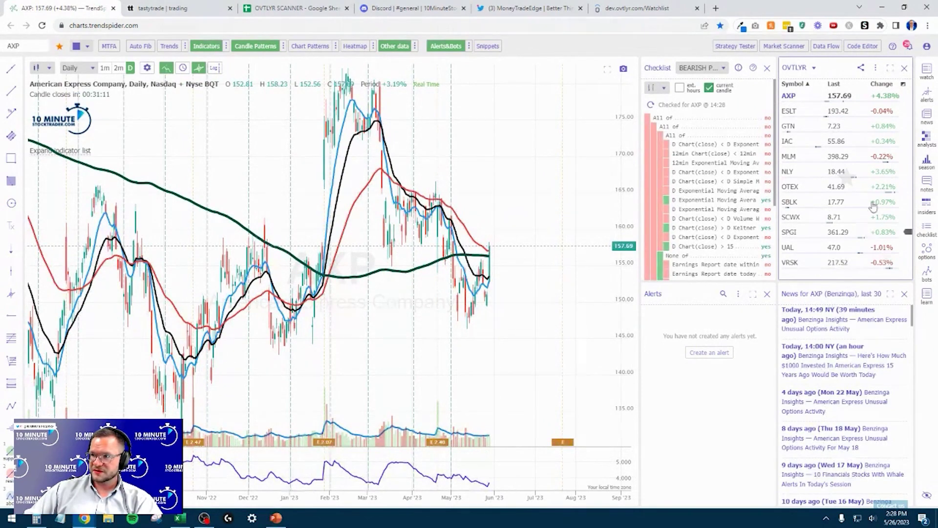
{"action": "left_click", "coordinate": [635, 8]}
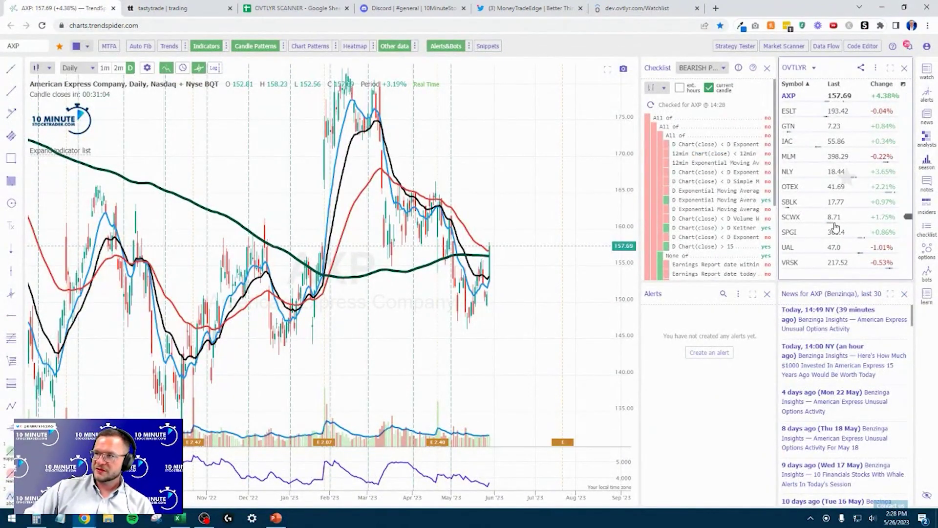
{"action": "left_click", "coordinate": [275, 518]}
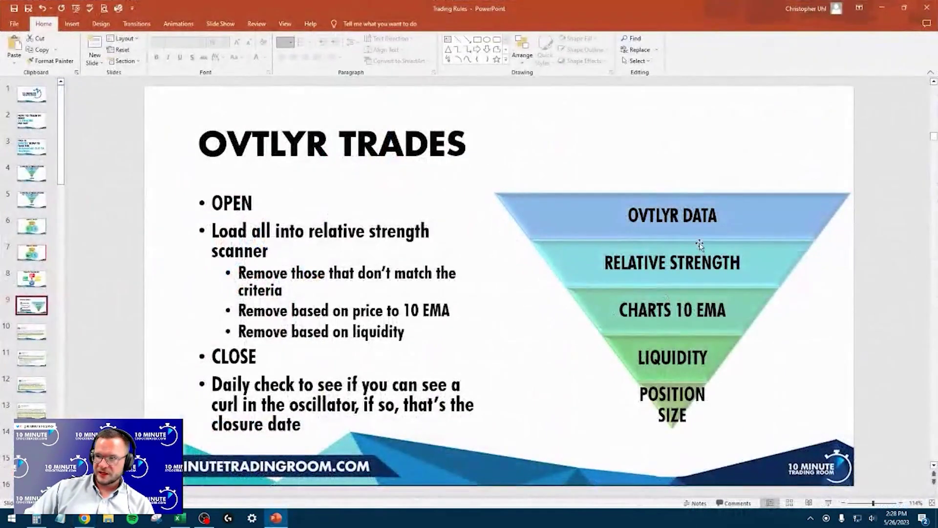
Point out the CHARTS 10 EMA funnel step, then put PowerPoint away for the scanner sheet
{"action": "left_click", "coordinate": [621, 305]}
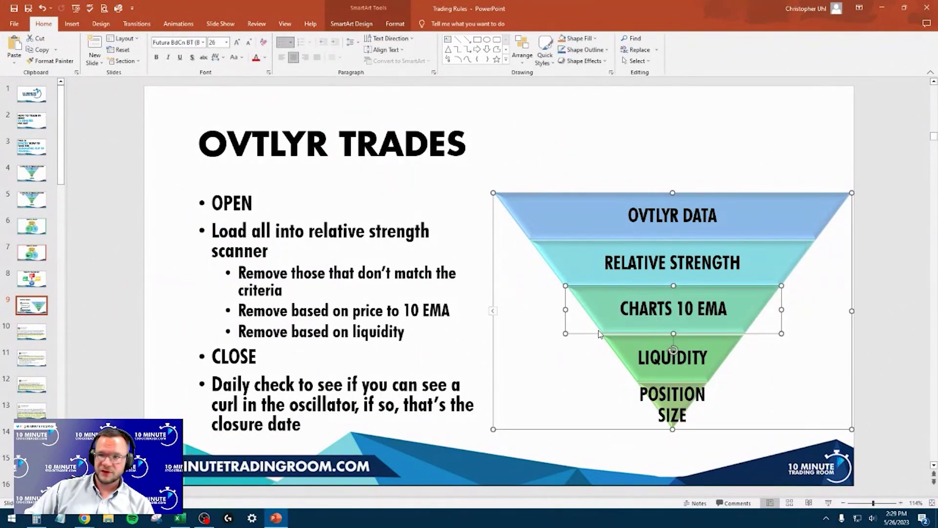
{"action": "left_click", "coordinate": [883, 8]}
{"action": "left_click", "coordinate": [293, 7]}
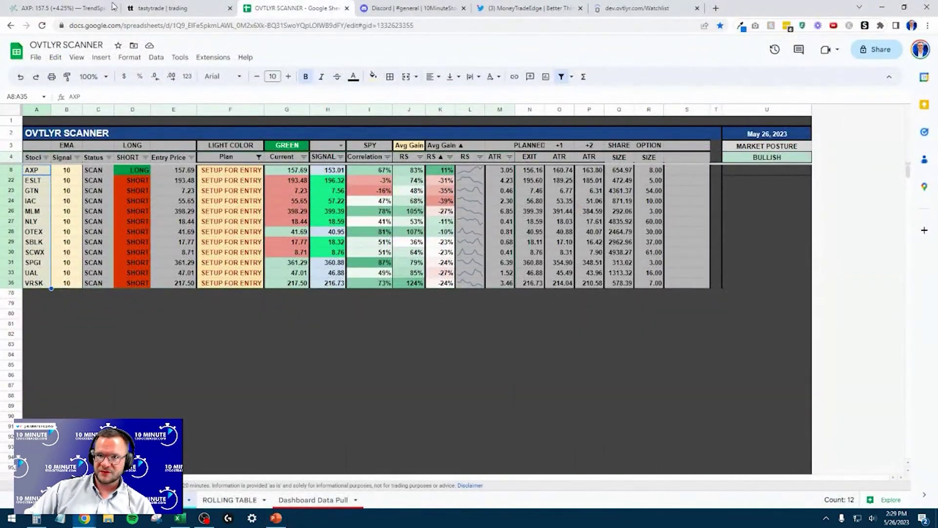
Review the AXP, ESLT and GTN charts in the OVTLYR watchlist, panning to recent candles
{"action": "left_click", "coordinate": [64, 8]}
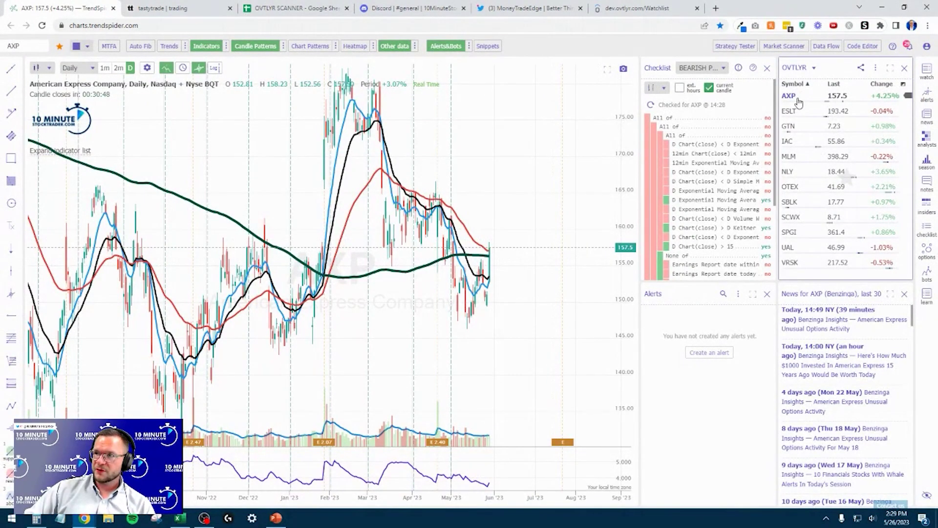
{"action": "scroll", "coordinate": [508, 315], "scroll_direction": "up", "scroll_amount": 5}
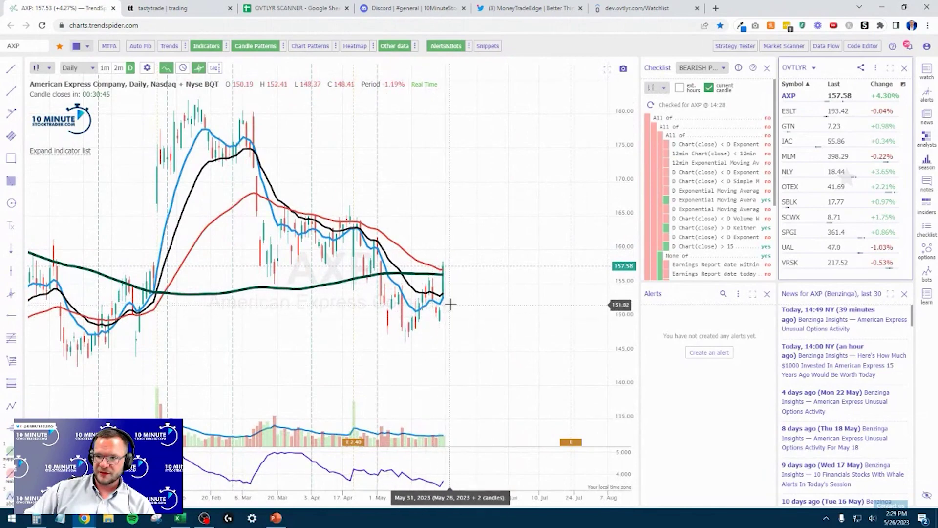
{"action": "scroll", "coordinate": [420, 318], "scroll_direction": "up", "scroll_amount": 3}
{"action": "left_click_drag", "start_coordinate": [401, 320], "coordinate": [631, 315]}
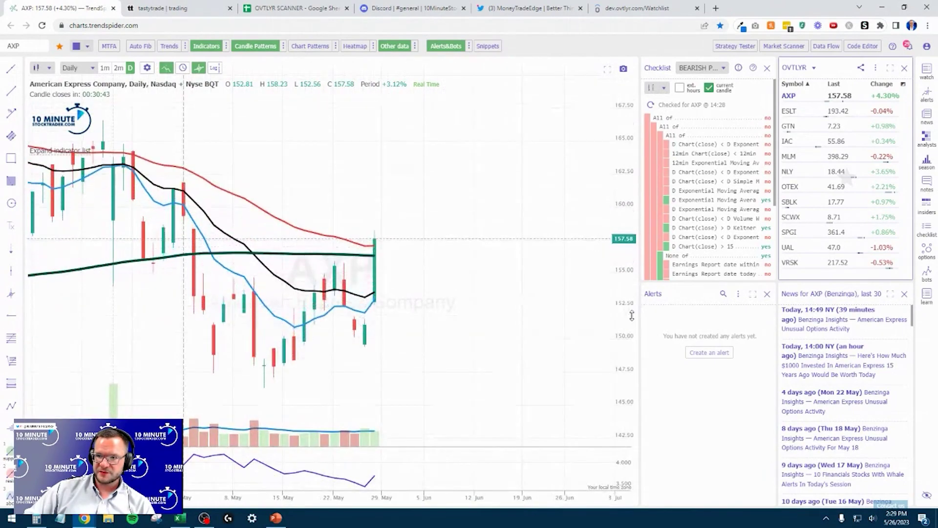
{"action": "left_click", "coordinate": [800, 112]}
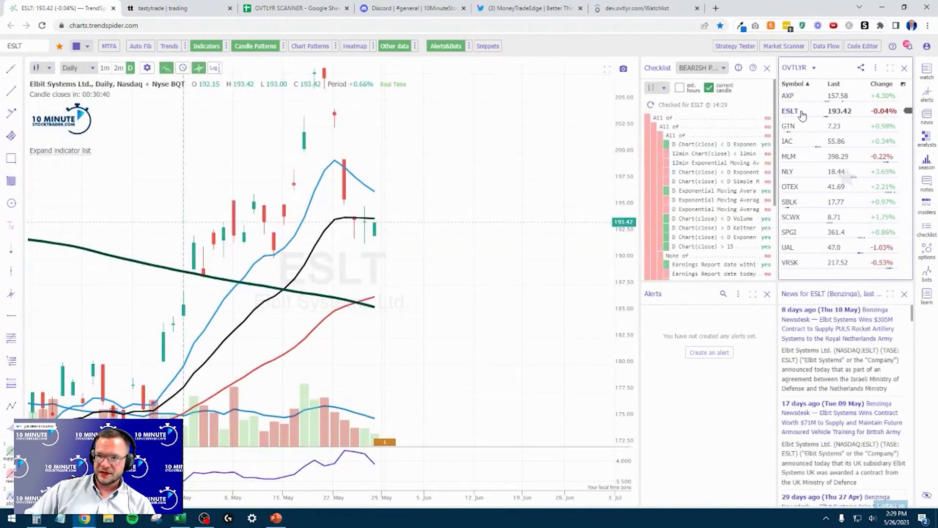
{"action": "left_click", "coordinate": [801, 126]}
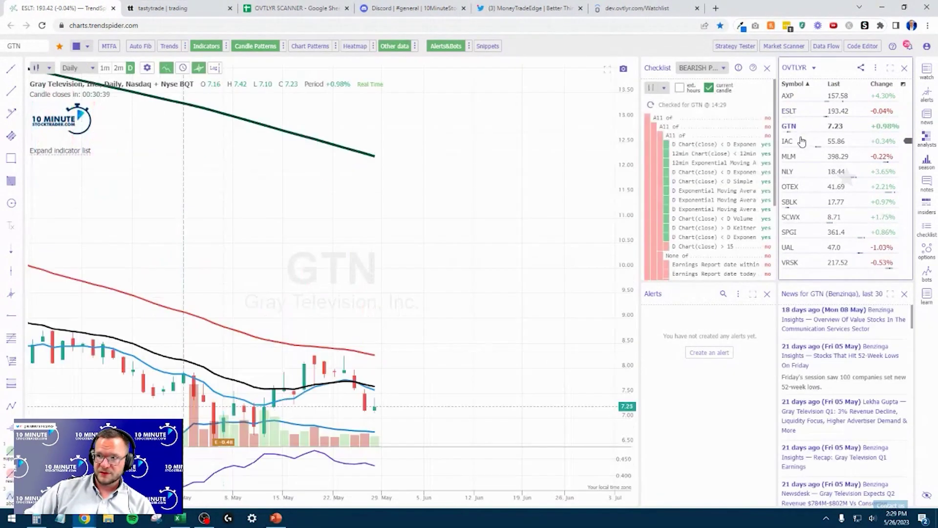
{"action": "left_click_drag", "start_coordinate": [477, 278], "coordinate": [518, 157]}
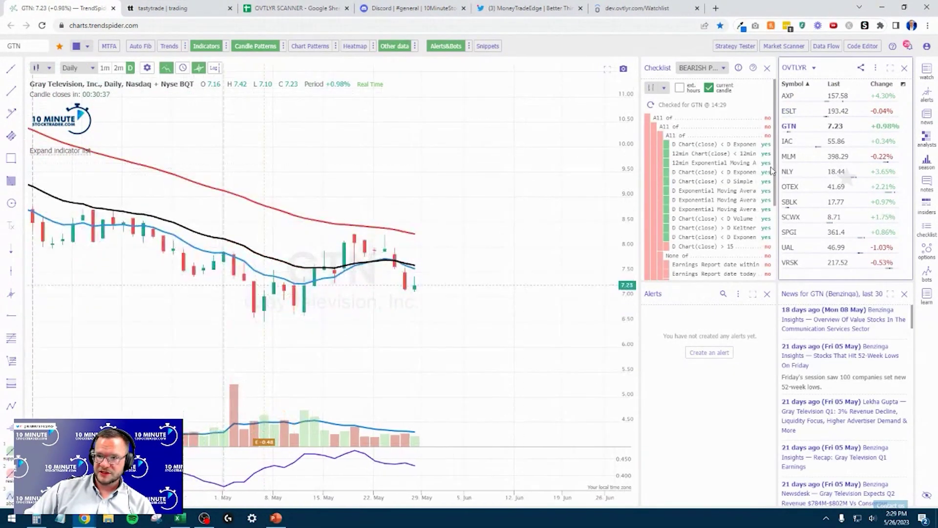
Review the IAC, MLM, NLY and OTEX charts, then pick OTEX in scanner cell A28
{"action": "left_click", "coordinate": [804, 141]}
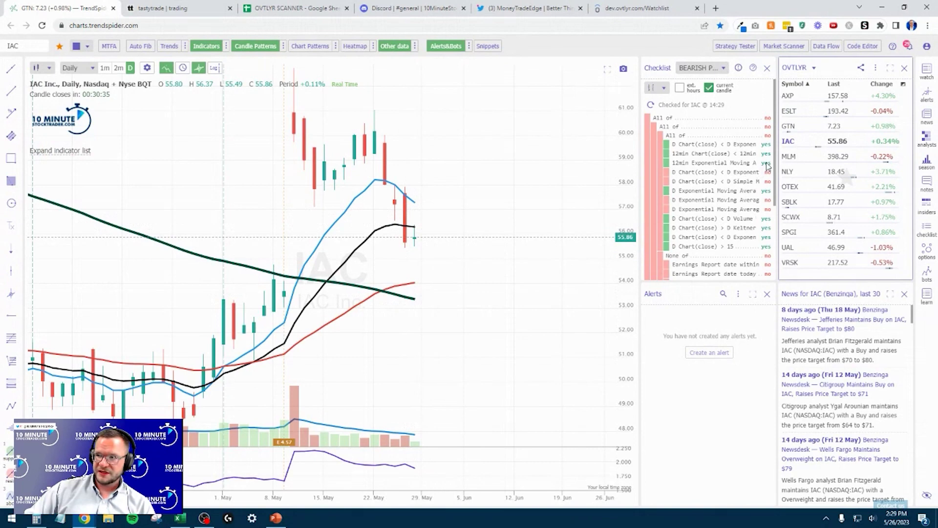
{"action": "left_click", "coordinate": [789, 156]}
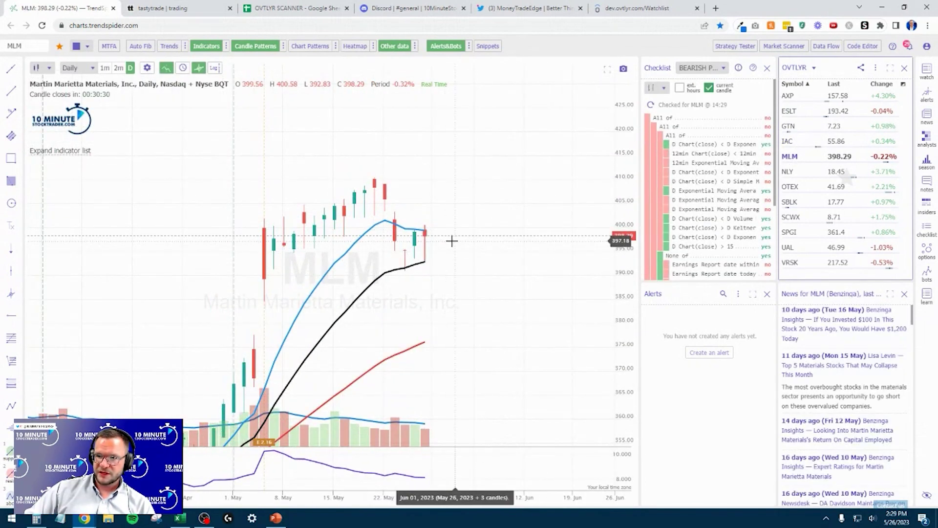
{"action": "left_click", "coordinate": [789, 171]}
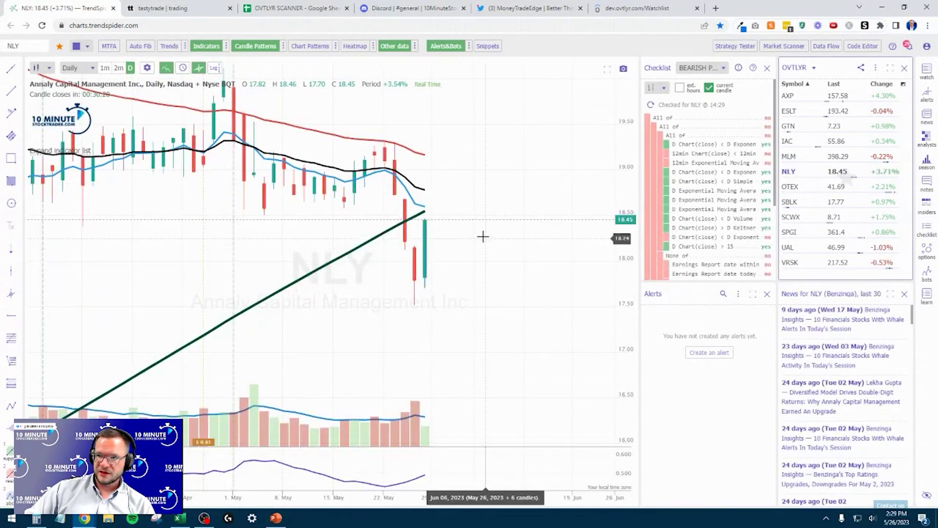
{"action": "left_click", "coordinate": [796, 187]}
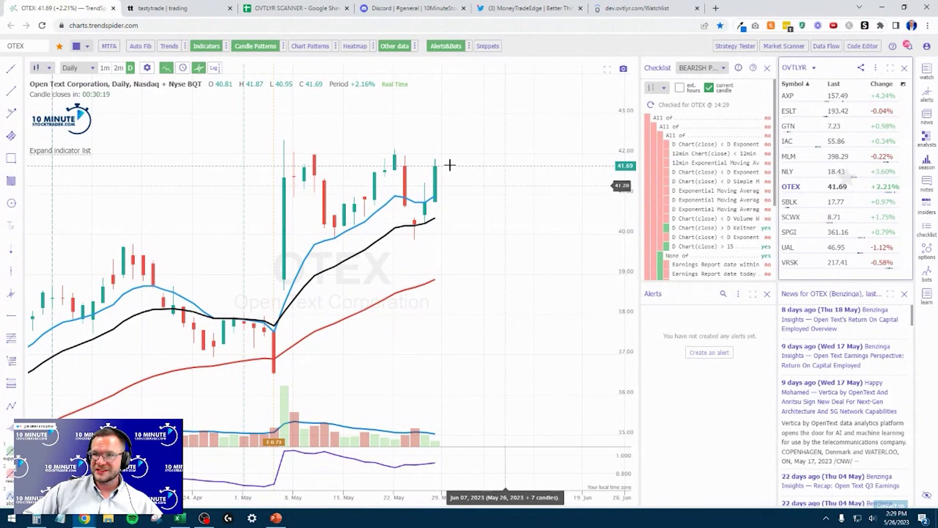
{"action": "left_click", "coordinate": [318, 7]}
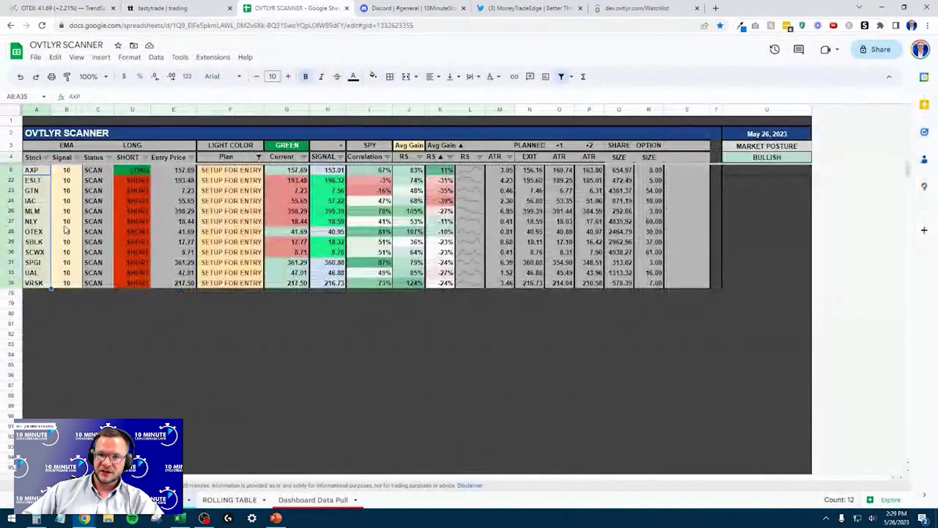
{"action": "left_click", "coordinate": [33, 232]}
Delete OTEX from scanner cell A28, check the Dashboard Data Pull sheet, and return to TrendSpider
{"action": "key", "text": "Delete"}
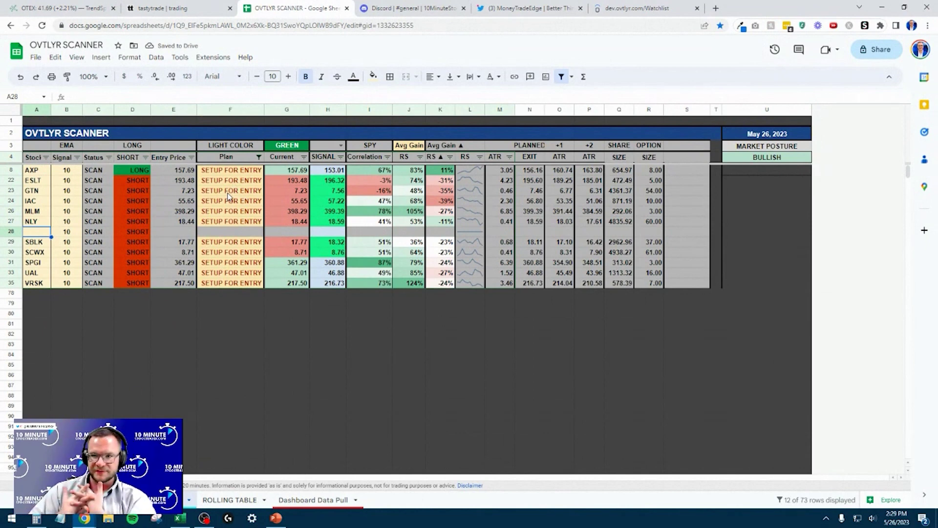
{"action": "left_click", "coordinate": [295, 500]}
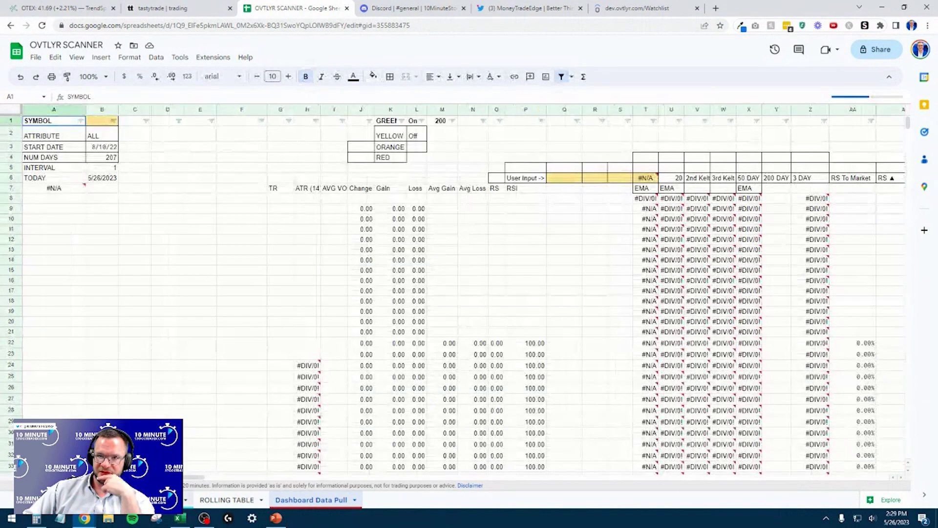
{"action": "key", "text": "alt+Left"}
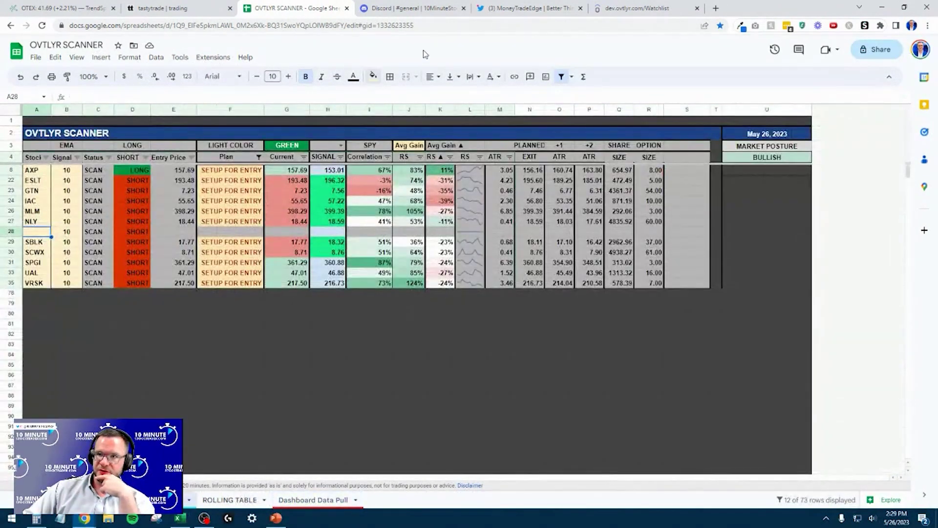
{"action": "key", "text": "ctrl+shift+Tab"}
{"action": "key", "text": "ctrl+shift+Tab"}
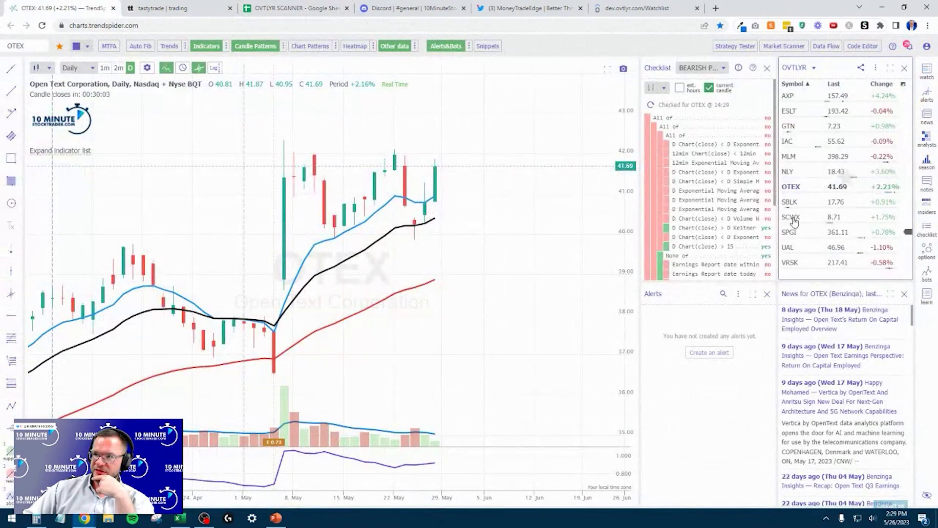
{"action": "left_click", "coordinate": [791, 202]}
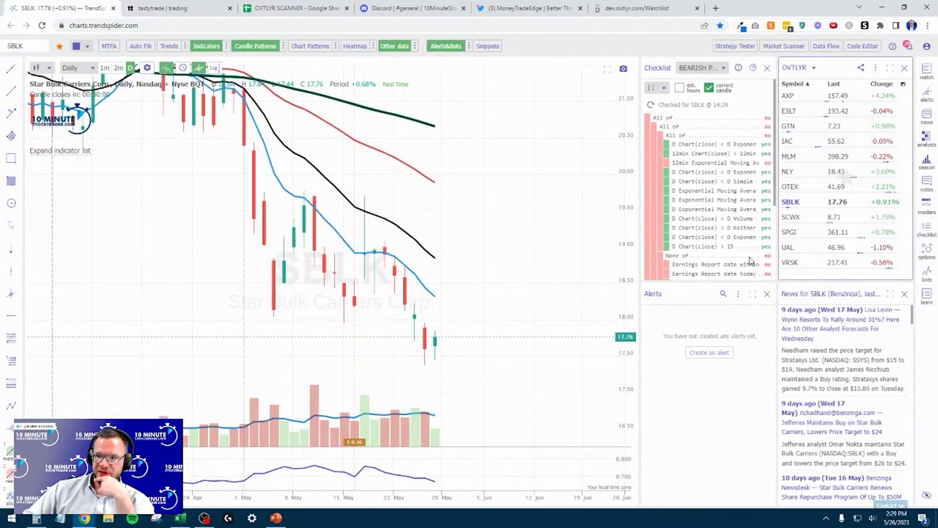
Review the SCWX and SPGI charts, then delete SPGI from scanner cell A31
{"action": "left_click", "coordinate": [792, 217]}
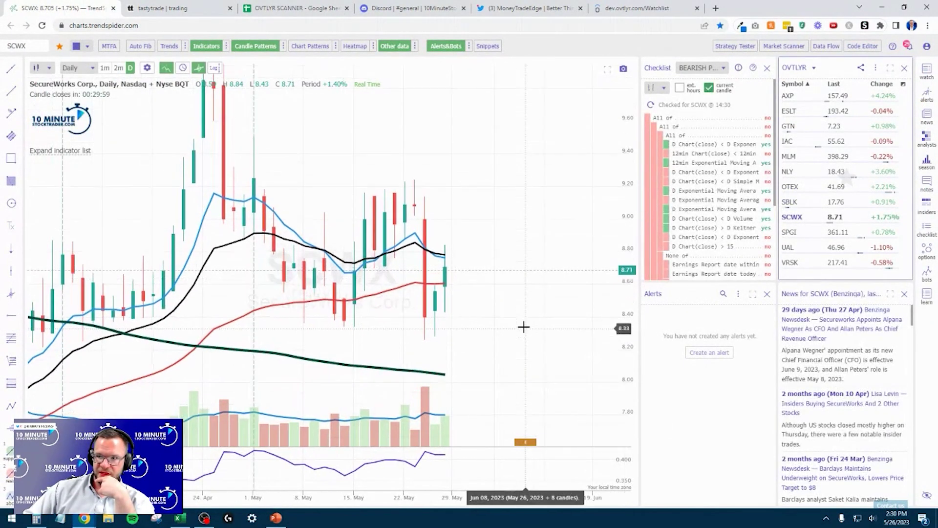
{"action": "left_click", "coordinate": [797, 232]}
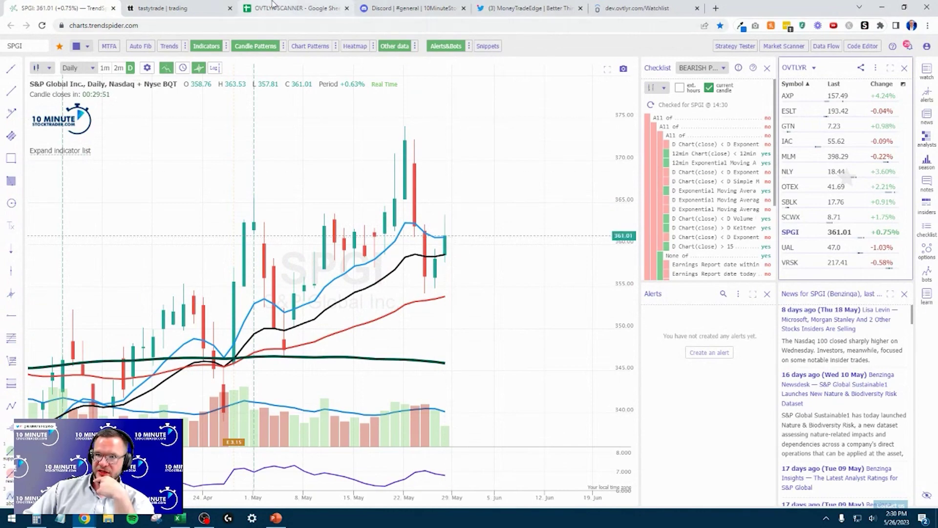
{"action": "left_click", "coordinate": [293, 8]}
{"action": "left_click", "coordinate": [34, 262]}
{"action": "key", "text": "Delete"}
Compare the UAL, SPGI and VRSK charts and their checklists in TrendSpider
{"action": "left_click", "coordinate": [45, 6]}
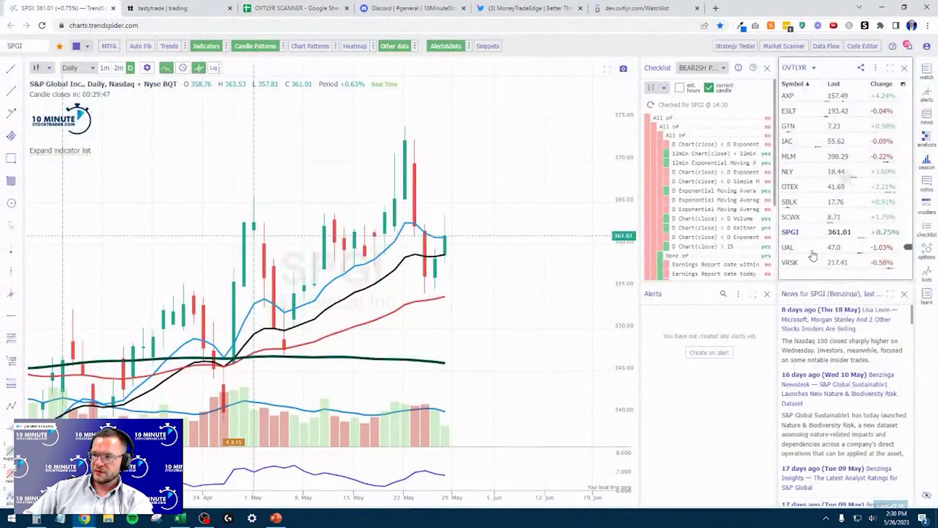
{"action": "left_click", "coordinate": [813, 249]}
{"action": "key", "text": "Down"}
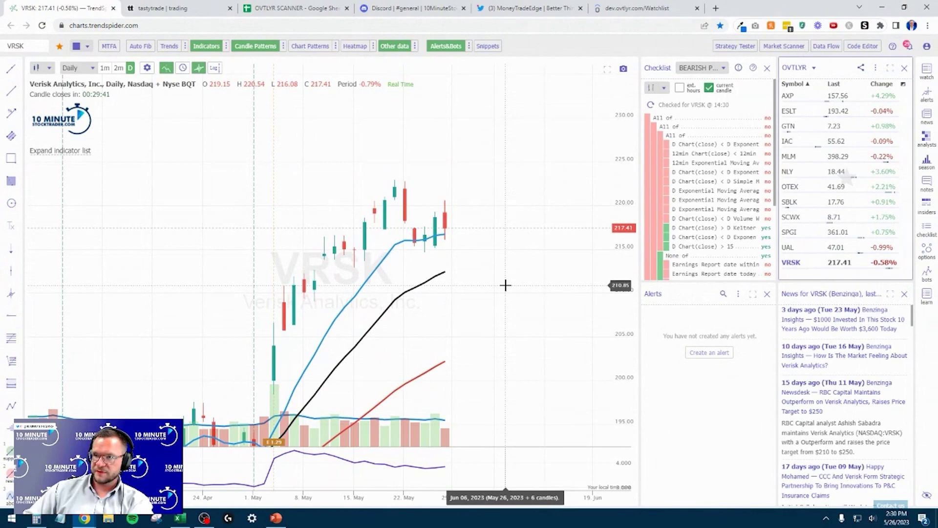
{"action": "left_click", "coordinate": [797, 251]}
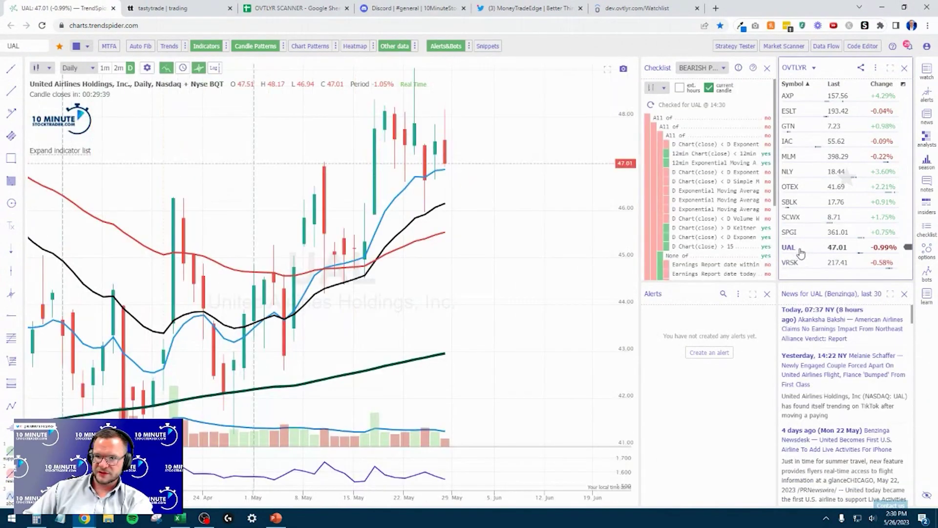
{"action": "left_click", "coordinate": [801, 236]}
{"action": "left_click", "coordinate": [799, 250]}
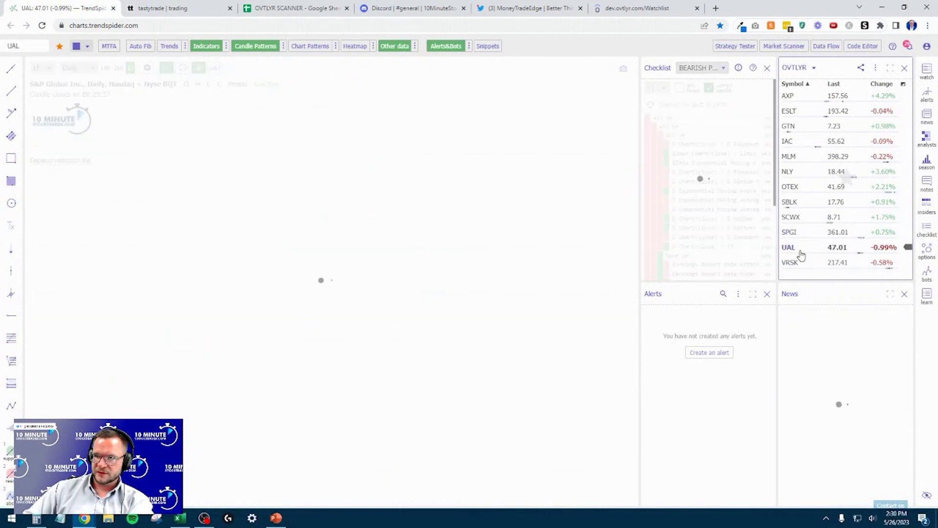
{"action": "left_click", "coordinate": [796, 264]}
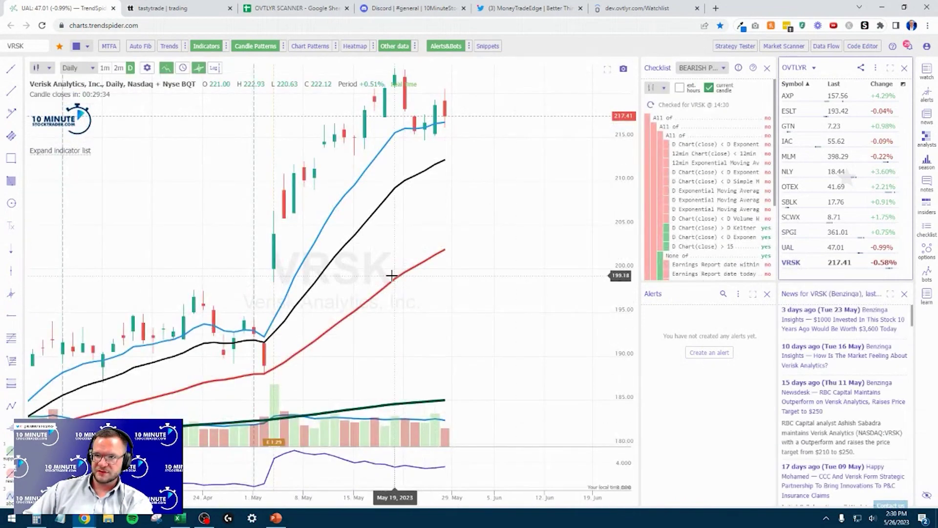
Clear UAL and VRSK from the scanner and filter Plan to the 8 SETUP FOR ENTRY rows
{"action": "left_click", "coordinate": [290, 8]}
{"action": "left_click", "coordinate": [42, 286], "text": "shift"}
{"action": "key", "text": "Delete"}
{"action": "left_click_drag", "start_coordinate": [36, 170], "coordinate": [36, 253]}
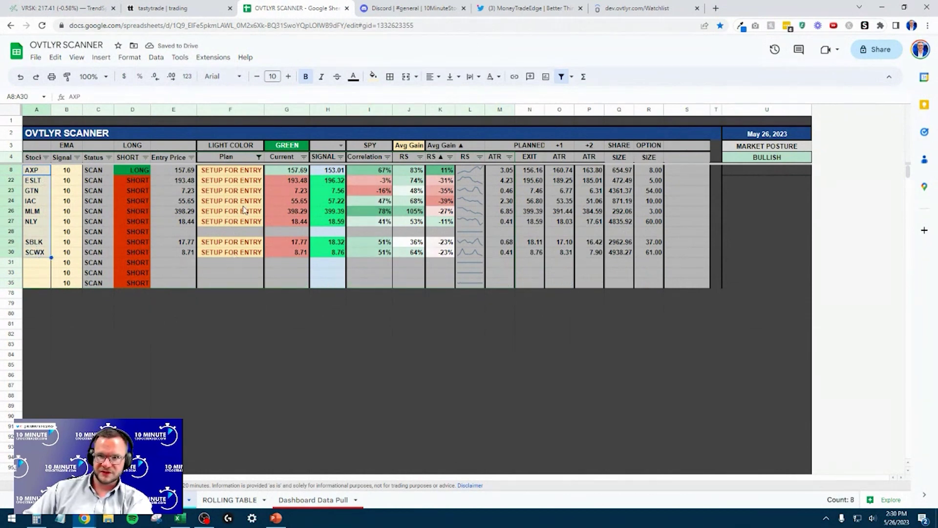
{"action": "left_click", "coordinate": [259, 157]}
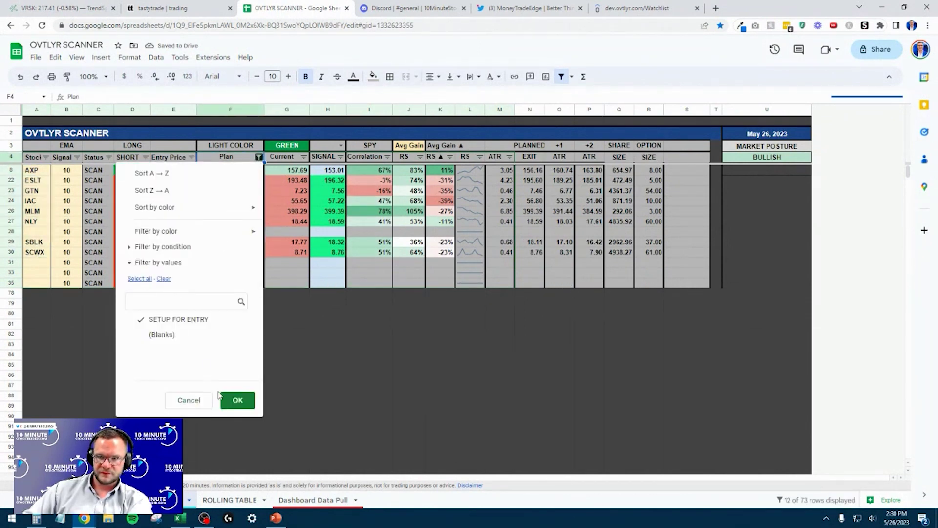
{"action": "left_click", "coordinate": [234, 400]}
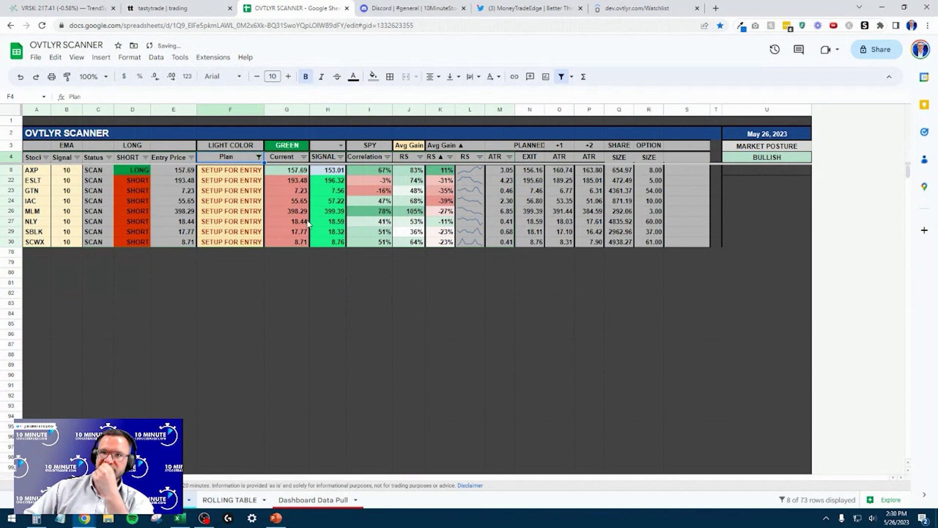
{"action": "left_click", "coordinate": [276, 518]}
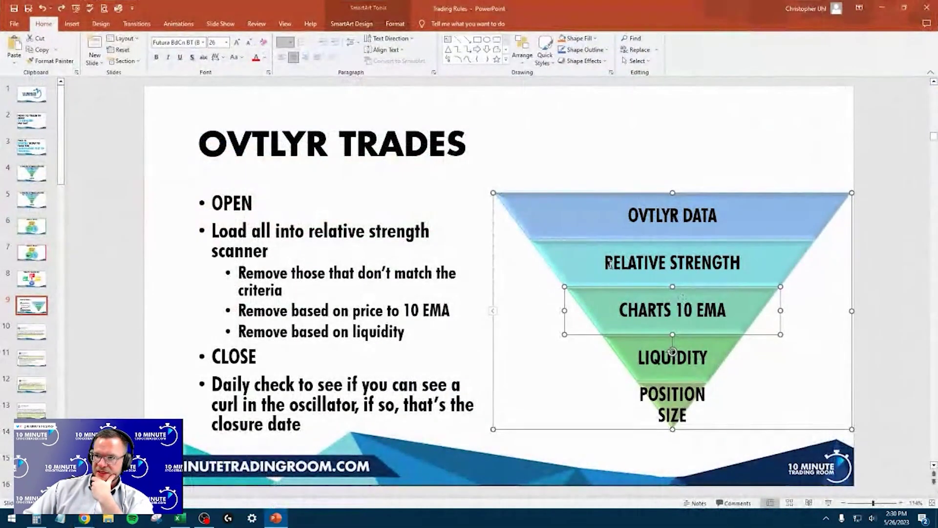
Highlight the first two removal sub-bullets on the slide, then snap the scanner sheet to the left half
{"action": "left_click", "coordinate": [337, 276]}
{"action": "left_click_drag", "start_coordinate": [240, 271], "coordinate": [476, 313]}
{"action": "left_click", "coordinate": [357, 336]}
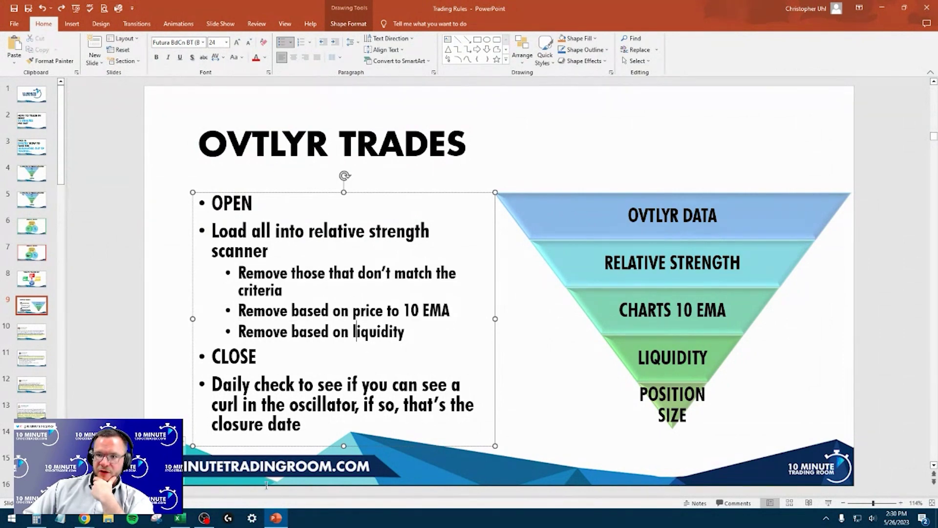
{"action": "left_click", "coordinate": [278, 519]}
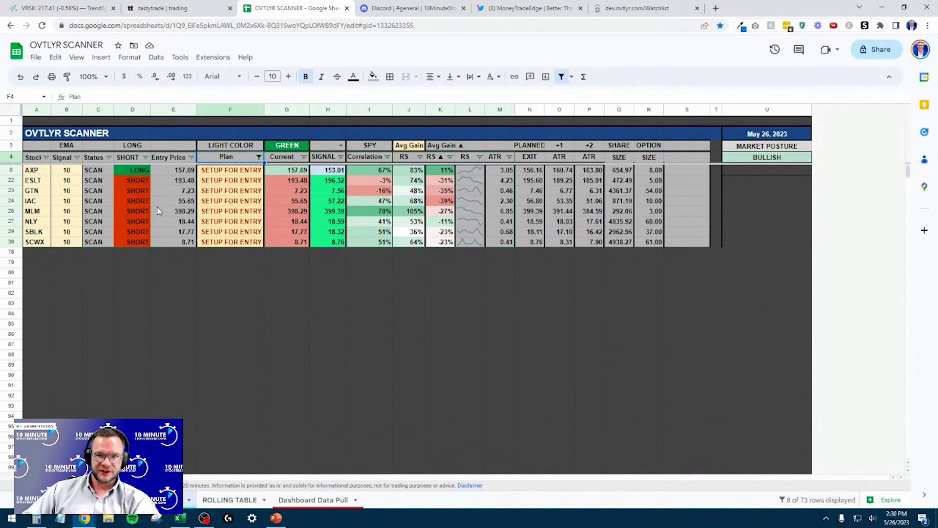
{"action": "key", "text": "super+Left"}
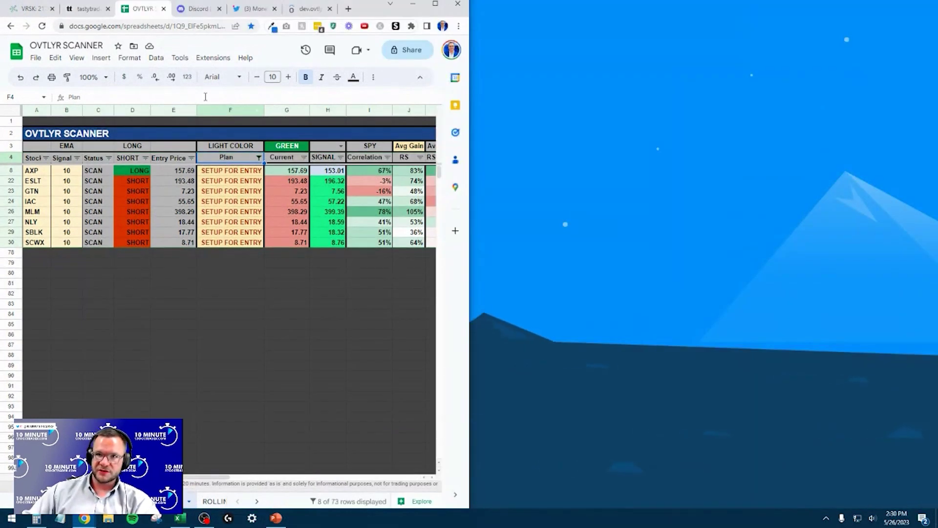
Place tastytrade in its own right-side window and open its trade panel on the AXP symbol
{"action": "left_click_drag", "start_coordinate": [85, 9], "coordinate": [596, 113]}
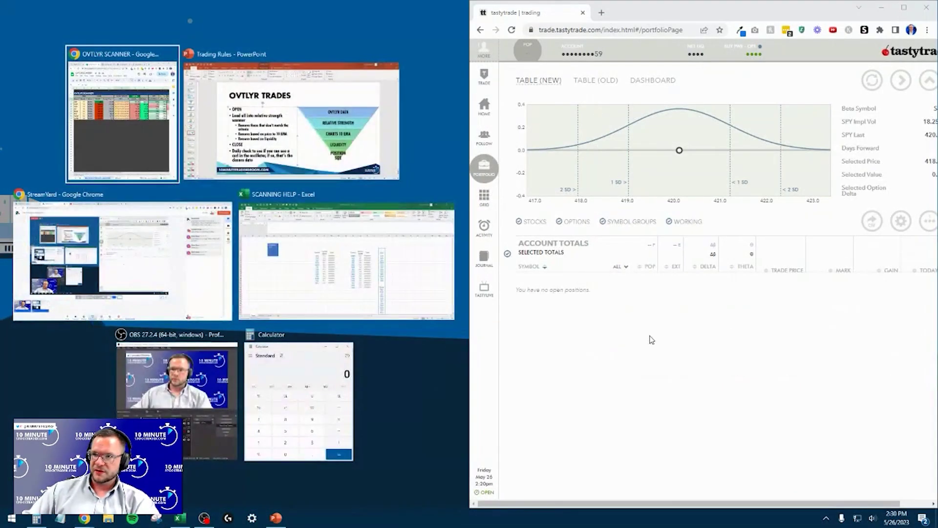
{"action": "left_click", "coordinate": [650, 339]}
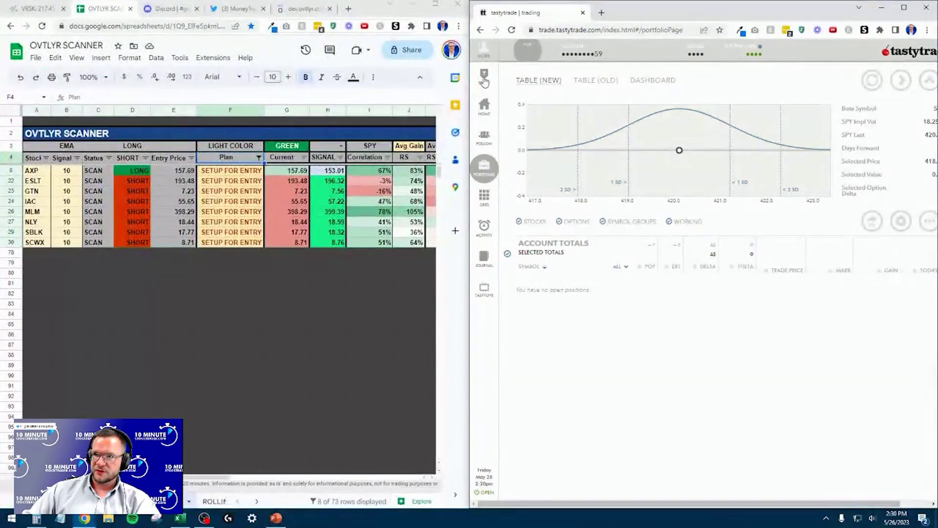
{"action": "left_click", "coordinate": [484, 75]}
{"action": "left_click", "coordinate": [508, 124]}
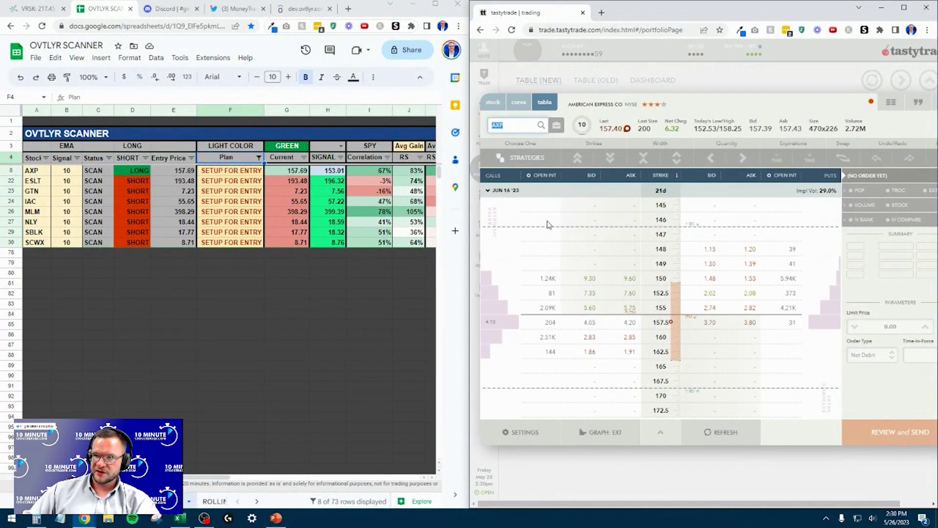
Reconnect the logged-out trading session, load ESLT's option chain, and reload the tastytrade page
{"action": "scroll", "coordinate": [550, 254], "scroll_direction": "up", "scroll_amount": 3}
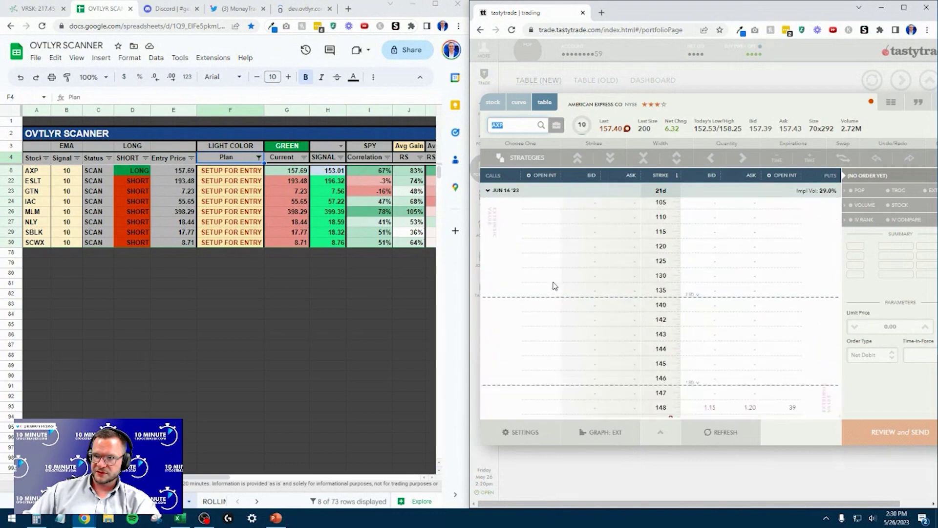
{"action": "scroll", "coordinate": [553, 285], "scroll_direction": "down", "scroll_amount": 7}
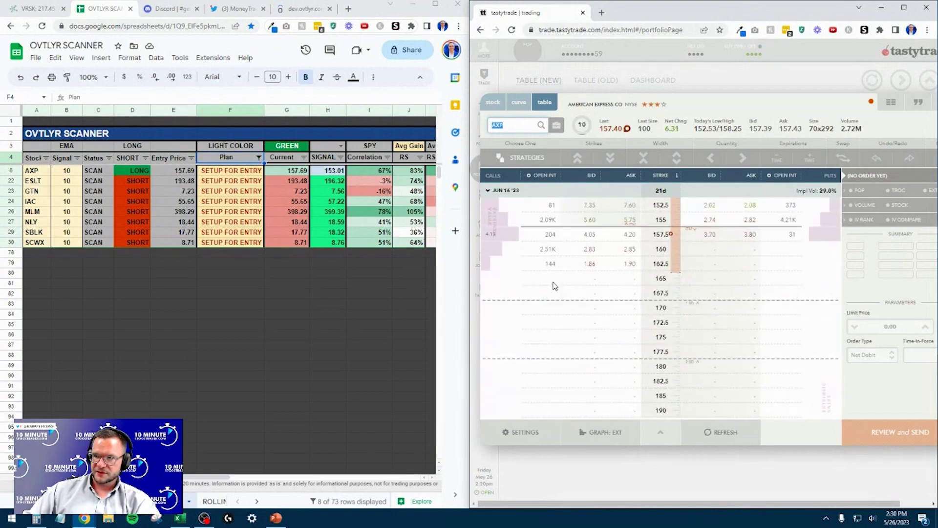
{"action": "left_click", "coordinate": [872, 102]}
{"action": "scroll", "coordinate": [576, 298], "scroll_direction": "up", "scroll_amount": 4}
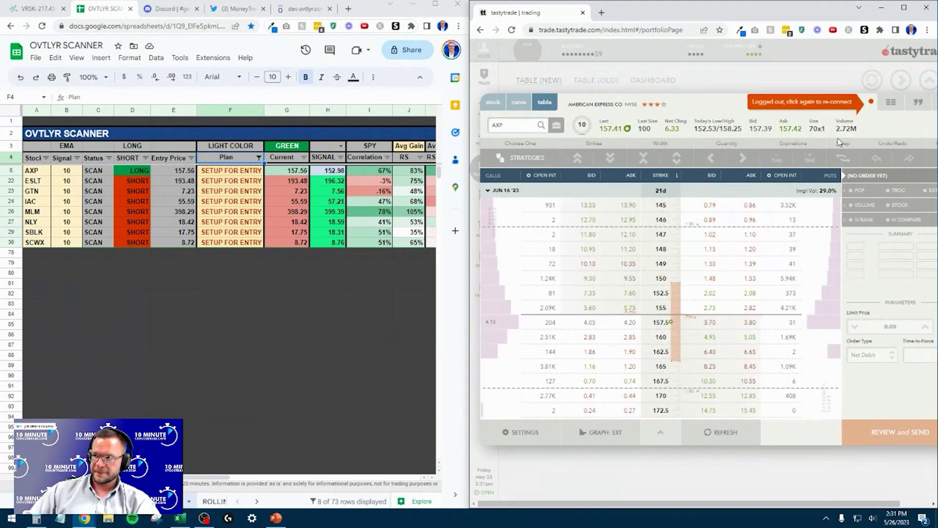
{"action": "left_click", "coordinate": [871, 104]}
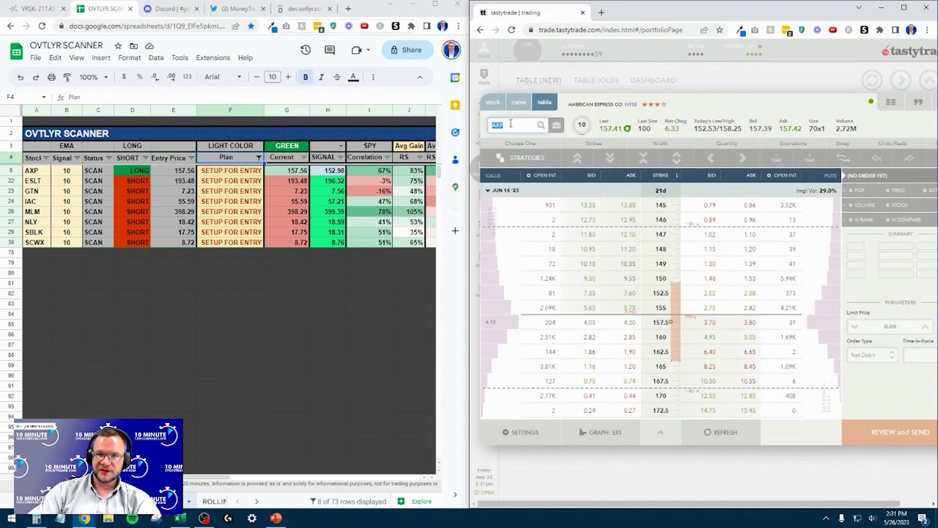
{"action": "key", "text": "Return"}
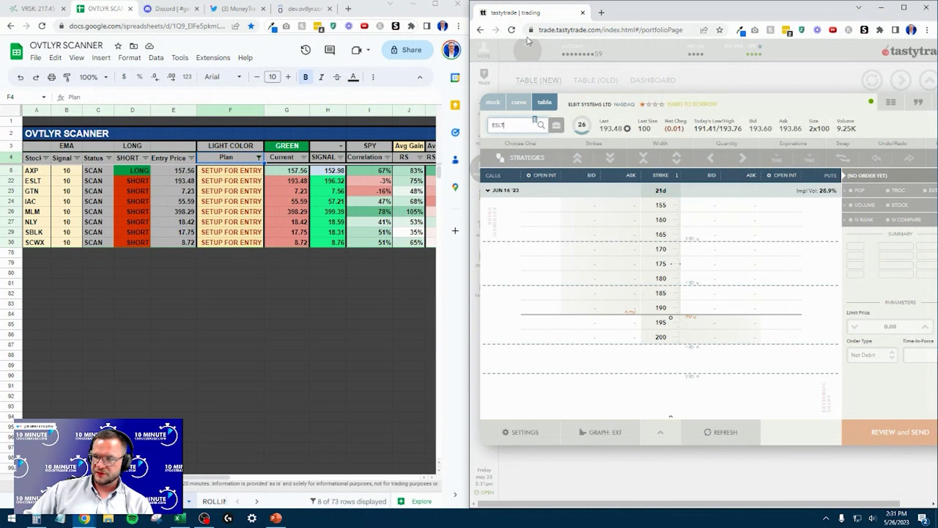
{"action": "left_click", "coordinate": [512, 30]}
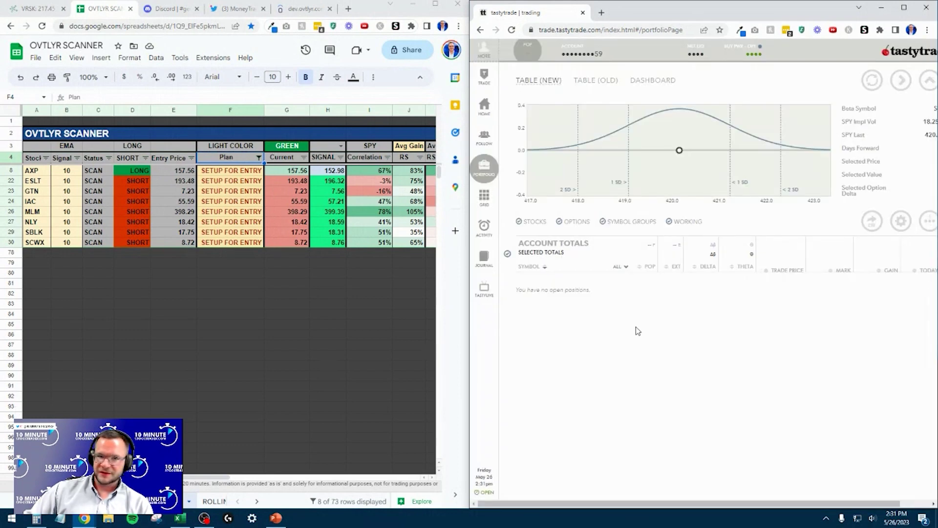
Open the Trade tab and load the GTN, then the IAC, option chains
{"action": "left_click", "coordinate": [490, 76]}
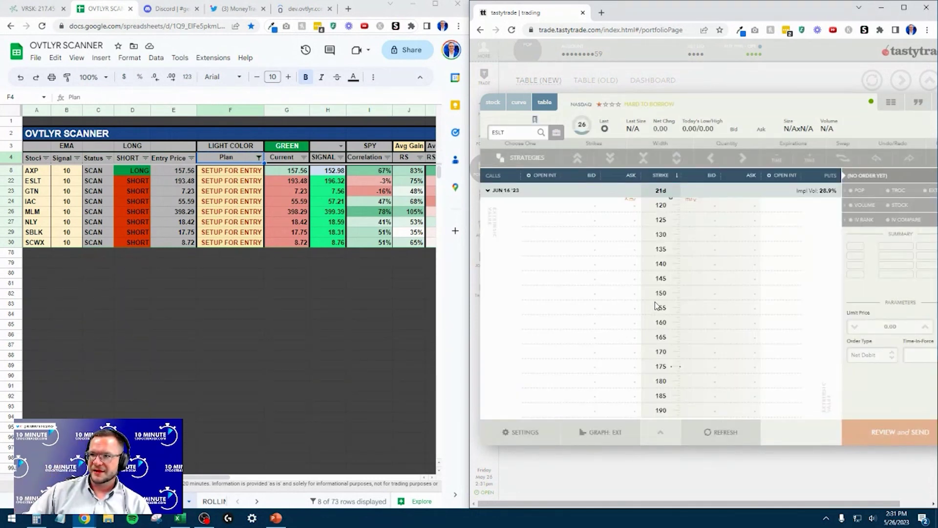
{"action": "left_click", "coordinate": [509, 131]}
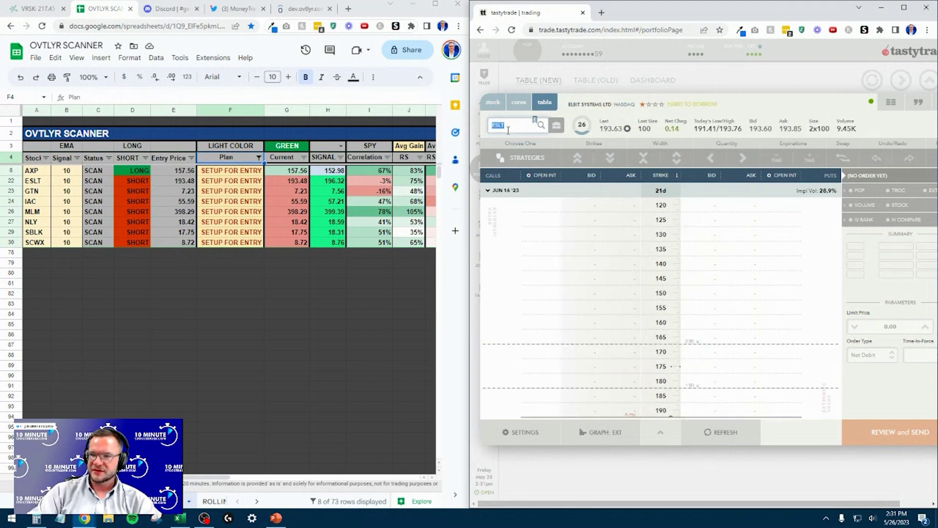
{"action": "key", "text": "Return"}
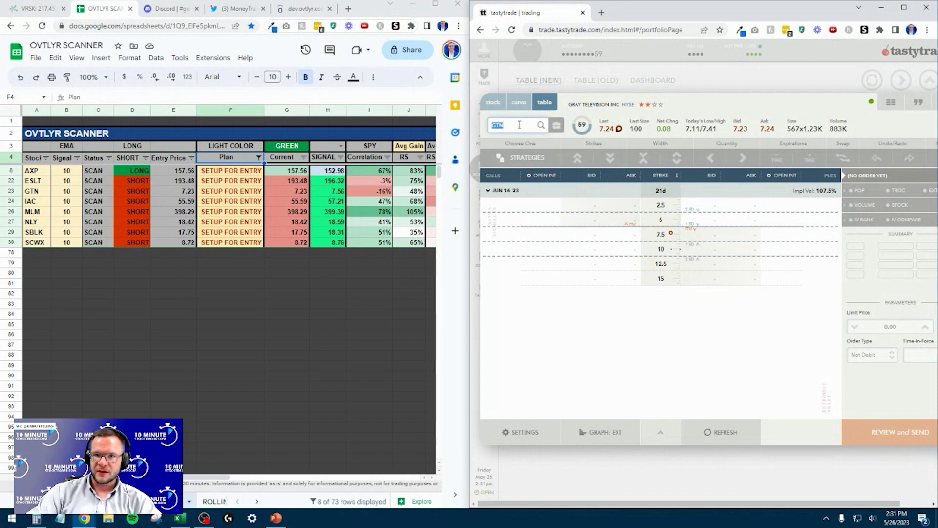
{"action": "type", "text": "C"}
{"action": "key", "text": "Return"}
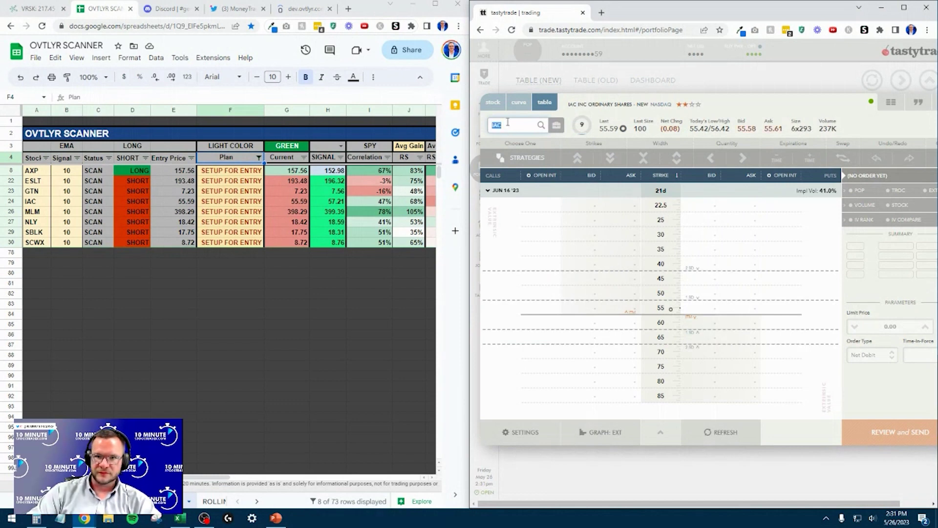
Load the ESLT option chain and select the seven SHORT cells in column D
{"action": "type", "text": "T"}
{"action": "key", "text": "Return"}
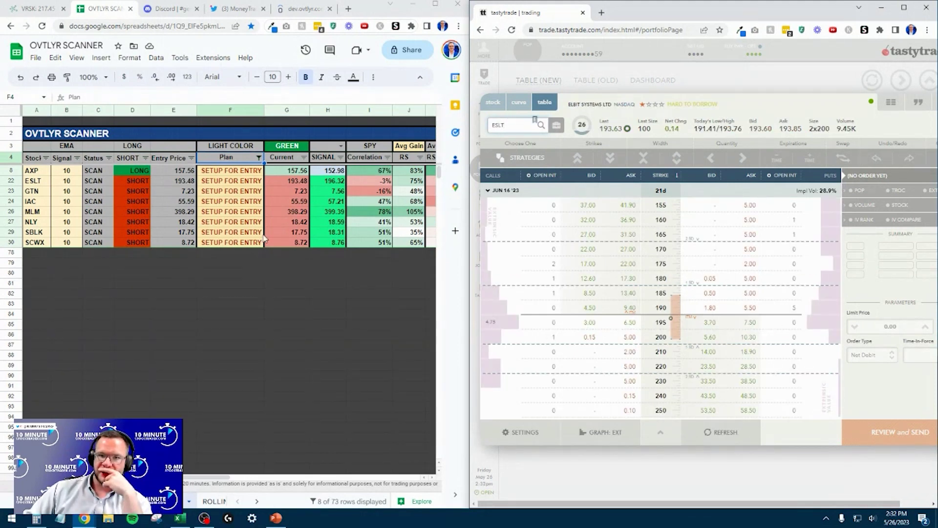
{"action": "left_click_drag", "start_coordinate": [145, 187], "coordinate": [142, 242]}
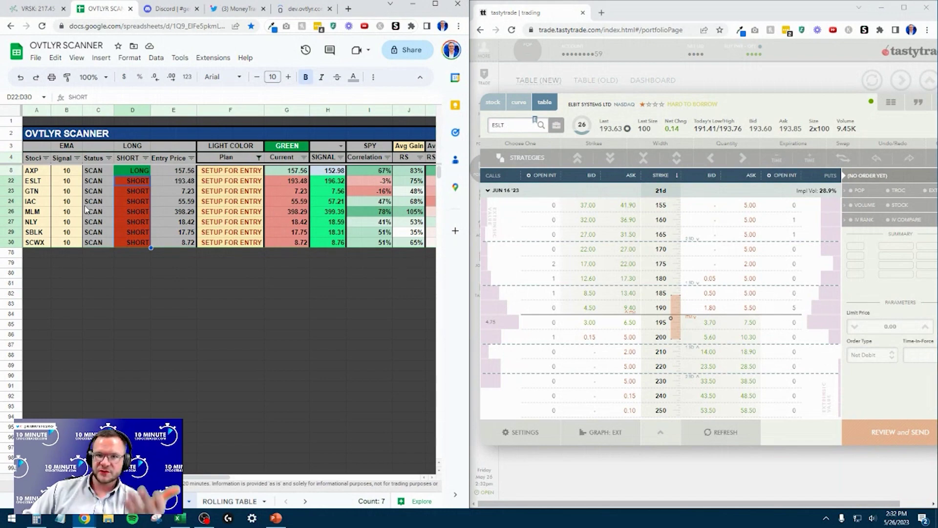
Check the OVTLYR TRADES slide and clear ESLT from scanner cell A22
{"action": "left_click", "coordinate": [272, 519]}
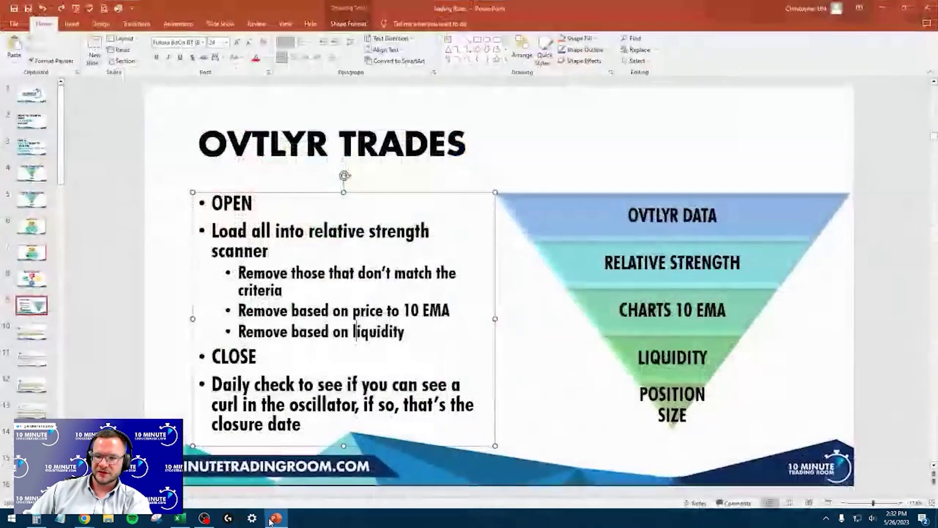
{"action": "left_click", "coordinate": [272, 519]}
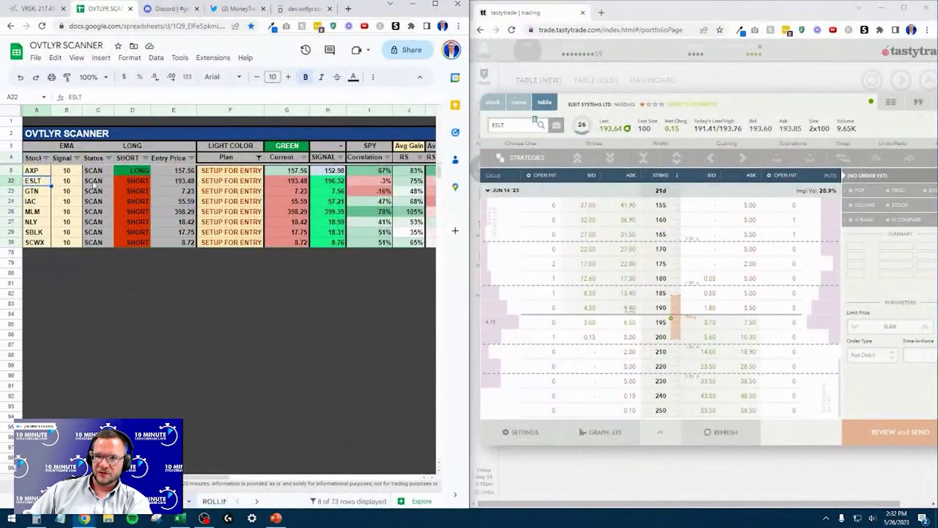
{"action": "key", "text": "Delete"}
Load the GTN option chain, recheck the trades slide, then load the IAC chain
{"action": "left_click", "coordinate": [31, 192]}
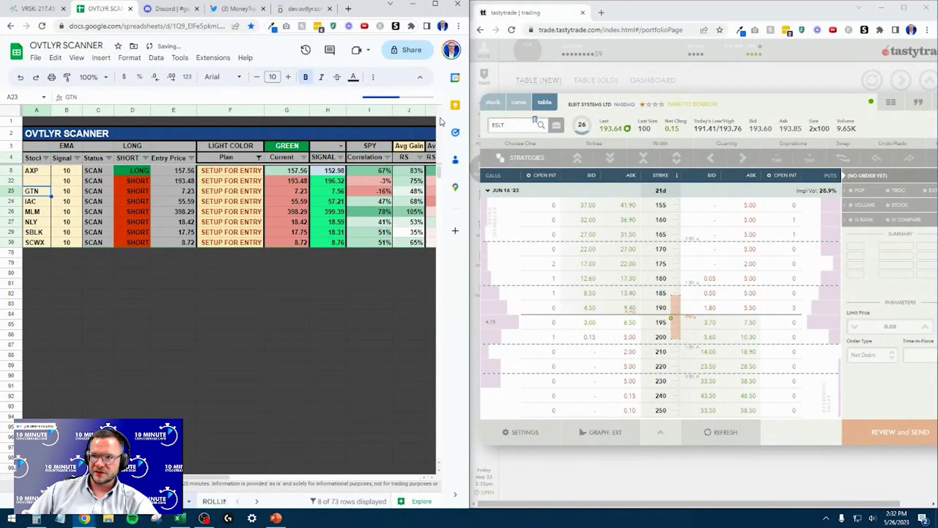
{"action": "left_click", "coordinate": [494, 125]}
{"action": "type", "text": "GTN"}
{"action": "key", "text": "Return"}
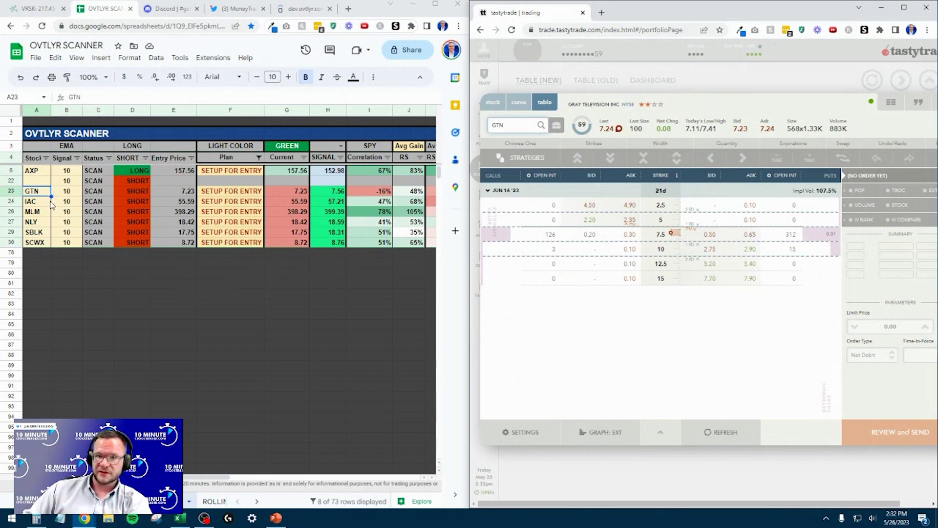
{"action": "left_click", "coordinate": [275, 519]}
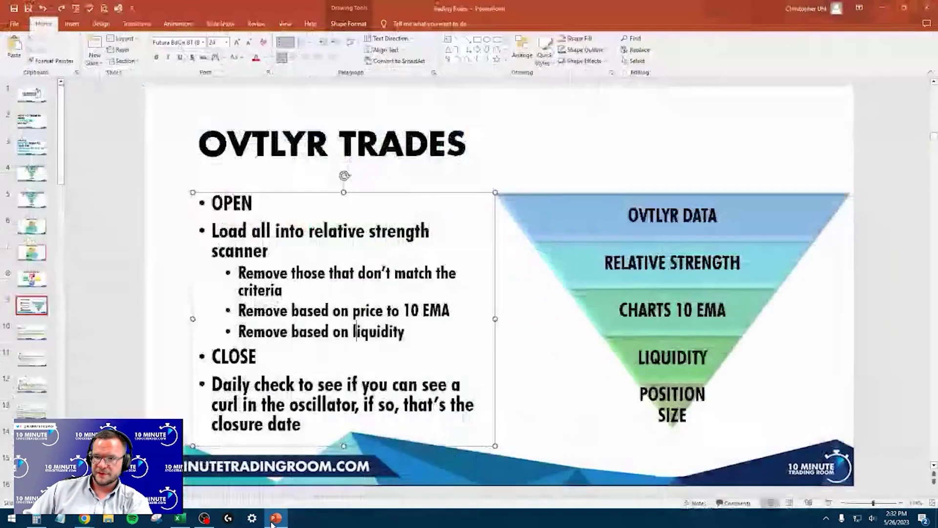
{"action": "left_click", "coordinate": [274, 519]}
{"action": "left_click", "coordinate": [512, 125]}
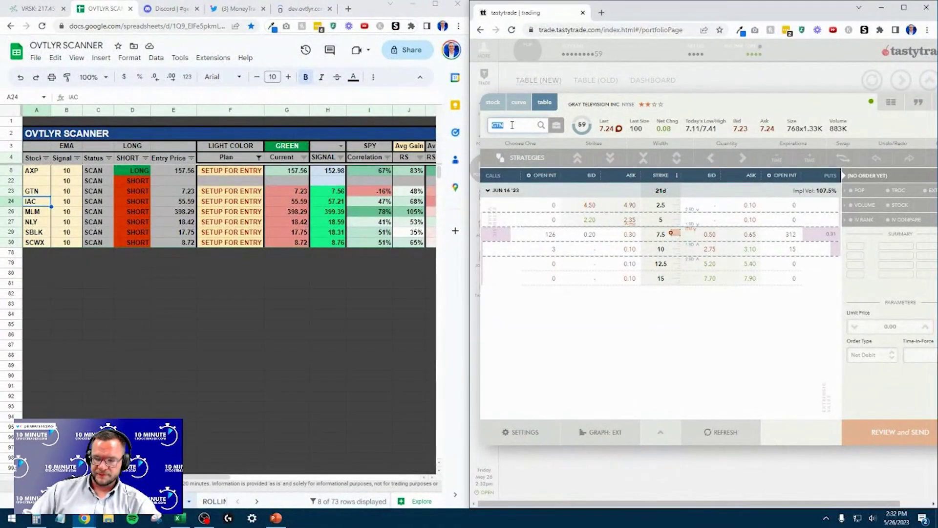
{"action": "key", "text": "Return"}
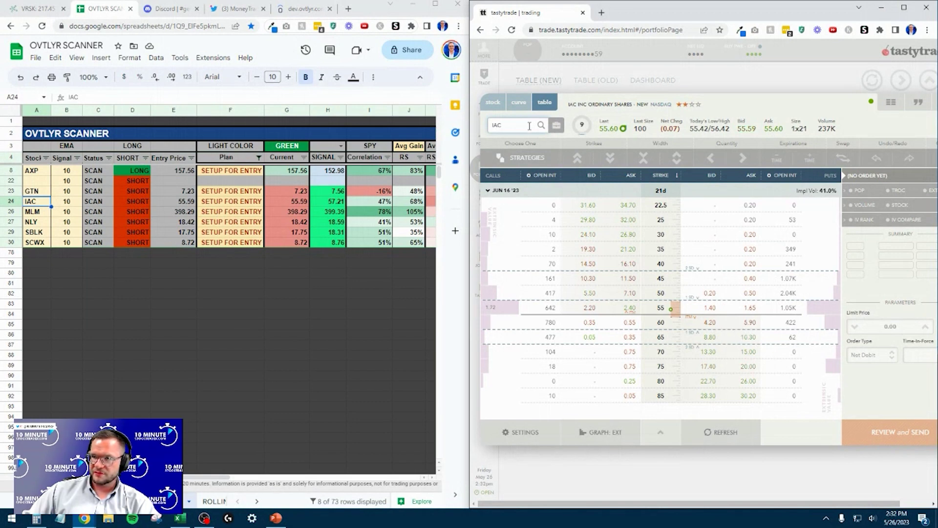
Clear IAC and MLM from the scanner and review MLM's Jun 16 chain, strikes 330–470
{"action": "key", "text": "Delete"}
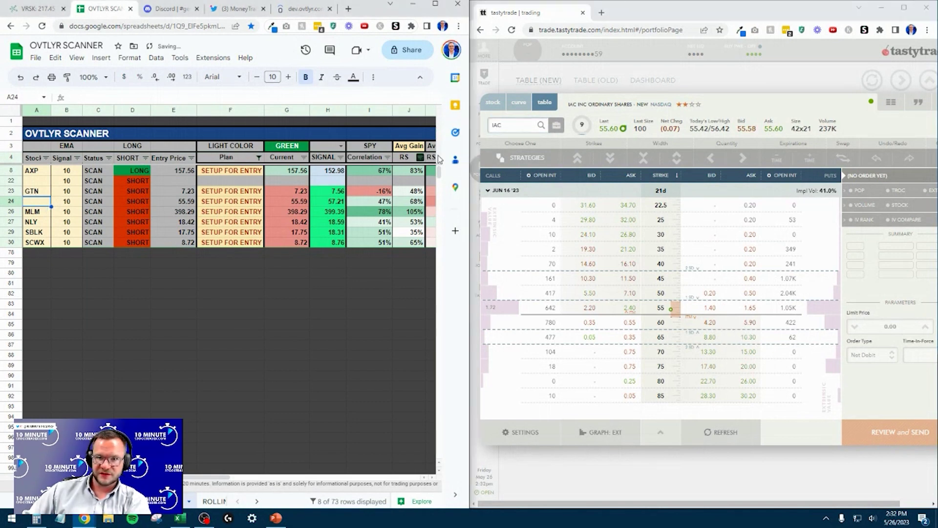
{"action": "left_click", "coordinate": [503, 124]}
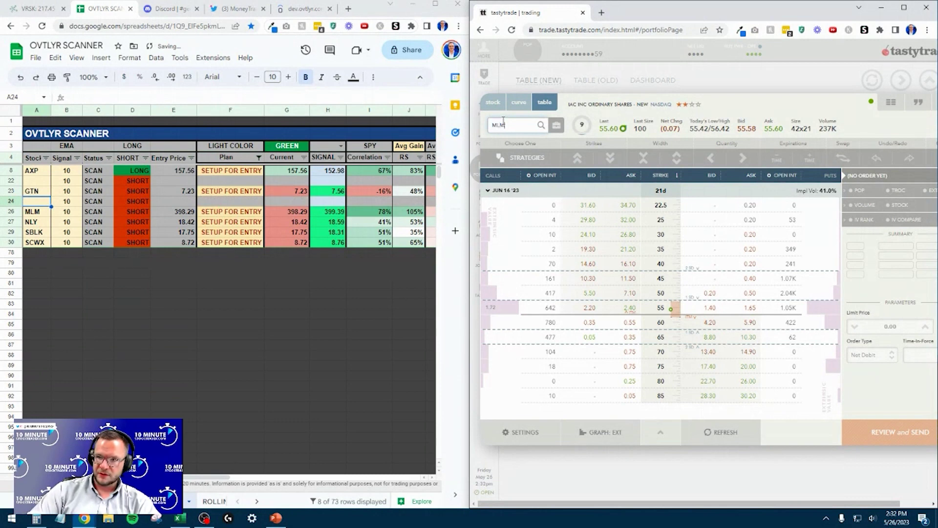
{"action": "key", "text": "Return"}
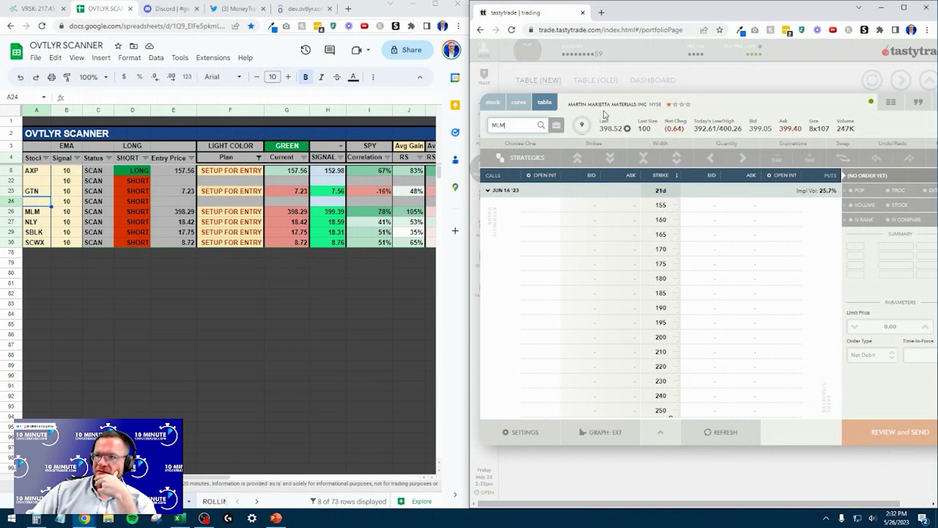
{"action": "scroll", "coordinate": [719, 291], "scroll_direction": "down", "scroll_amount": 3}
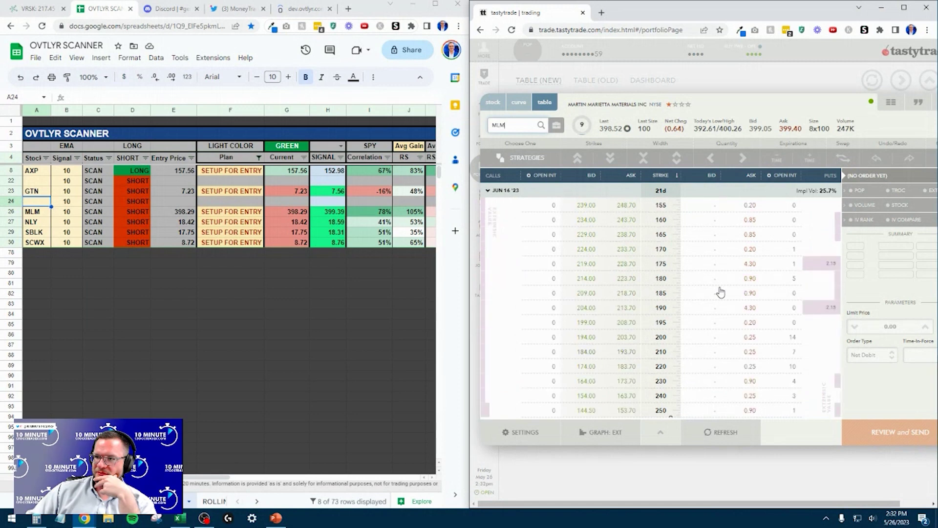
{"action": "scroll", "coordinate": [721, 292], "scroll_direction": "down", "scroll_amount": 3}
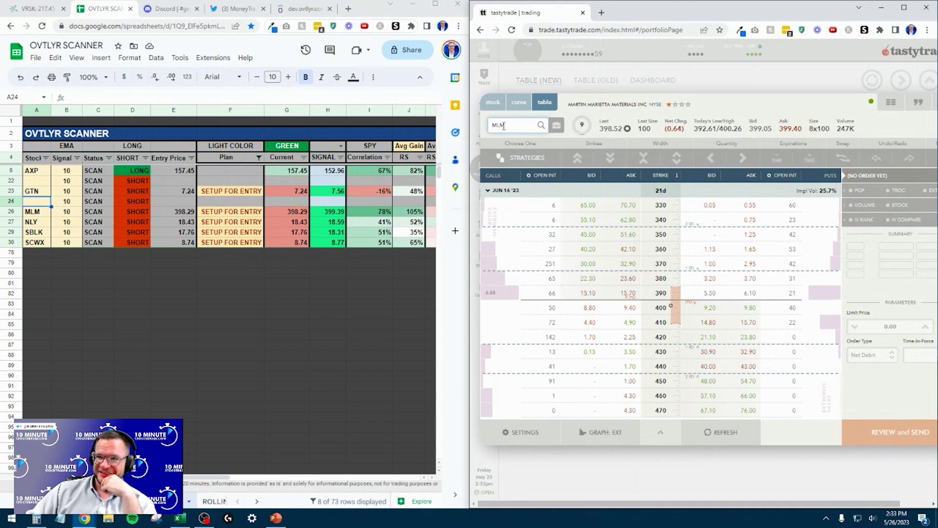
{"action": "left_click", "coordinate": [36, 214]}
{"action": "key", "text": "Delete"}
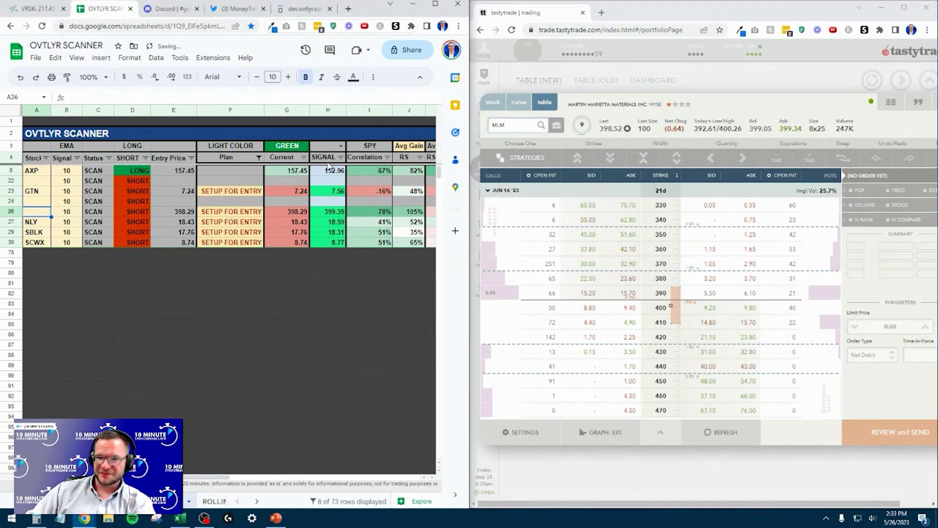
Load the NLY option chain in tastytrade
{"action": "double_click", "coordinate": [490, 126]}
{"action": "type", "text": "NLY"}
{"action": "key", "text": "Return"}
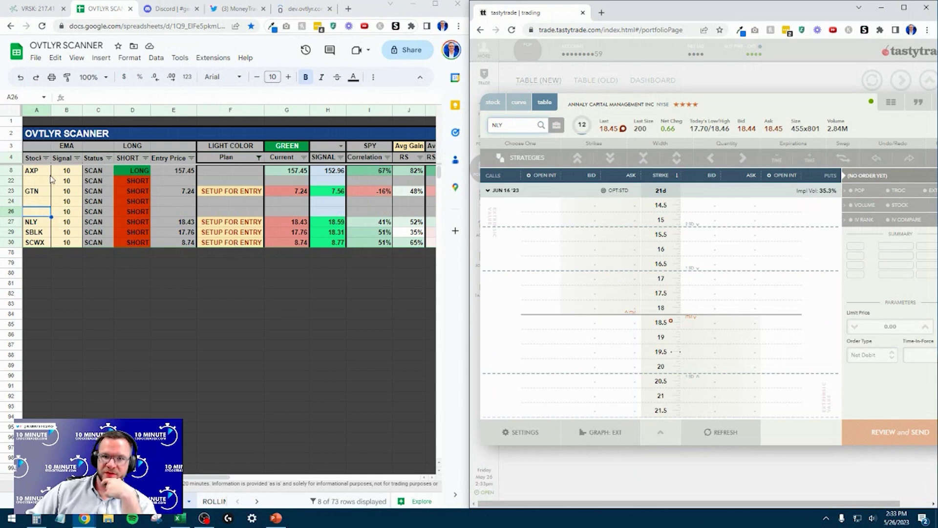
Load the SBLK option chain, then the SCWX chain with strikes 2.5–17.5
{"action": "left_click", "coordinate": [44, 192]}
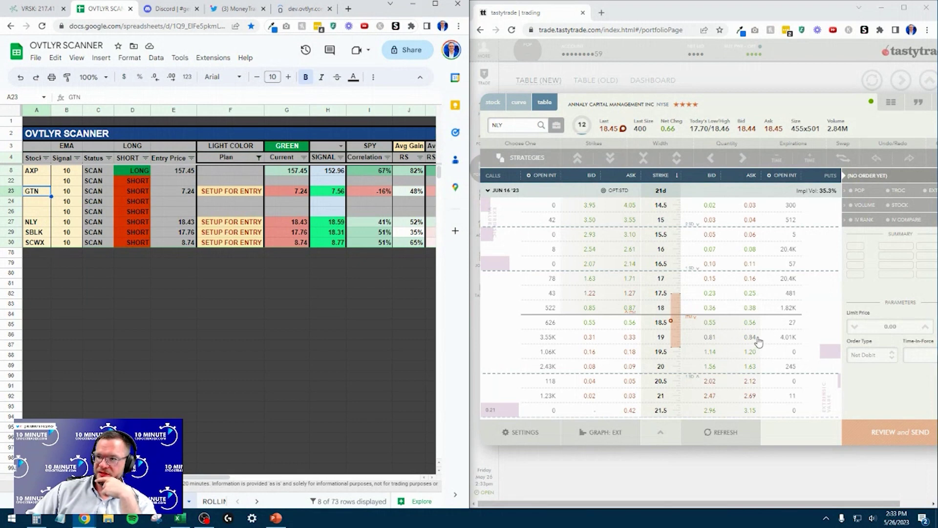
{"action": "left_click", "coordinate": [37, 232]}
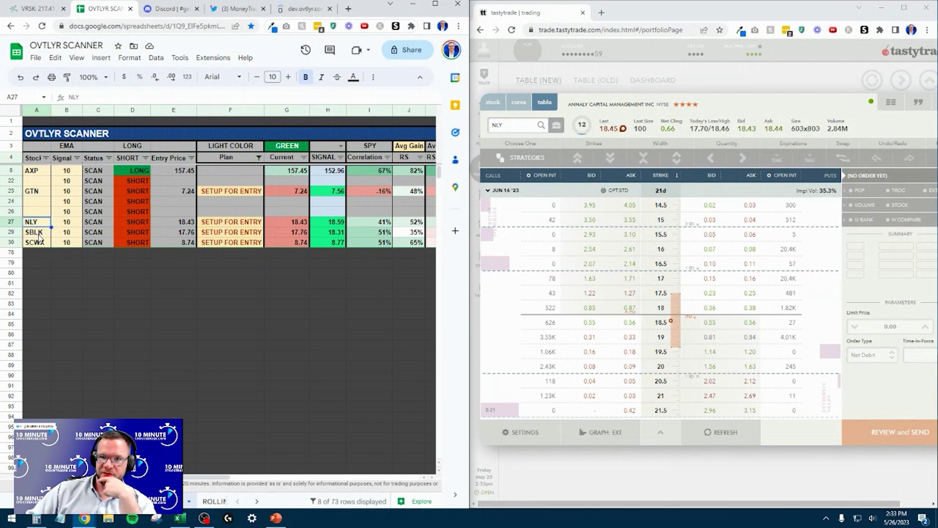
{"action": "left_click", "coordinate": [509, 125]}
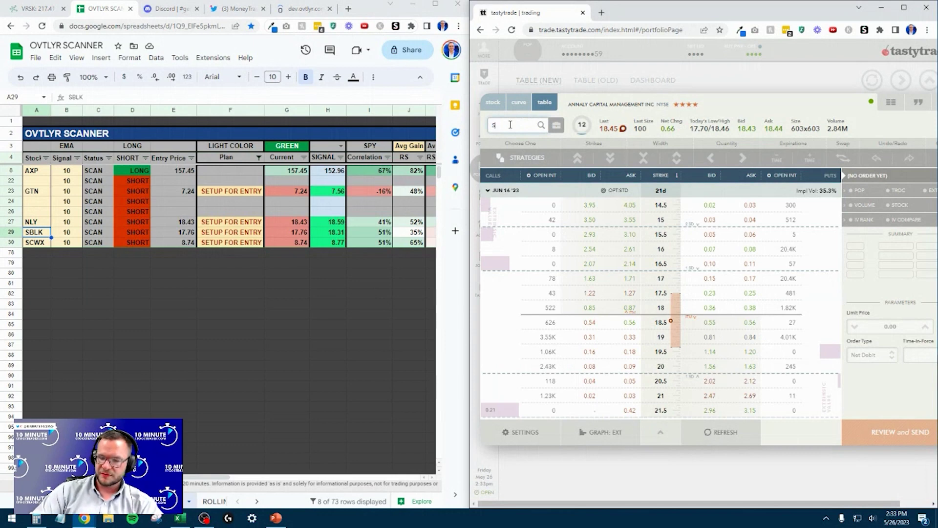
{"action": "key", "text": "Return"}
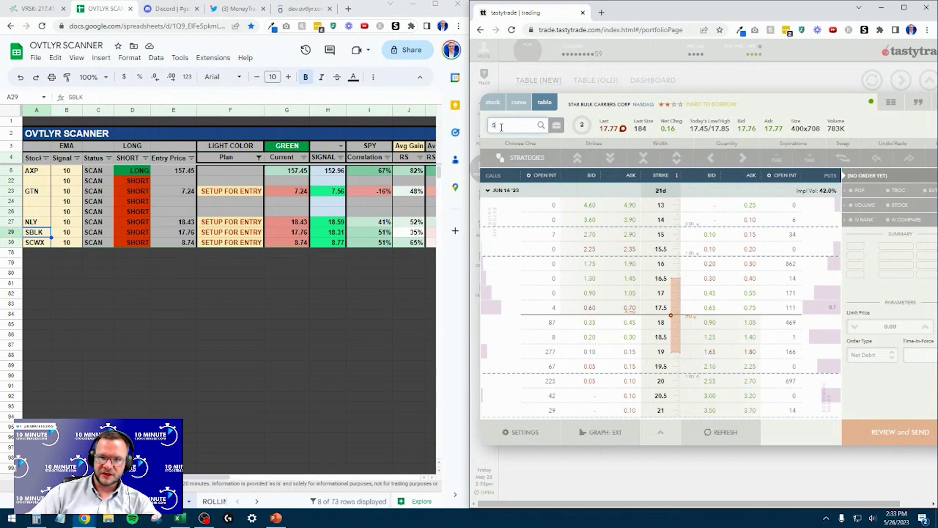
{"action": "type", "text": "X"}
{"action": "key", "text": "Return"}
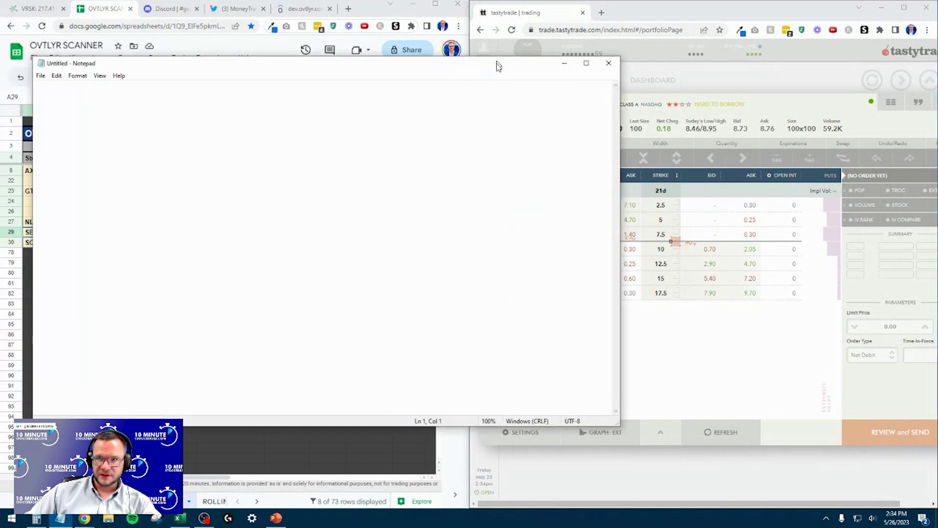
Write 'OVTLYR SCANNER - AUTO POPULATE BASED ON THE 10 EMA AS WELL, $15 STOCK LIMIT' and minimize Notepad
{"action": "left_click_drag", "start_coordinate": [496, 65], "coordinate": [562, 72]}
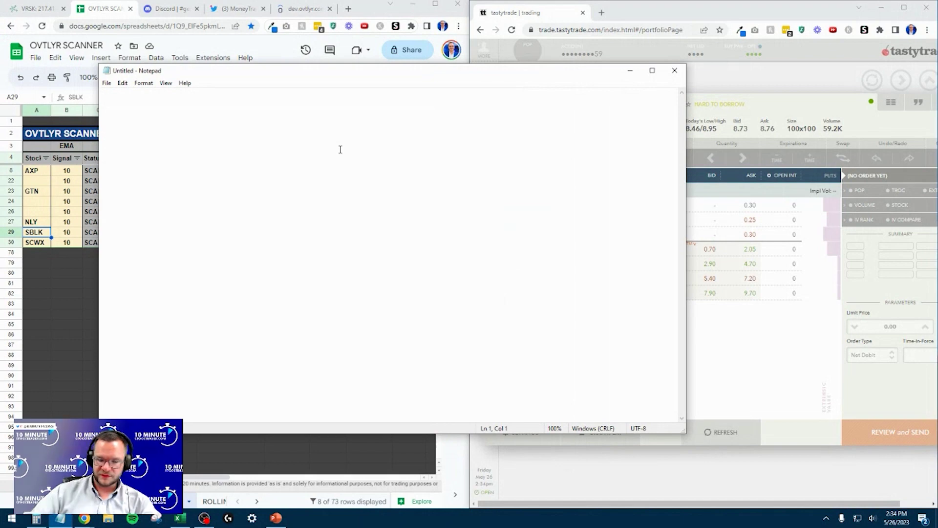
{"action": "type", "text": "OVTLY"}
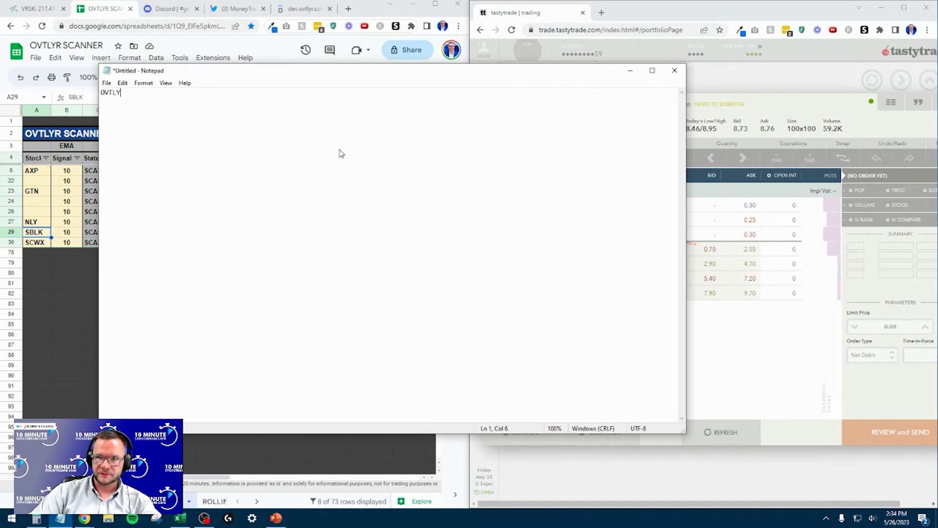
{"action": "type", "text": "R SCANNER - AUTO"}
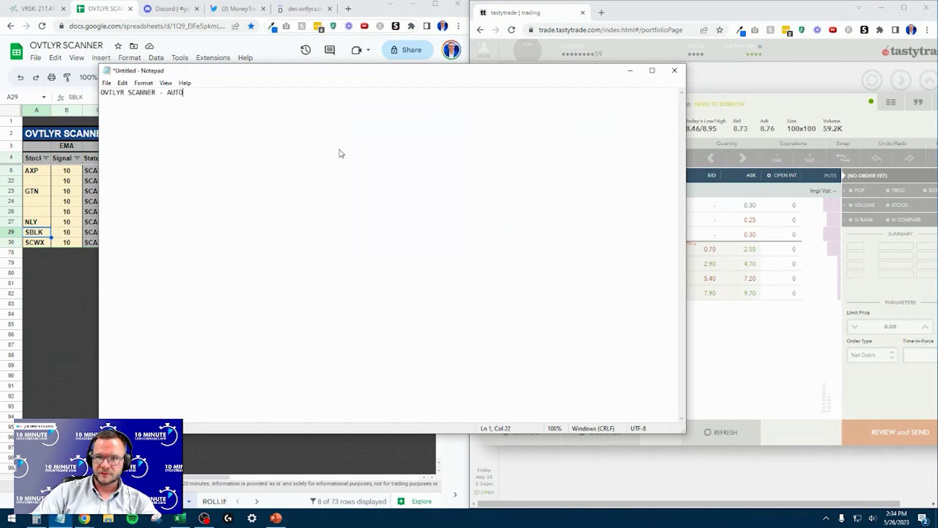
{"action": "type", "text": " POPULATE BASED ON THE 10 EMA AS WELL, $15 STOCK LIMIT"}
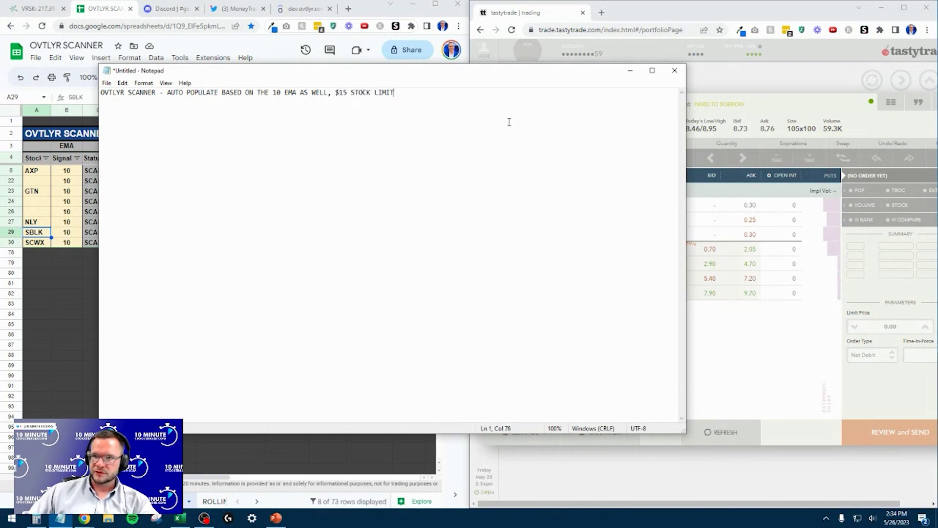
{"action": "left_click", "coordinate": [630, 71]}
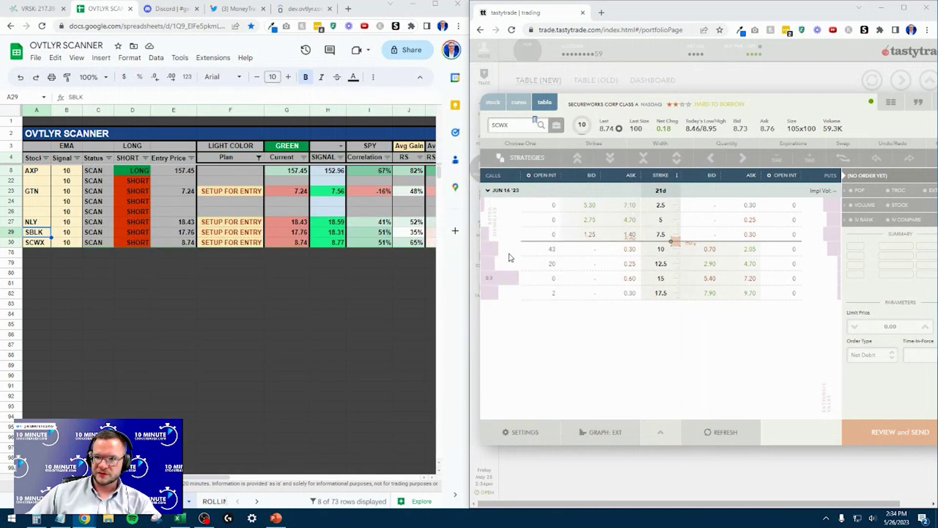
Delete SCWX from the scanner and filter the Plan column to setups
{"action": "left_click", "coordinate": [46, 243]}
{"action": "key", "text": "Delete"}
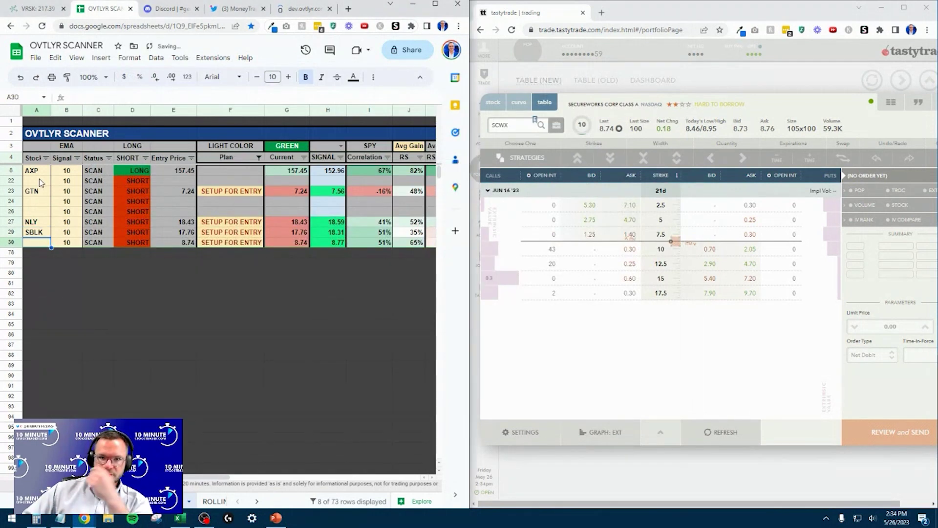
{"action": "left_click", "coordinate": [40, 178]}
{"action": "left_click", "coordinate": [43, 222]}
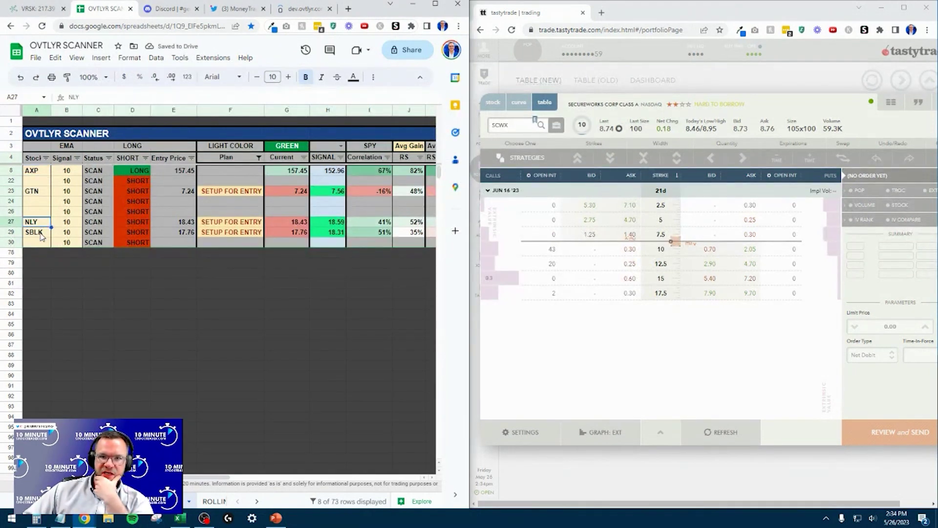
{"action": "left_click", "coordinate": [259, 157]}
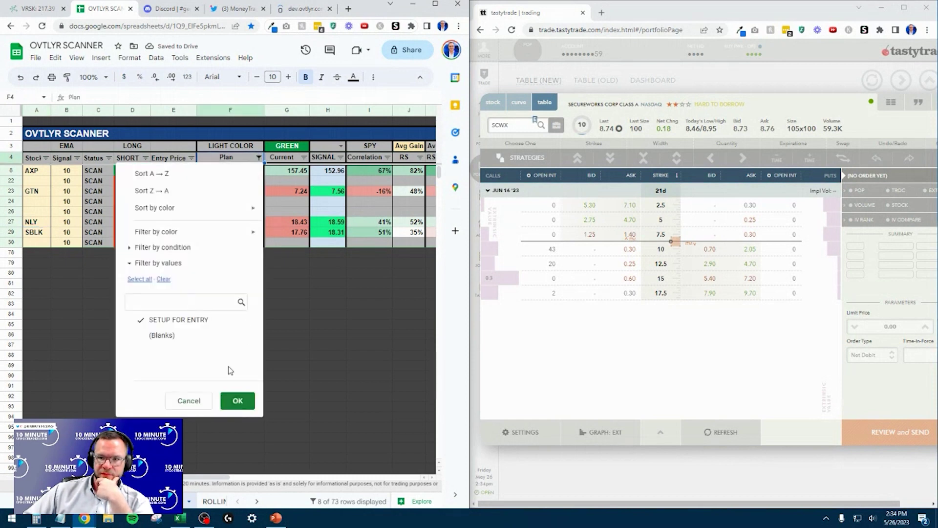
{"action": "left_click", "coordinate": [237, 401]}
Widen the Plan filter to include blank rows alongside setups
{"action": "left_click", "coordinate": [523, 128]}
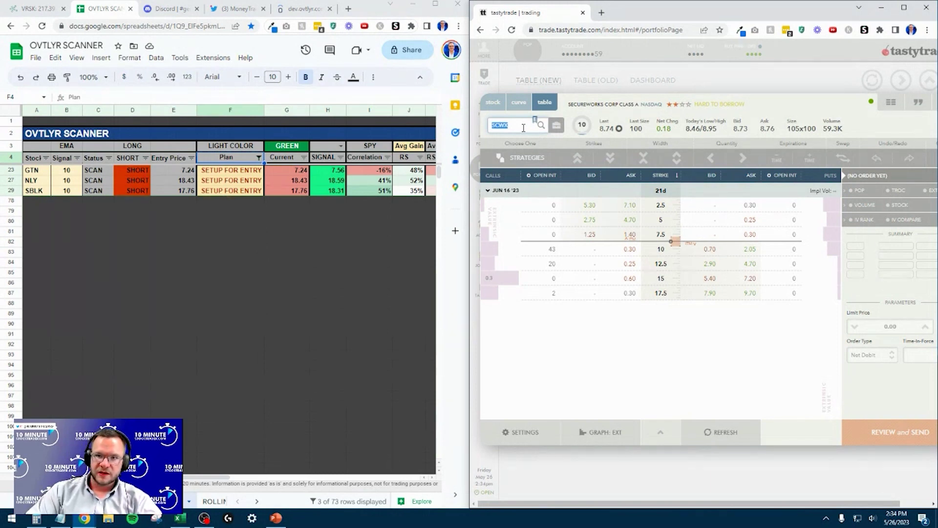
{"action": "left_click", "coordinate": [248, 235]}
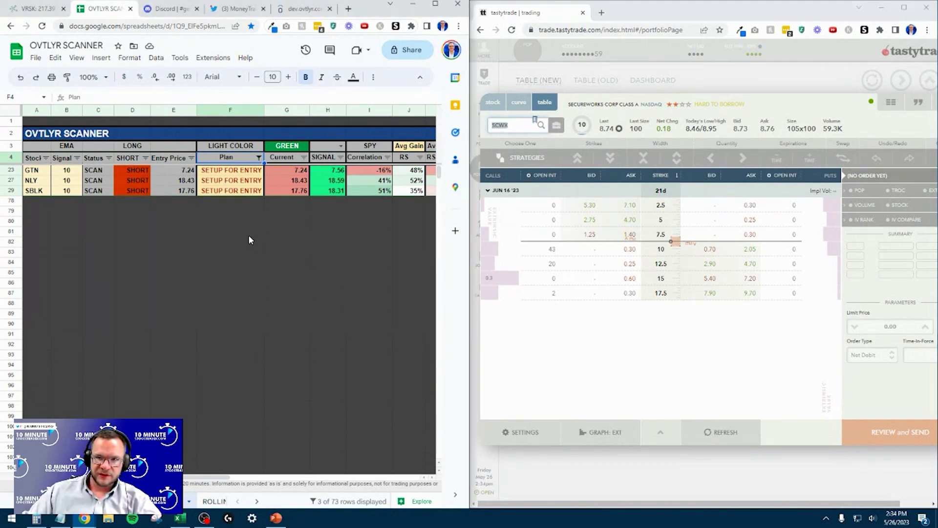
{"action": "left_click", "coordinate": [259, 157]}
{"action": "left_click", "coordinate": [139, 278]}
{"action": "left_click", "coordinate": [236, 400]}
Narrow the Plan filter to show only SETUP FOR ENTRY rows
{"action": "scroll", "coordinate": [109, 225], "scroll_direction": "up", "scroll_amount": 4}
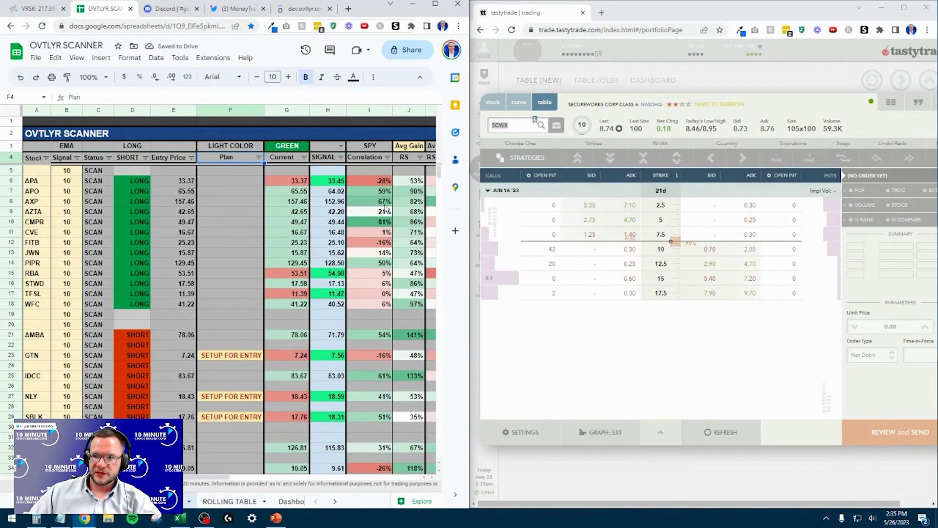
{"action": "scroll", "coordinate": [227, 473], "scroll_direction": "right", "scroll_amount": 3}
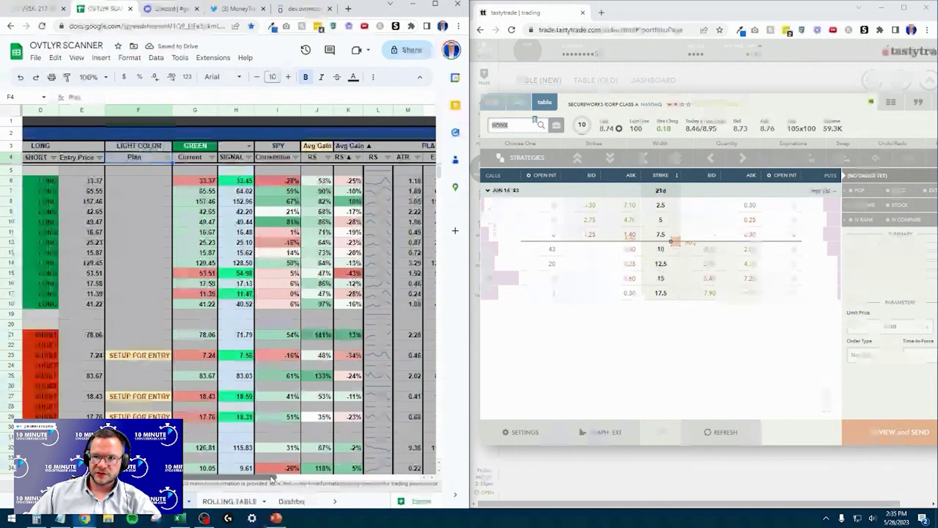
{"action": "scroll", "coordinate": [227, 473], "scroll_direction": "left", "scroll_amount": 3}
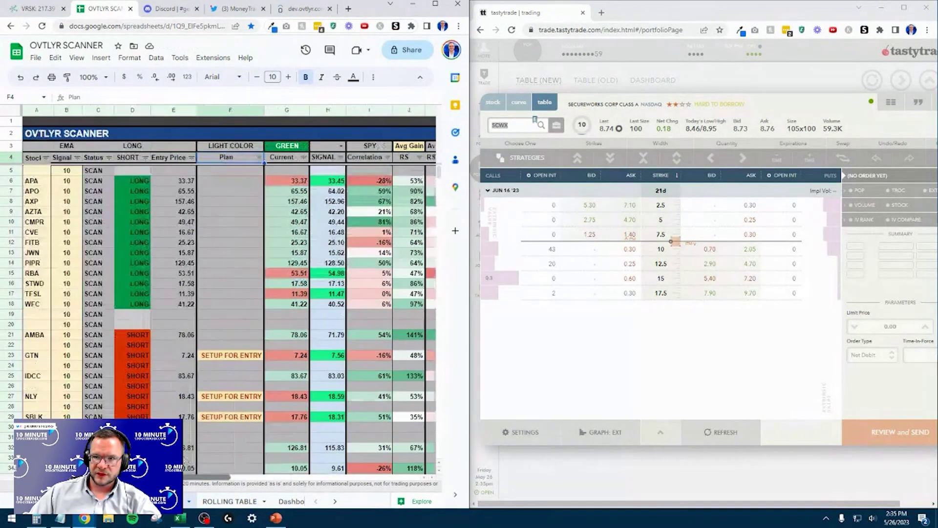
{"action": "left_click", "coordinate": [259, 158]}
{"action": "left_click", "coordinate": [155, 319]}
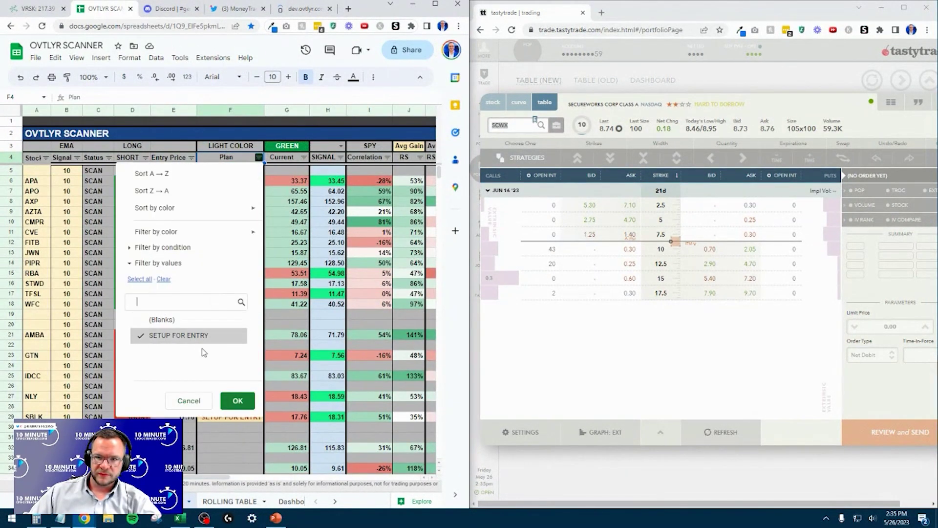
{"action": "left_click", "coordinate": [230, 402]}
Review the GTN, NLY and SBLK rows, load GTN in tastytrade, and bring up Trading Rules
{"action": "left_click", "coordinate": [46, 172]}
{"action": "left_click", "coordinate": [46, 184]}
{"action": "left_click", "coordinate": [44, 190]}
{"action": "left_click", "coordinate": [503, 126]}
{"action": "type", "text": "GTN"}
{"action": "key", "text": "Return"}
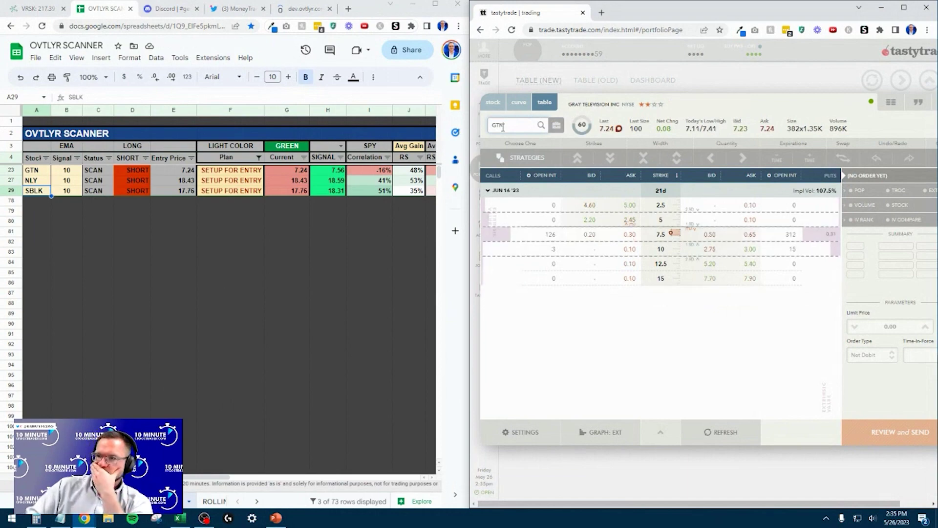
{"action": "left_click", "coordinate": [276, 517]}
{"action": "scroll", "coordinate": [28, 338], "scroll_direction": "down", "scroll_amount": 10}
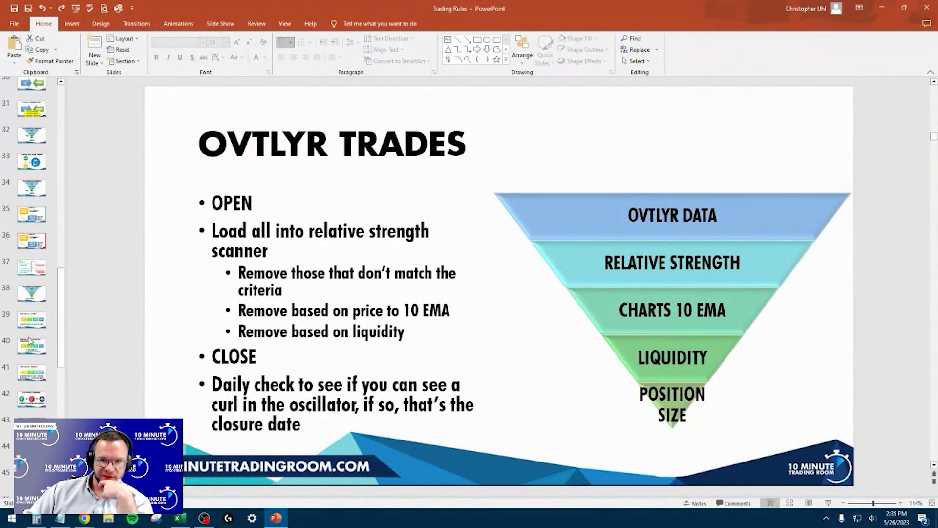
Go to the LIQUIDITY slide, highlight its option-chain criteria, and minimize PowerPoint
{"action": "left_click", "coordinate": [31, 240]}
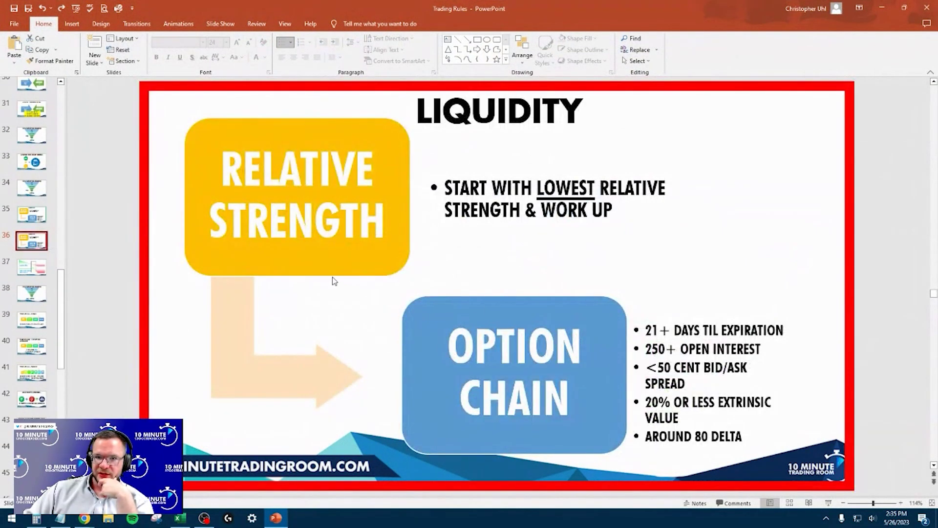
{"action": "left_click_drag", "start_coordinate": [647, 349], "coordinate": [681, 420]}
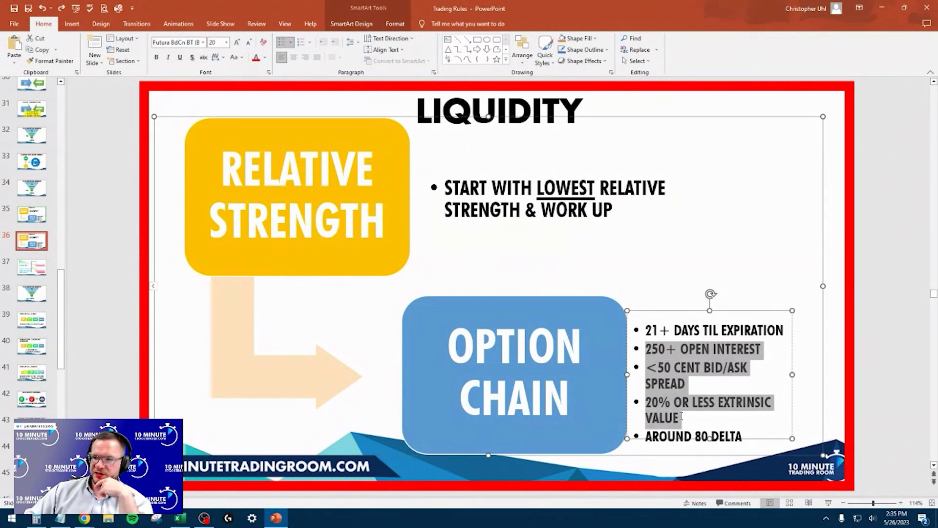
{"action": "left_click", "coordinate": [880, 5]}
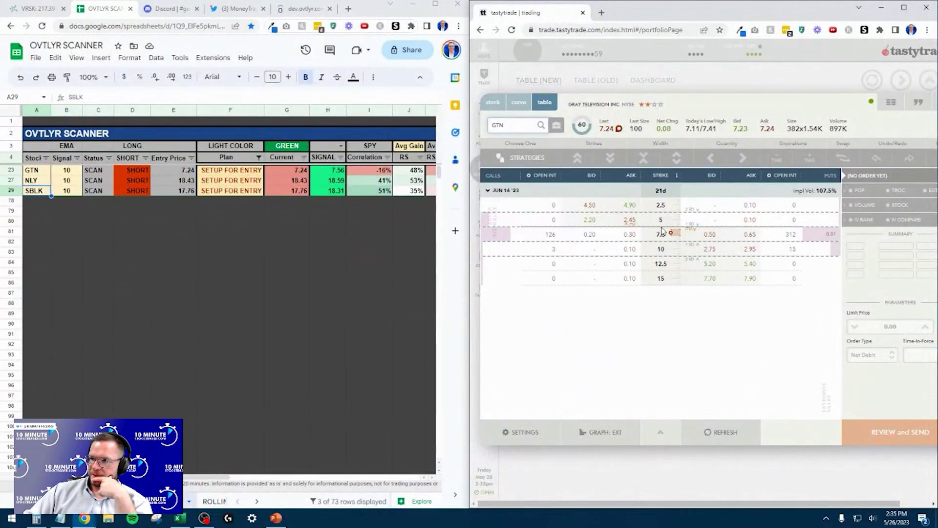
Stage a GTN 7.5 put buy and show extrinsic value in the chain columns
{"action": "left_click", "coordinate": [750, 237]}
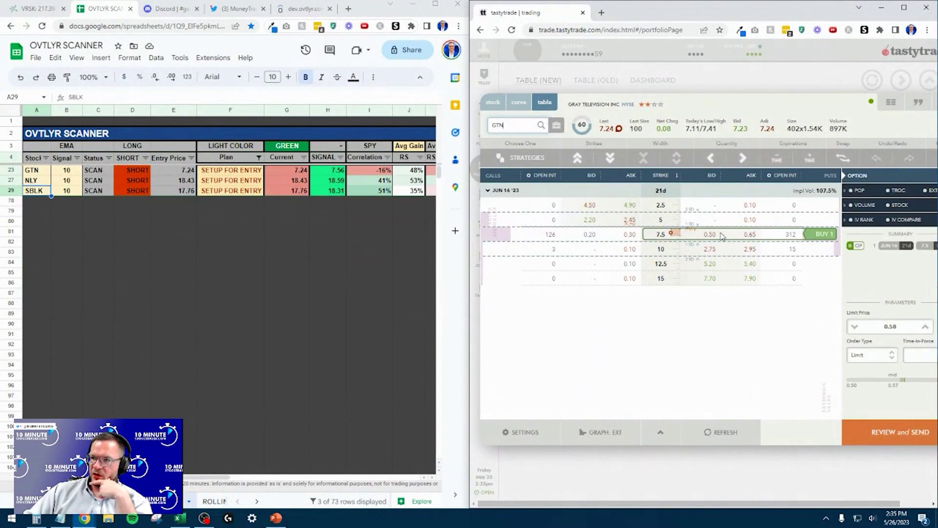
{"action": "left_click", "coordinate": [787, 176]}
{"action": "left_click", "coordinate": [792, 339]}
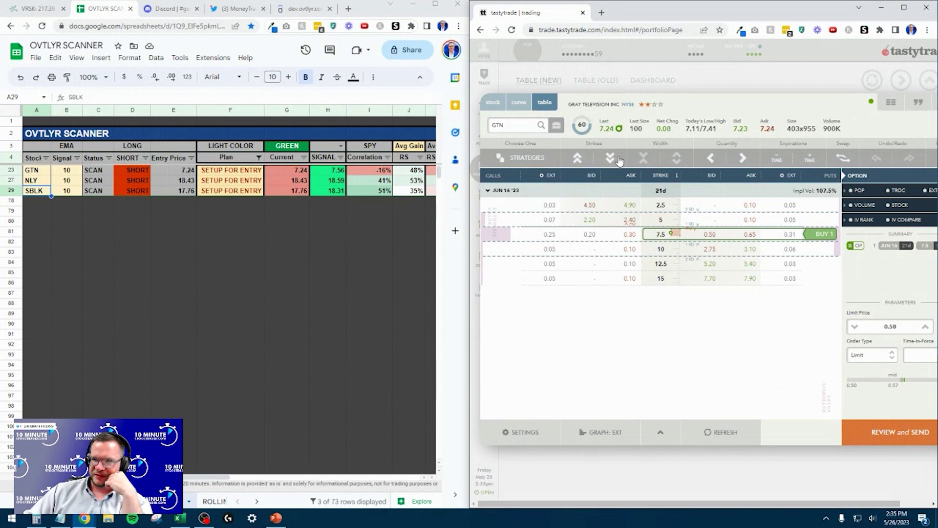
Delete GTN from the scanner and load the NLY option chain
{"action": "left_click", "coordinate": [44, 170]}
{"action": "key", "text": "Delete"}
{"action": "left_click", "coordinate": [501, 124]}
{"action": "type", "text": "NL"}
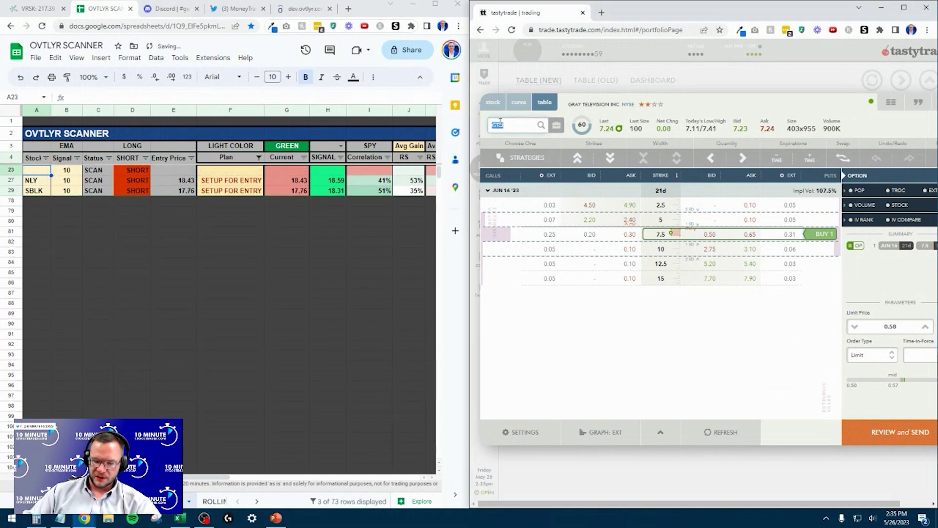
{"action": "type", "text": "Y"}
{"action": "key", "text": "Return"}
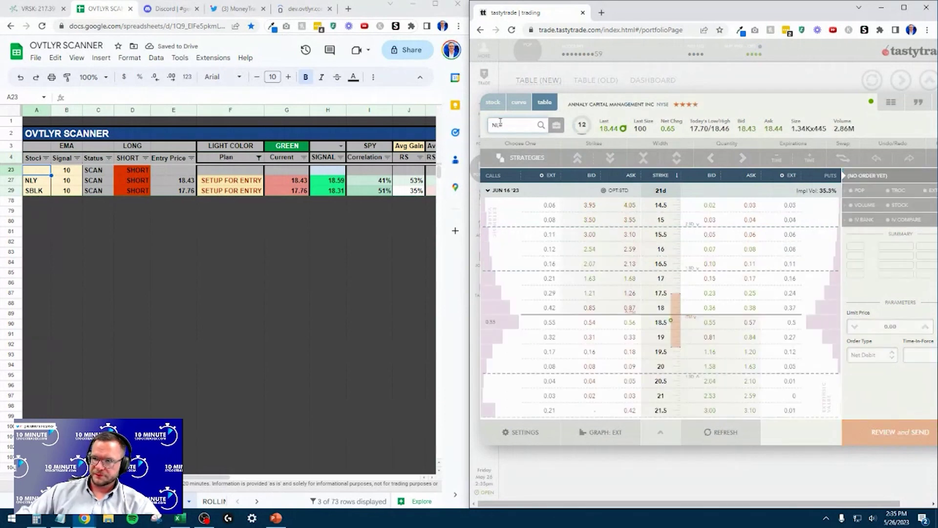
Check open interest and add NLY 19 and 20 put buys, then return to extrinsic value
{"action": "left_click", "coordinate": [787, 175]}
{"action": "left_click", "coordinate": [785, 248]}
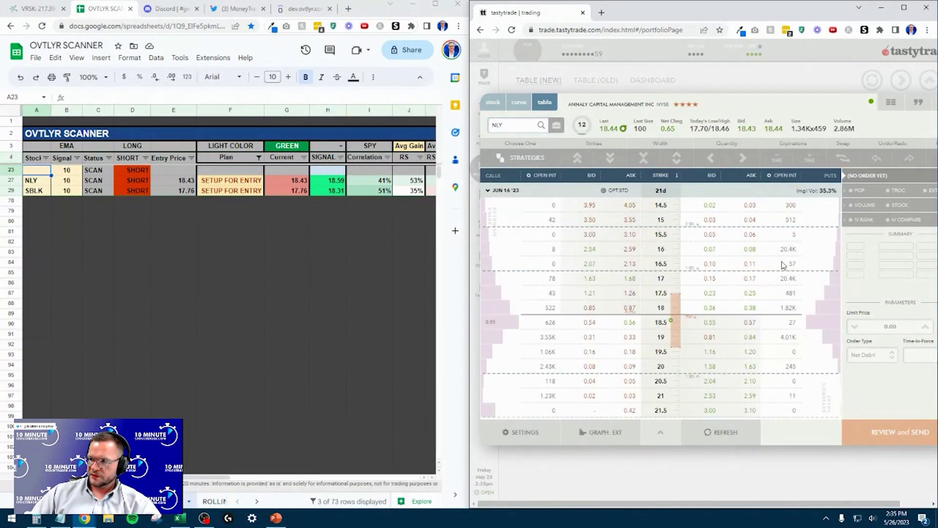
{"action": "left_click", "coordinate": [750, 337]}
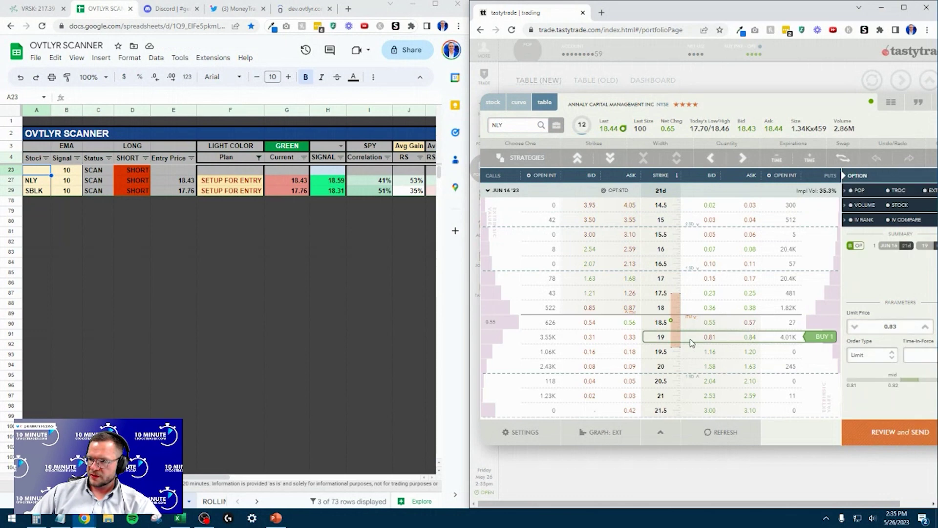
{"action": "left_click", "coordinate": [751, 367]}
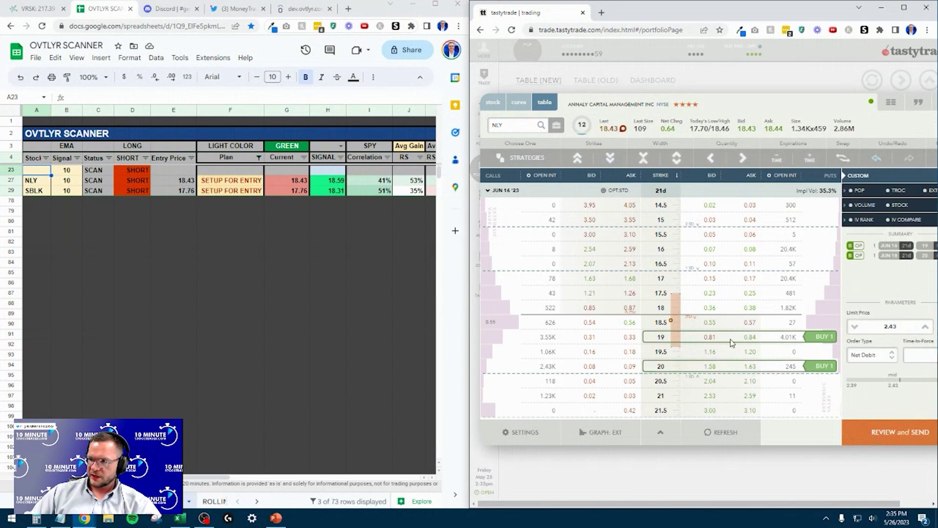
{"action": "left_click", "coordinate": [790, 179]}
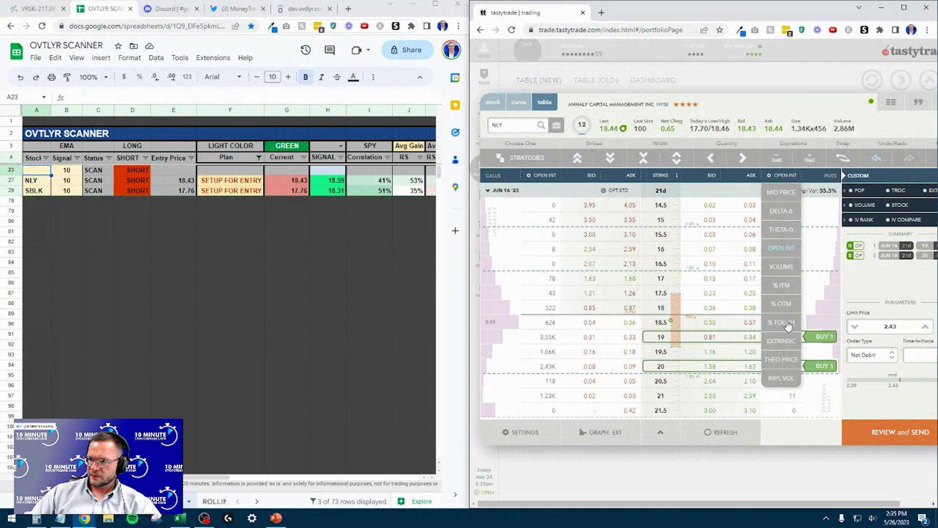
{"action": "left_click", "coordinate": [787, 327]}
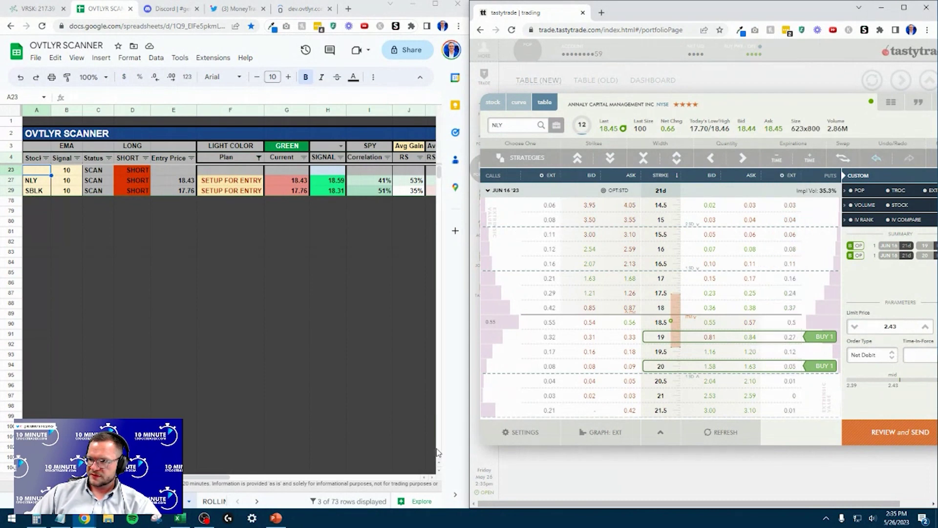
Calculate 27 divided by 84 in the calculator
{"action": "left_click", "coordinate": [36, 518]}
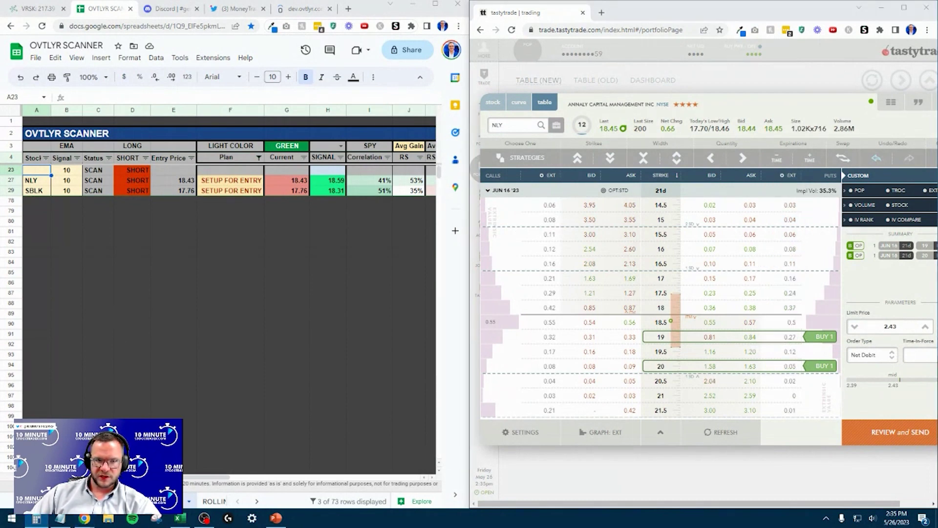
{"action": "left_click_drag", "start_coordinate": [477, 176], "coordinate": [469, 170]}
{"action": "type", "text": "27"}
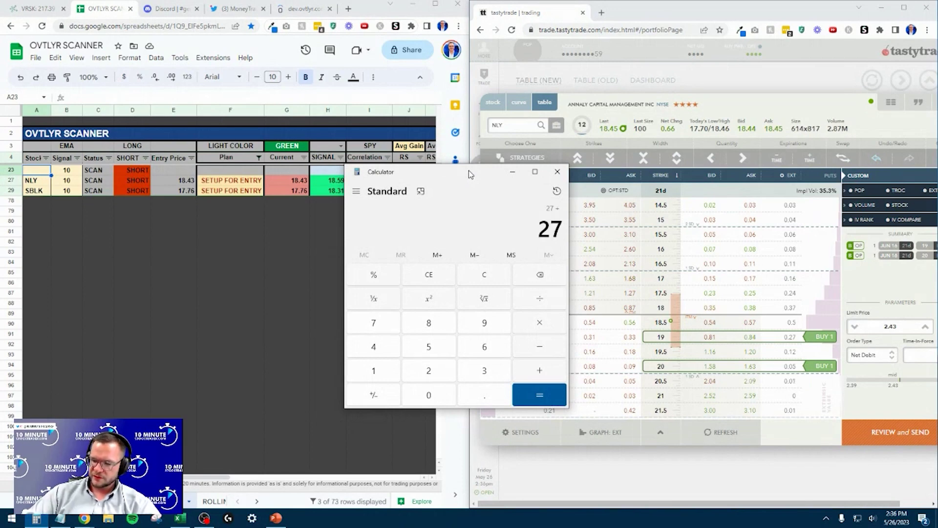
{"action": "type", "text": "/84"}
{"action": "key", "text": "Return"}
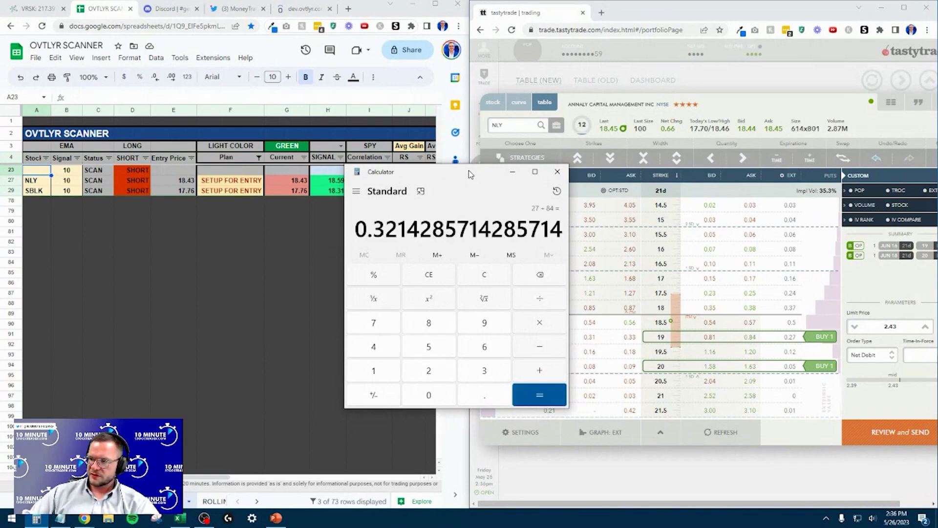
{"action": "left_click", "coordinate": [557, 172]}
Replace the order with one June 16 $20 NLY put buy at 1.61, showing open interest
{"action": "scroll", "coordinate": [870, 259], "scroll_direction": "right", "scroll_amount": 1}
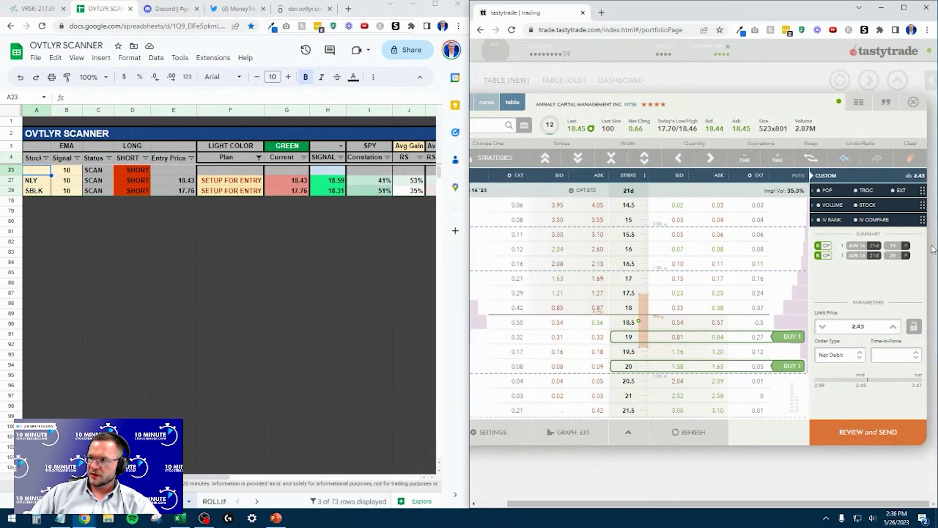
{"action": "left_click", "coordinate": [912, 159]}
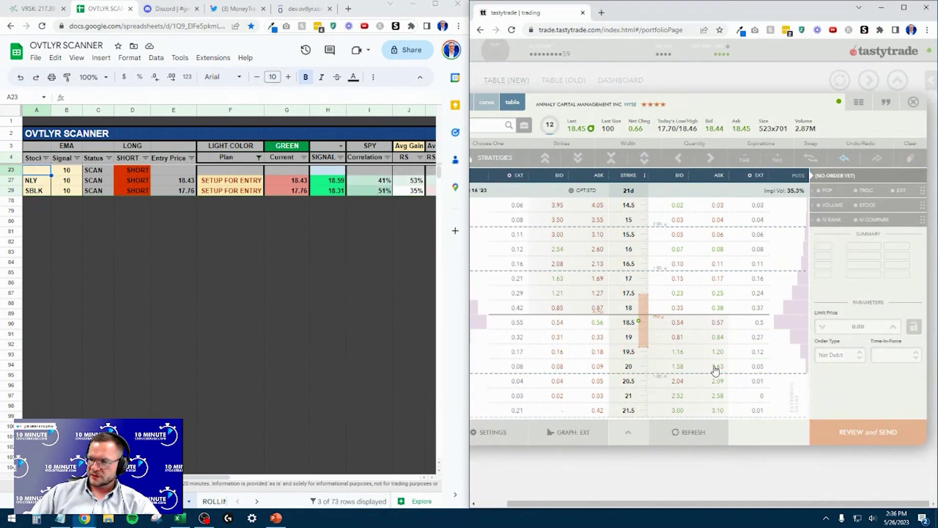
{"action": "left_click", "coordinate": [715, 368]}
{"action": "left_click", "coordinate": [756, 181]}
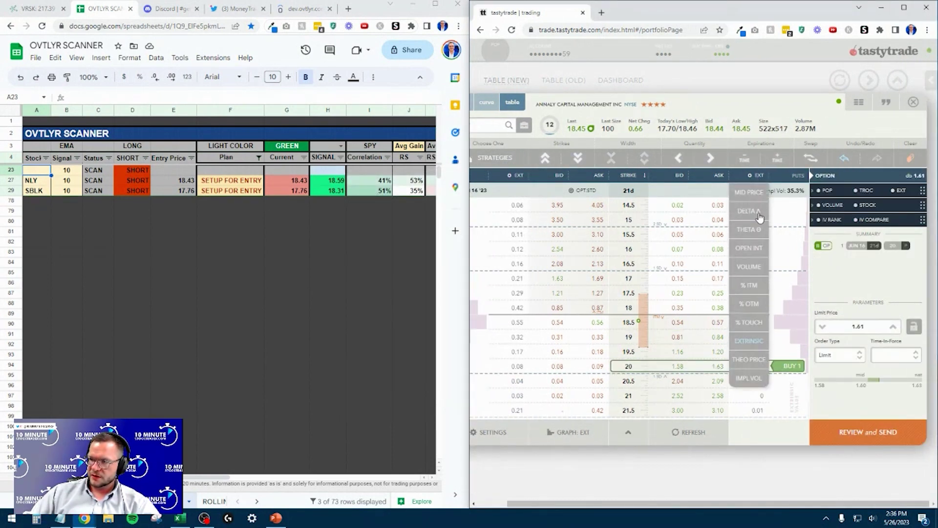
{"action": "left_click", "coordinate": [753, 255]}
{"action": "scroll", "coordinate": [694, 506], "scroll_direction": "left", "scroll_amount": 1}
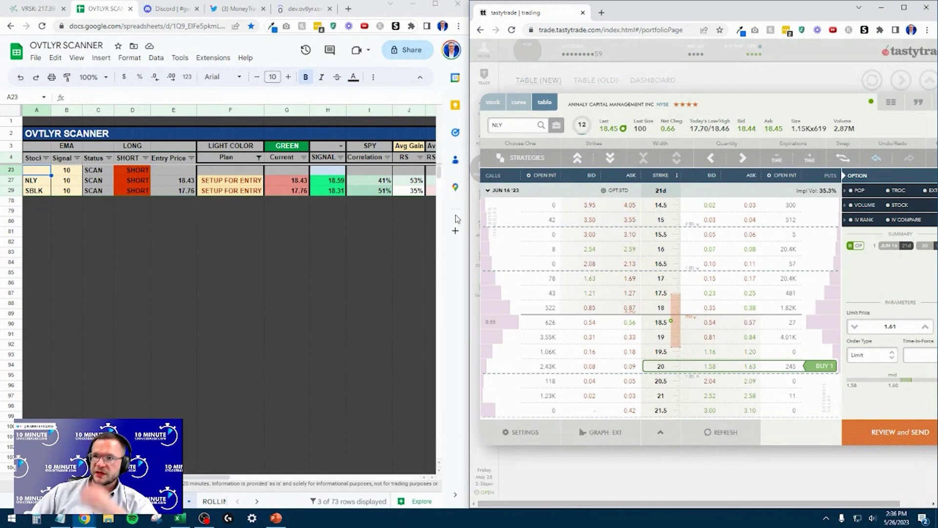
{"action": "left_click", "coordinate": [30, 8]}
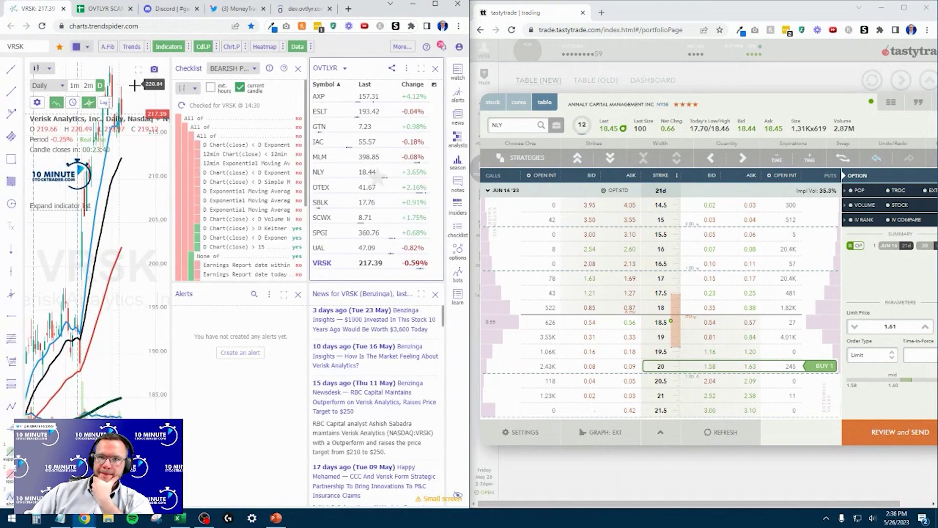
Chart NLY from the OVTLYR watchlist and give it a blue colour tag
{"action": "left_click", "coordinate": [435, 4]}
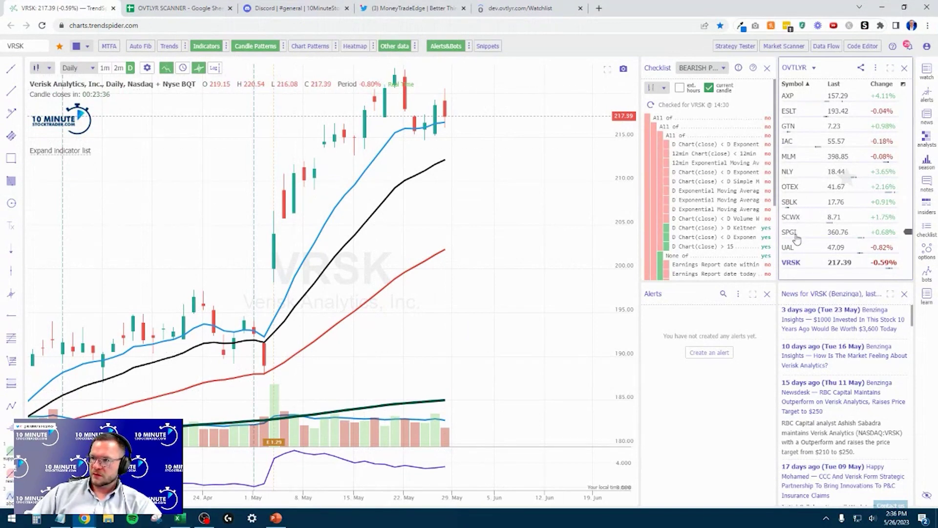
{"action": "left_click", "coordinate": [862, 176]}
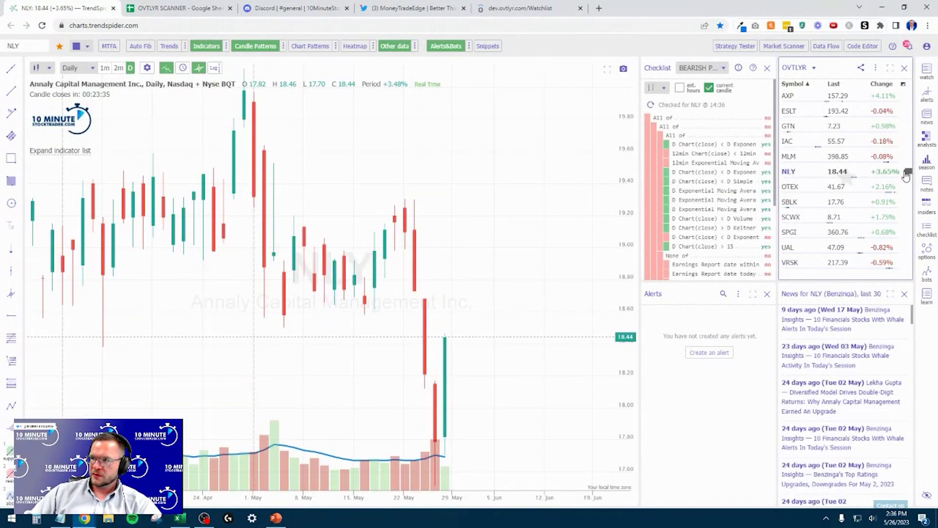
{"action": "left_click", "coordinate": [908, 171]}
{"action": "left_click", "coordinate": [822, 251]}
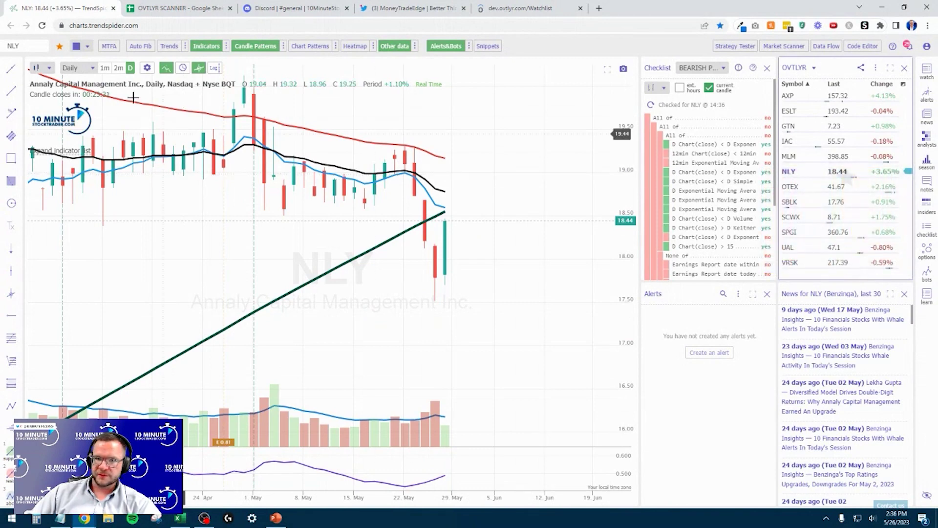
Add NLY to the Benzinga watch list and restore the side-by-side layout
{"action": "left_click", "coordinate": [59, 46]}
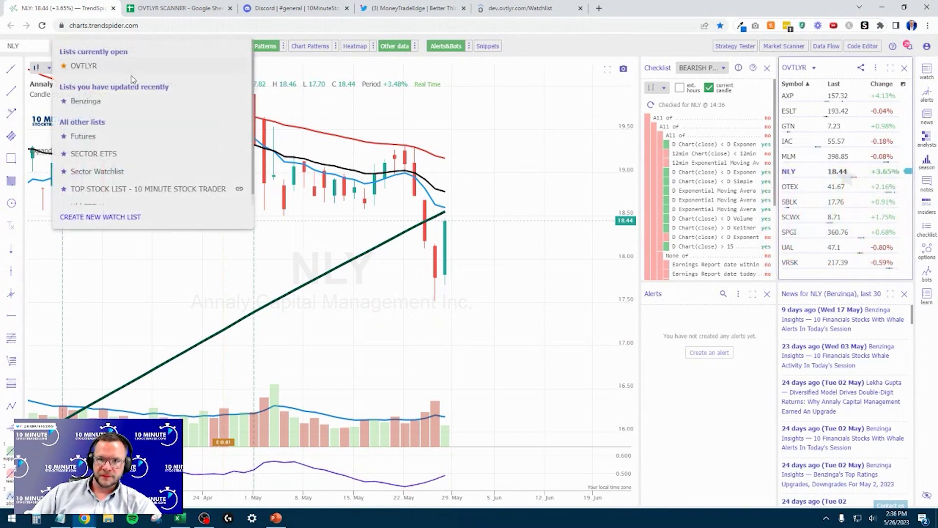
{"action": "left_click", "coordinate": [114, 100]}
{"action": "left_click", "coordinate": [542, 169]}
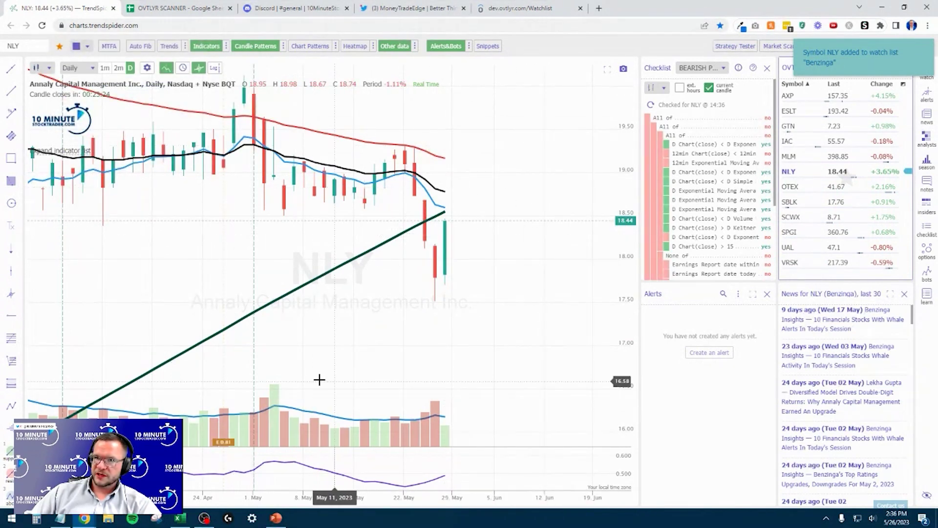
{"action": "key", "text": "super+Down"}
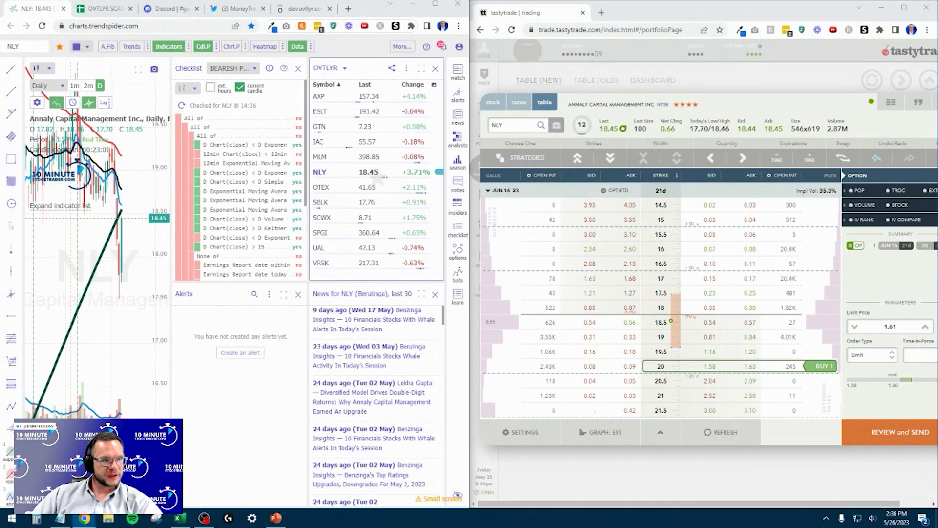
{"action": "left_click", "coordinate": [110, 8]}
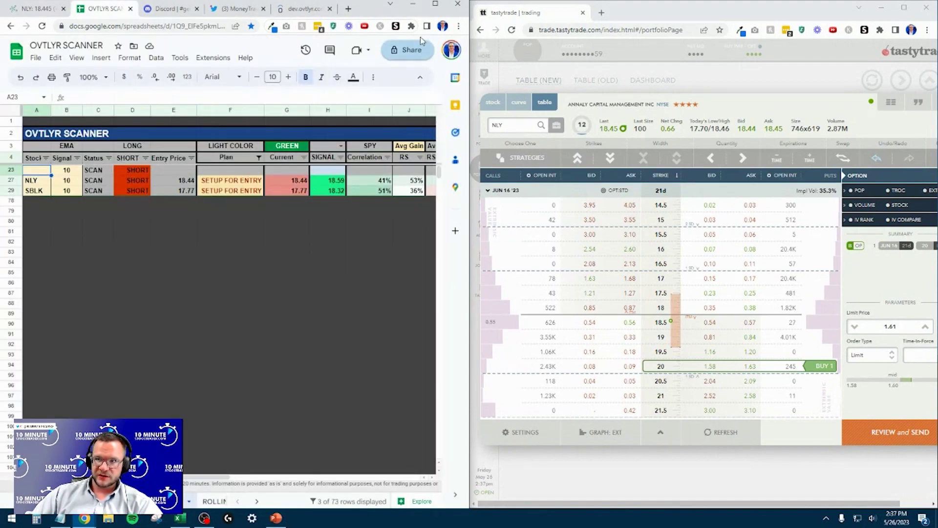
Review the NLY and SBLK scanner rows A27:R29 with the sheet full screen
{"action": "left_click", "coordinate": [435, 4]}
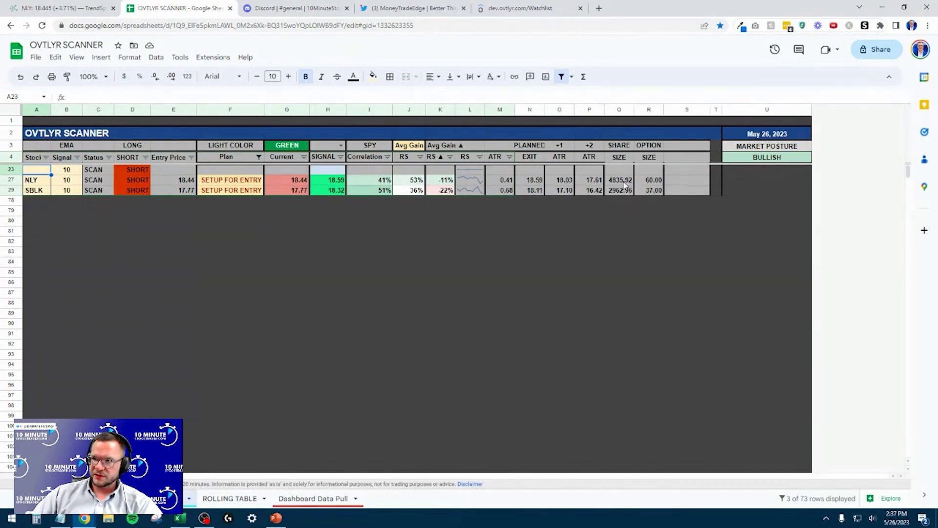
{"action": "left_click_drag", "start_coordinate": [661, 184], "coordinate": [37, 190]}
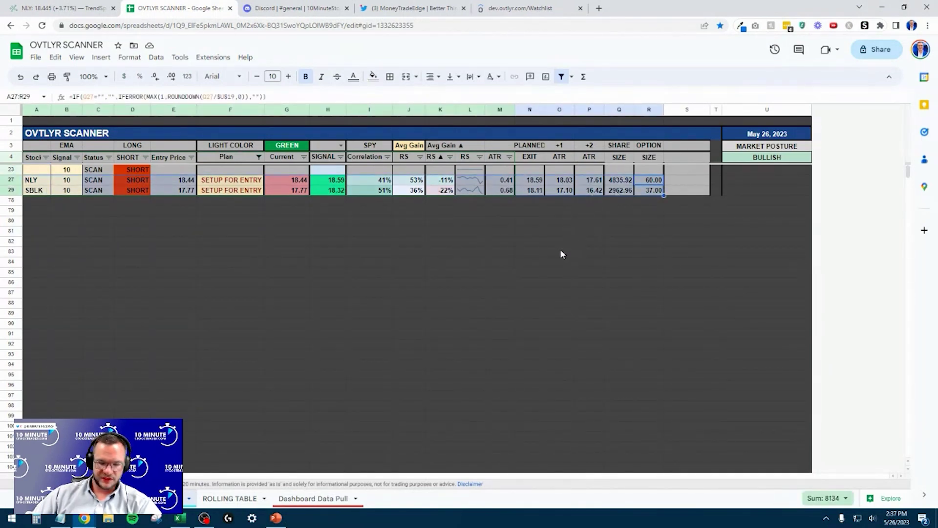
{"action": "key", "text": "super+Down"}
{"action": "left_click", "coordinate": [230, 304]}
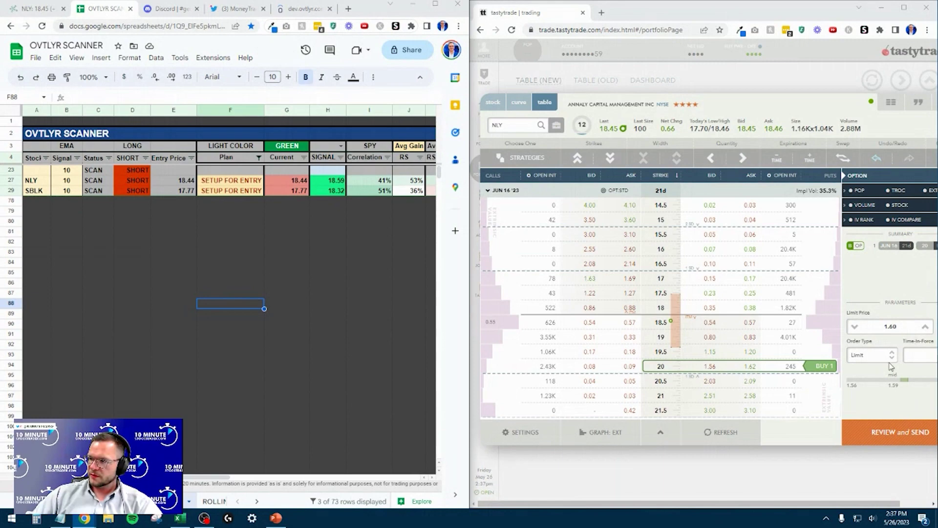
Merge tastytrade into the main browser window and open Discord's #trade-updates channel
{"action": "left_click_drag", "start_coordinate": [531, 19], "coordinate": [303, 9]}
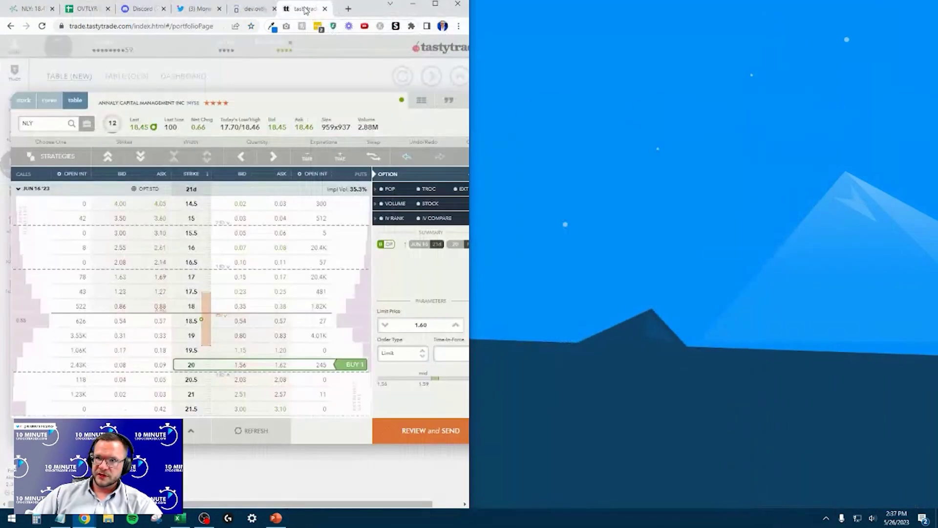
{"action": "key", "text": "super+Up"}
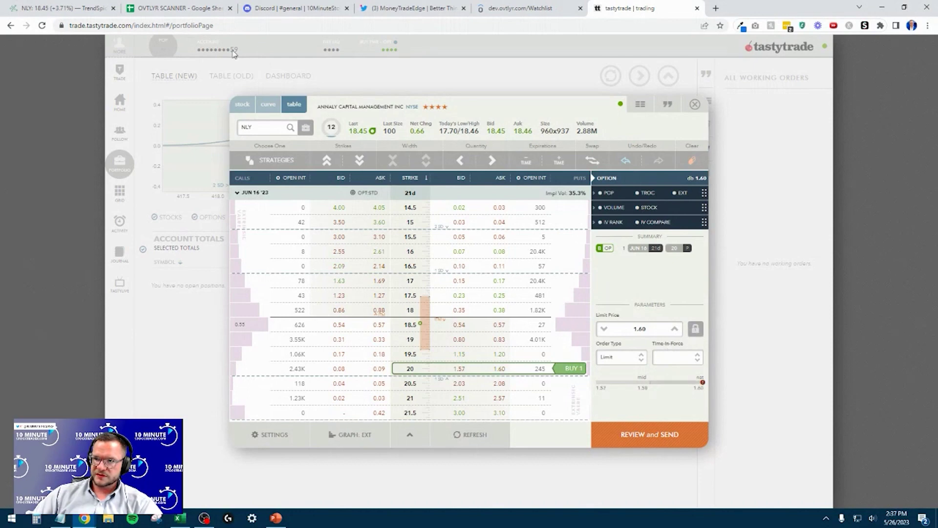
{"action": "left_click", "coordinate": [294, 8]}
{"action": "left_click", "coordinate": [80, 125]}
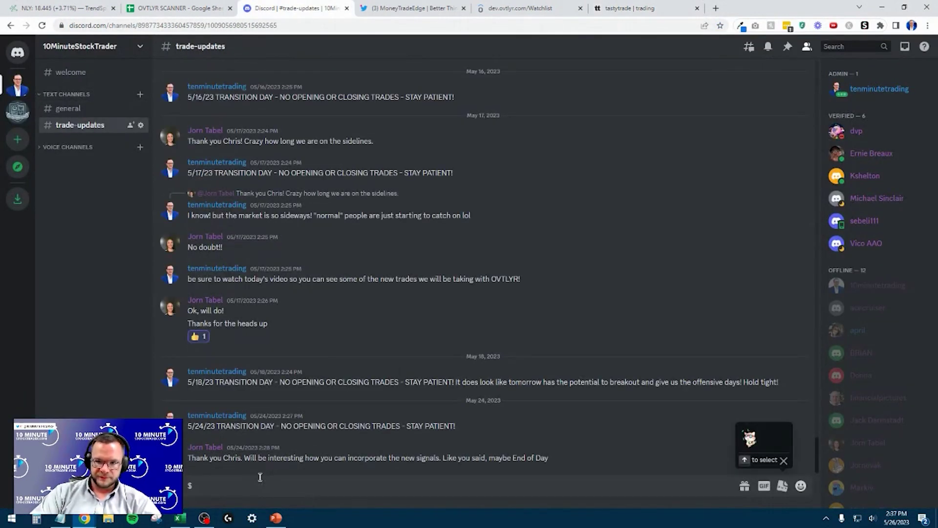
Post '5/26/23 TRADE #1 BOUGHT $NLY 6/16/23 $20 PUTS FOR $1.60 WHEN TRADING AT $18.45' in #trade-updates
{"action": "type", "text": "5/2"}
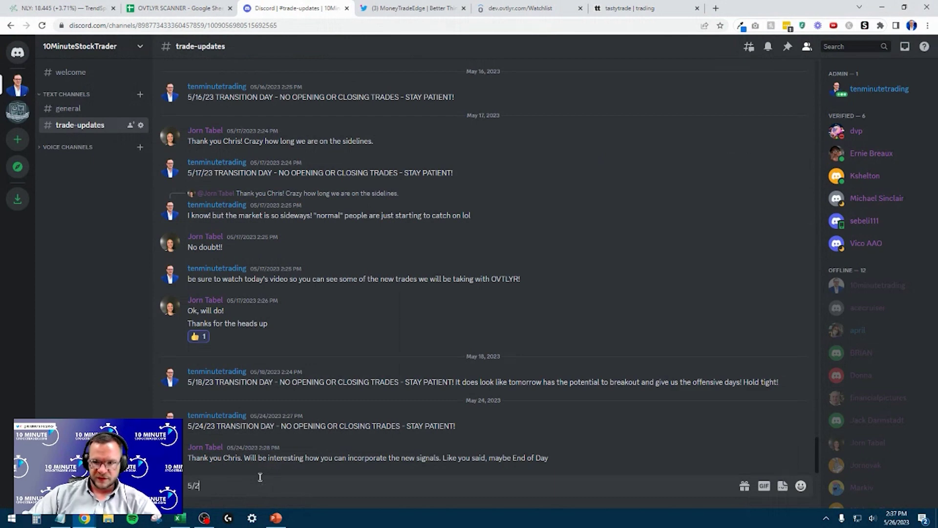
{"action": "type", "text": "6/23 TRADE #1 $"}
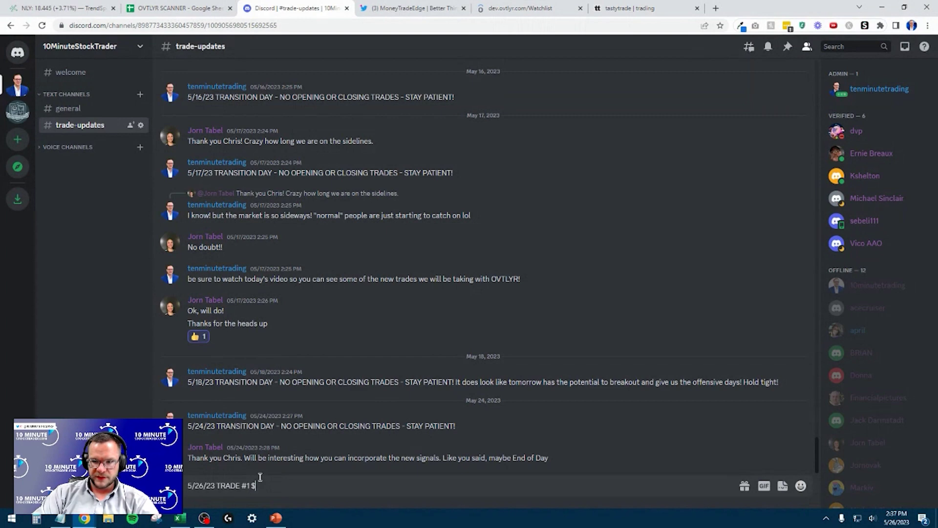
{"action": "type", "text": "NLY 6/16/23 $20 PUTS FOR"}
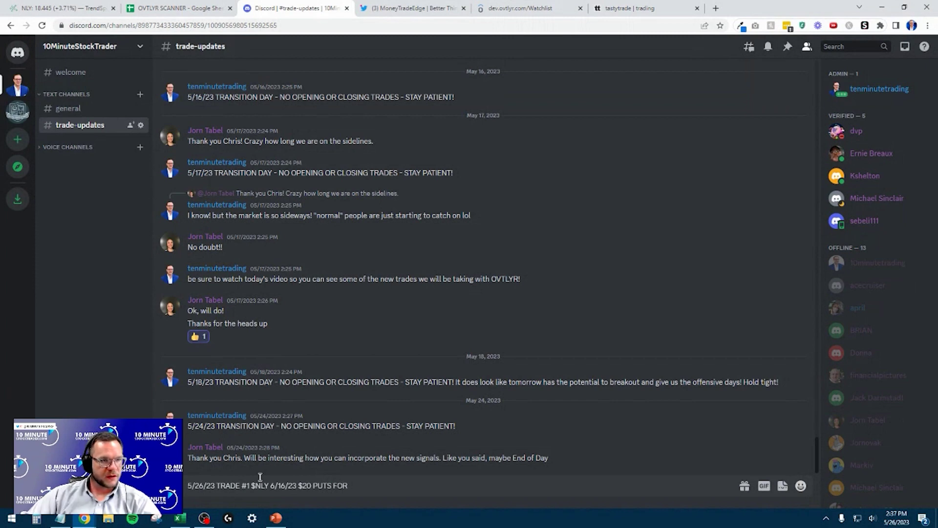
{"action": "type", "text": "HEN TRADING AT $18.45"}
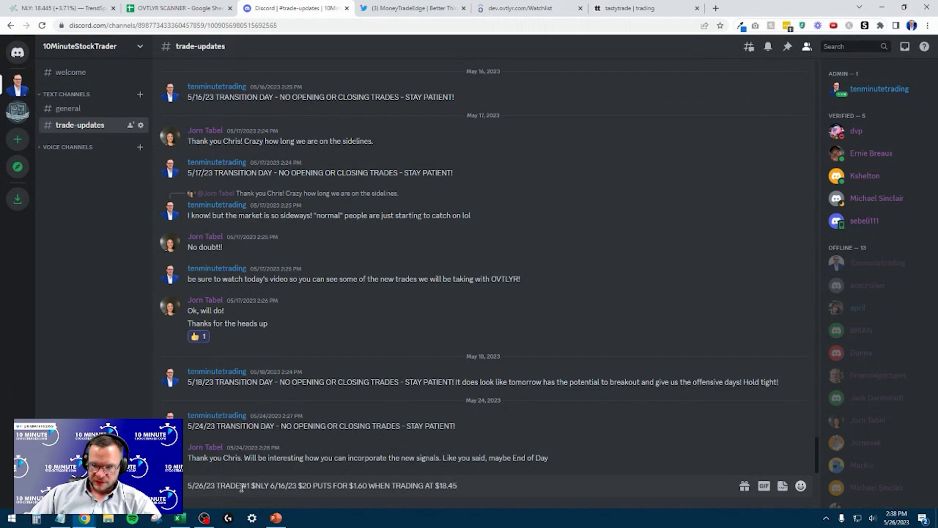
{"action": "type", "text": "BOUGHT"}
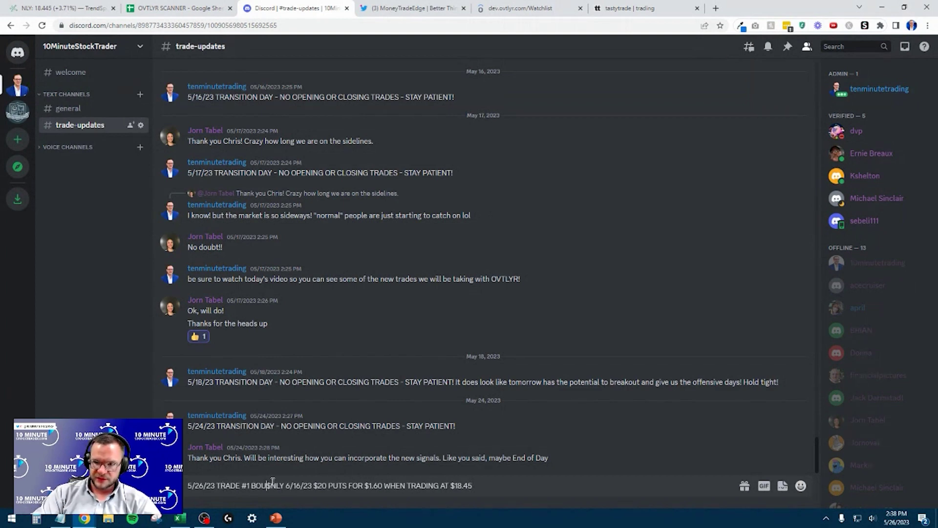
{"action": "key", "text": "Return"}
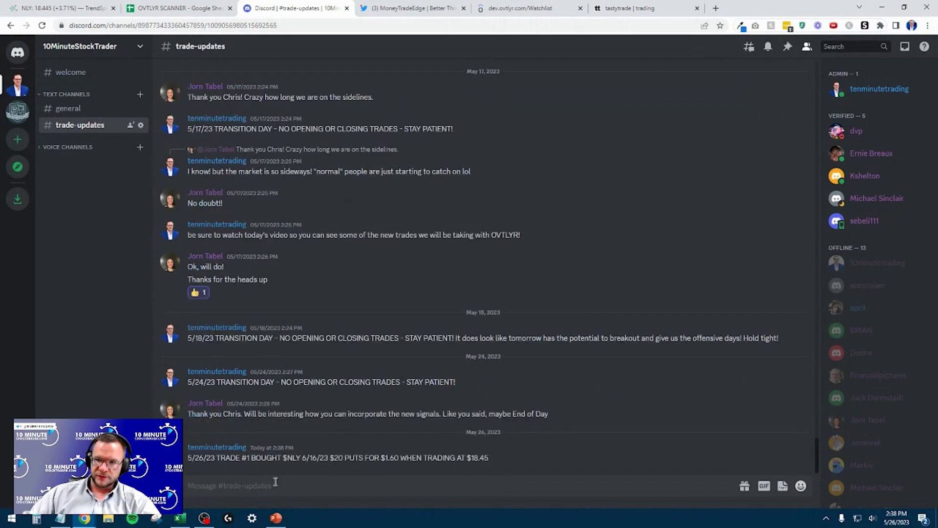
{"action": "left_click", "coordinate": [61, 8]}
Mark today's NLY candle with a vertical line and add a teal 18.45 OPENING price line
{"action": "left_click", "coordinate": [11, 270]}
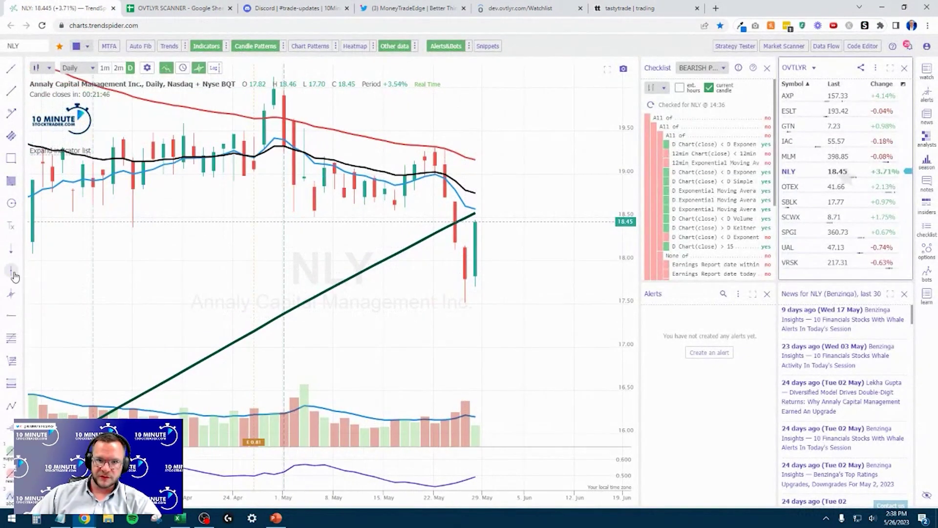
{"action": "left_click", "coordinate": [473, 232]}
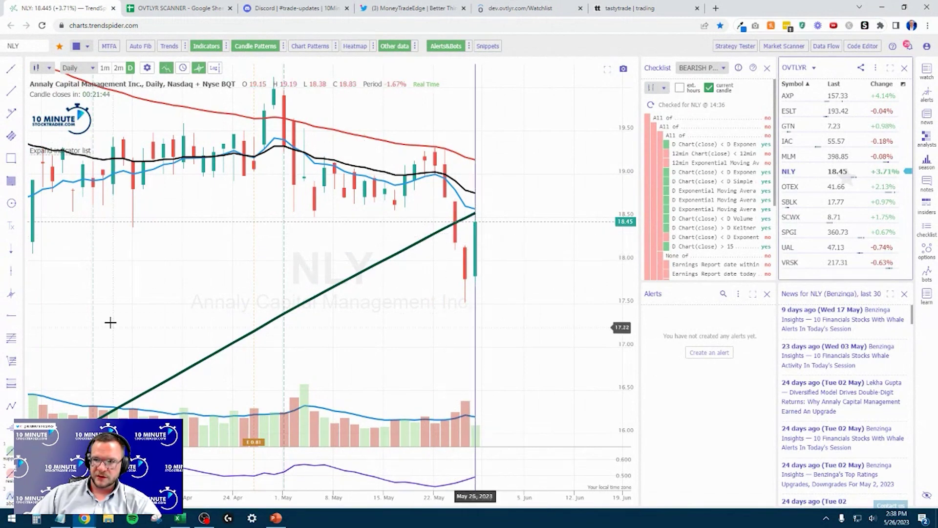
{"action": "left_click", "coordinate": [11, 315]}
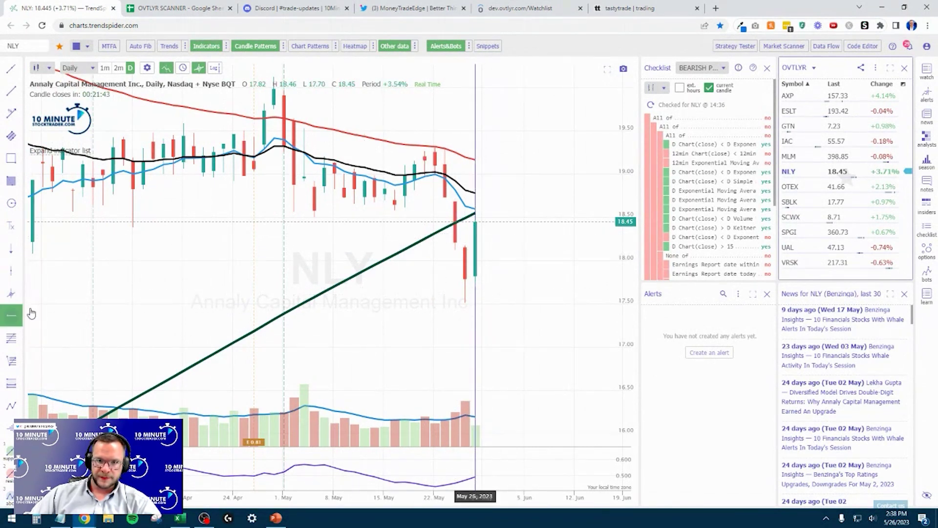
{"action": "left_click", "coordinate": [476, 223]}
{"action": "double_click", "coordinate": [521, 223]}
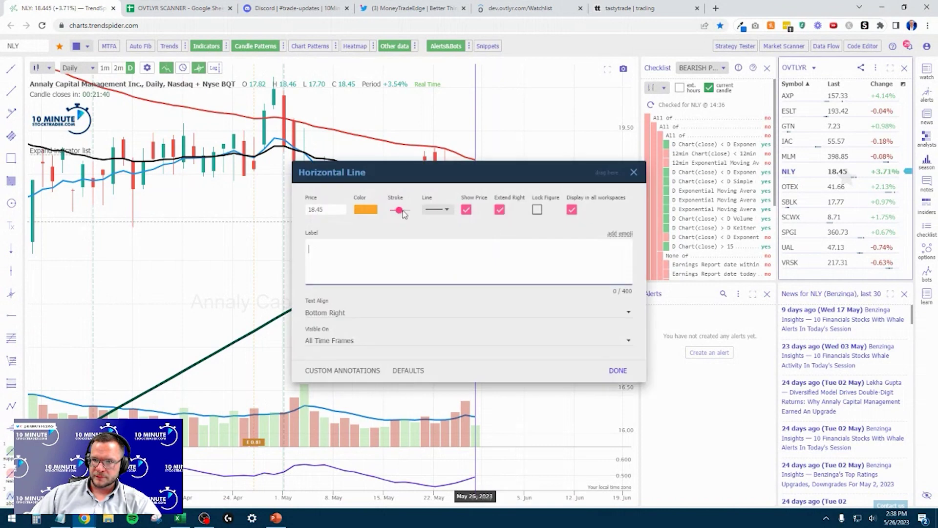
{"action": "left_click", "coordinate": [369, 211]}
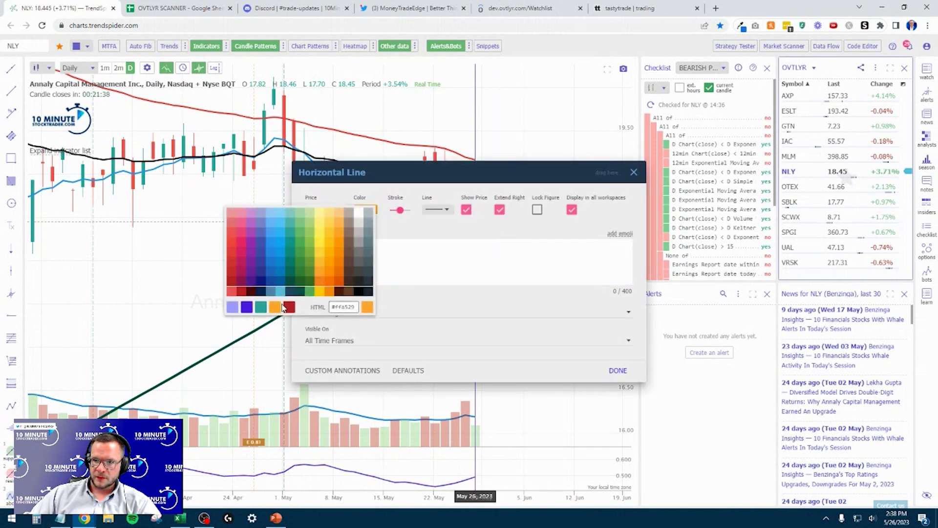
{"action": "left_click", "coordinate": [256, 309]}
{"action": "left_click", "coordinate": [409, 263]}
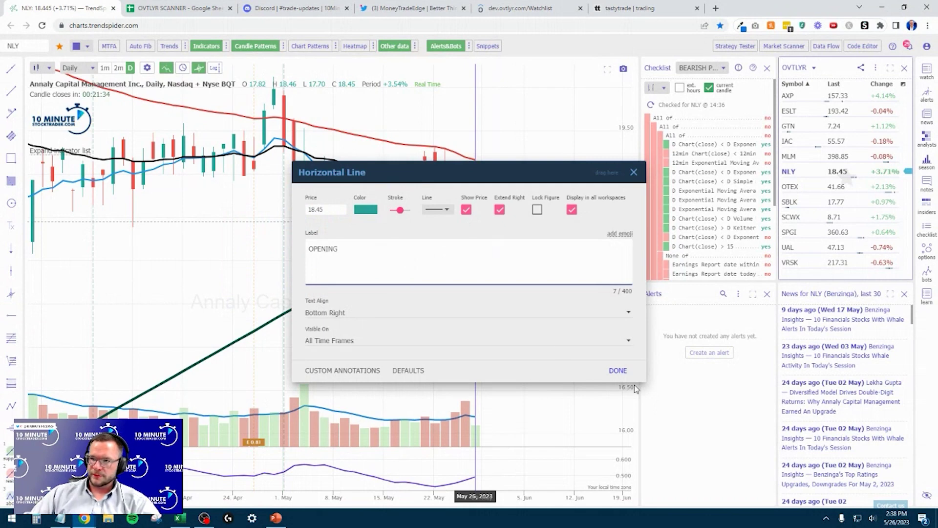
{"action": "left_click", "coordinate": [618, 370]}
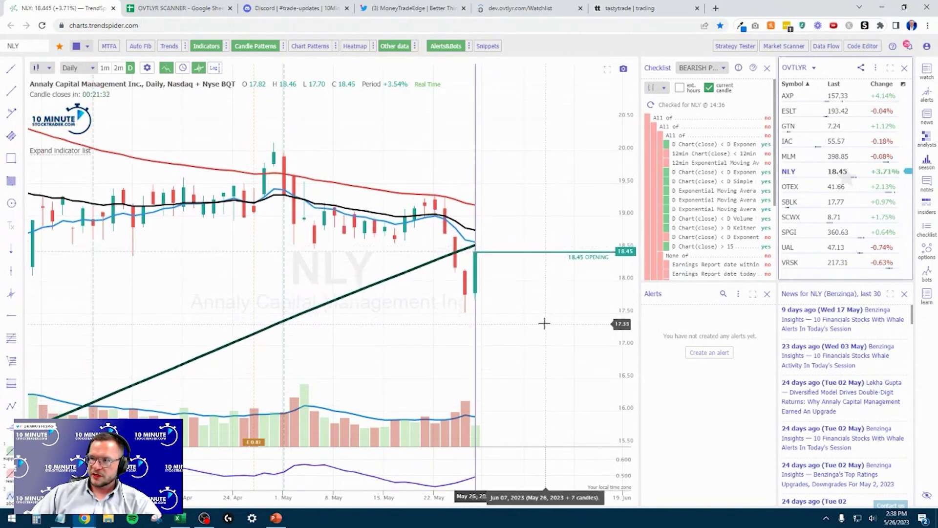
Highlight the NLY and SBLK rows in the OVTLYR SCANNER sheet, then load the SBLK chart
{"action": "left_click", "coordinate": [173, 8]}
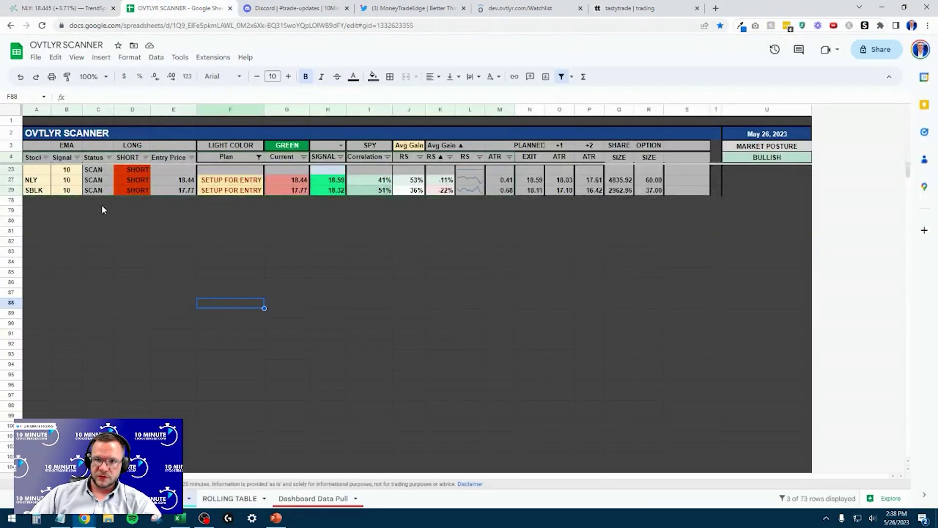
{"action": "left_click", "coordinate": [37, 180]}
{"action": "left_click", "coordinate": [38, 191]}
{"action": "left_click", "coordinate": [67, 8]}
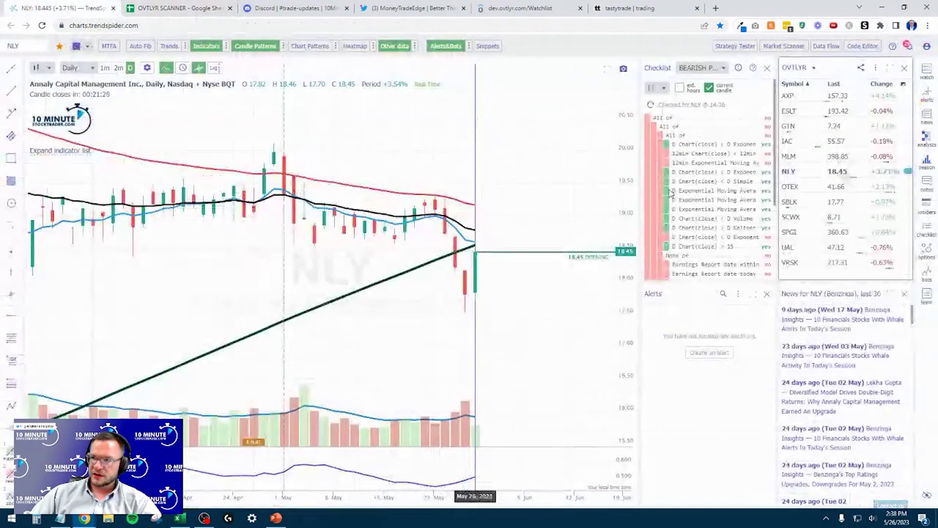
{"action": "left_click", "coordinate": [821, 201]}
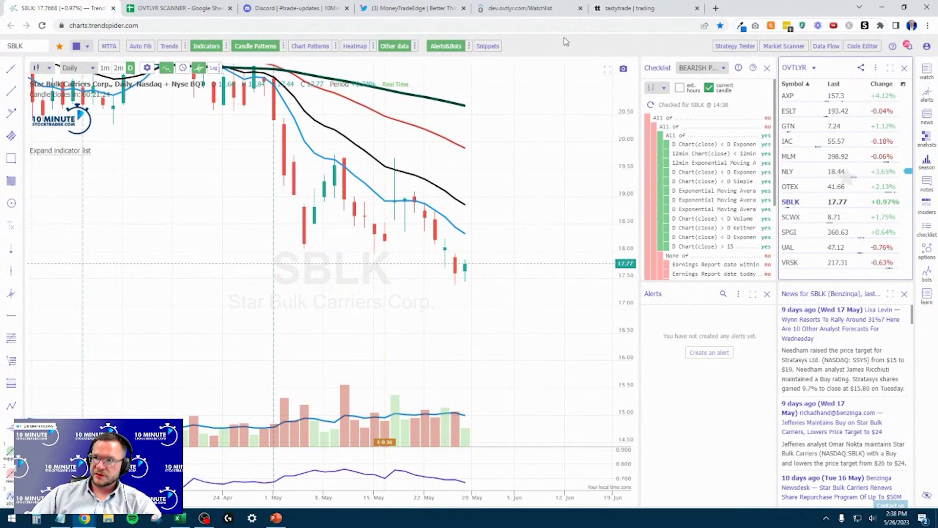
{"action": "left_click", "coordinate": [521, 8]}
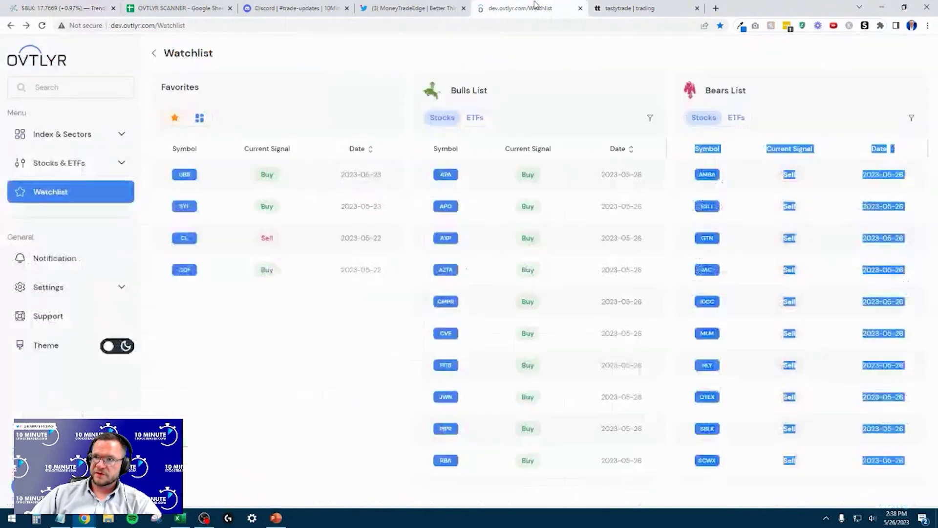
{"action": "left_click", "coordinate": [752, 294]}
Open the NLY and SBLK stock pages from the Bears list in new tabs
{"action": "scroll", "coordinate": [750, 293], "scroll_direction": "down", "scroll_amount": 2}
{"action": "right_click", "coordinate": [714, 283]}
{"action": "left_click", "coordinate": [736, 288]}
{"action": "right_click", "coordinate": [715, 346]}
{"action": "left_click", "coordinate": [736, 352]}
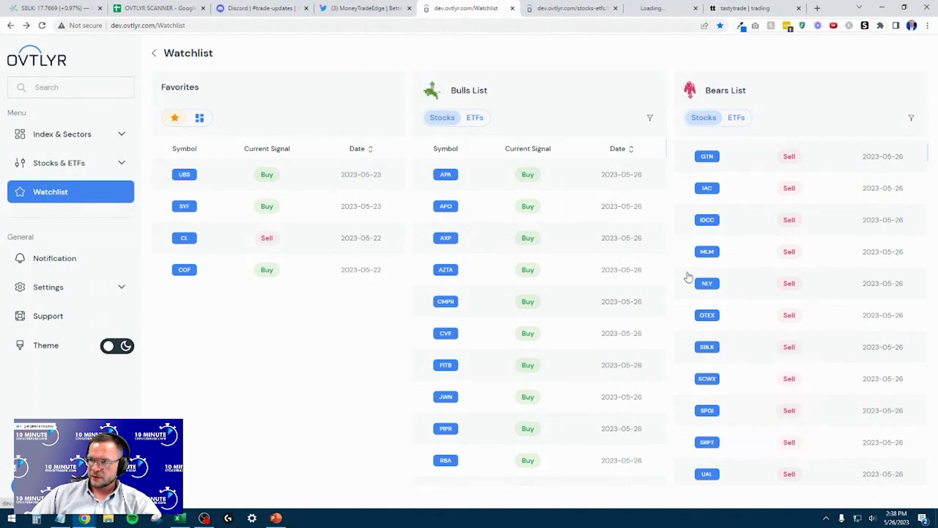
Mark NLY and SBLK as favorites on their OVTLYR stock pages
{"action": "left_click", "coordinate": [572, 7]}
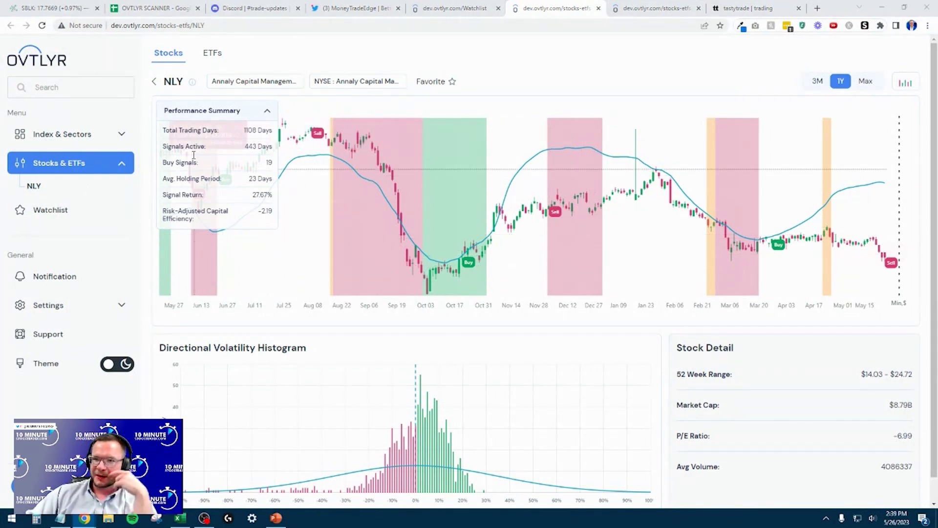
{"action": "left_click", "coordinate": [194, 115]}
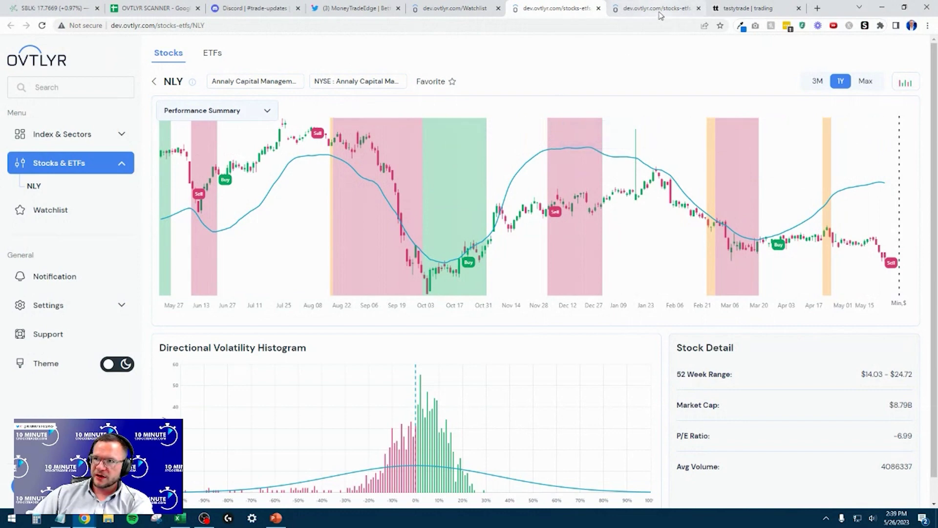
{"action": "left_click", "coordinate": [451, 82]}
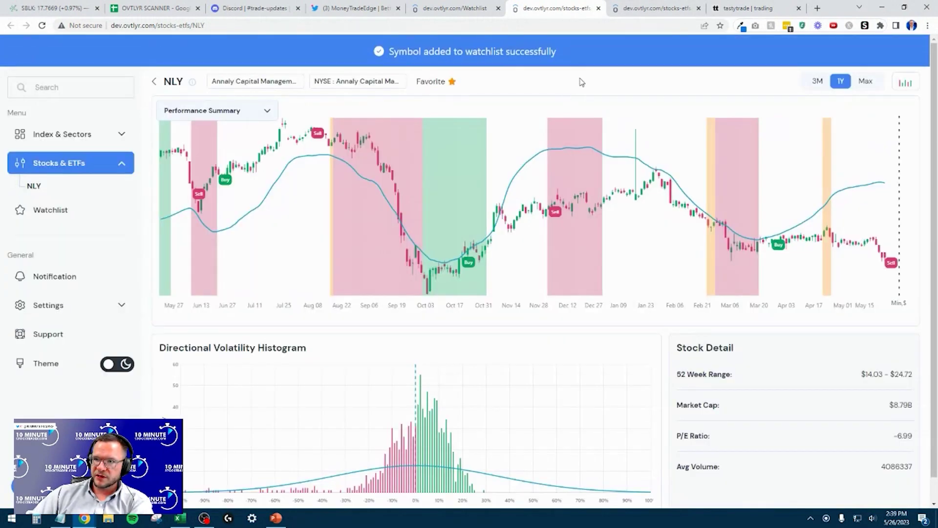
{"action": "left_click", "coordinate": [654, 8]}
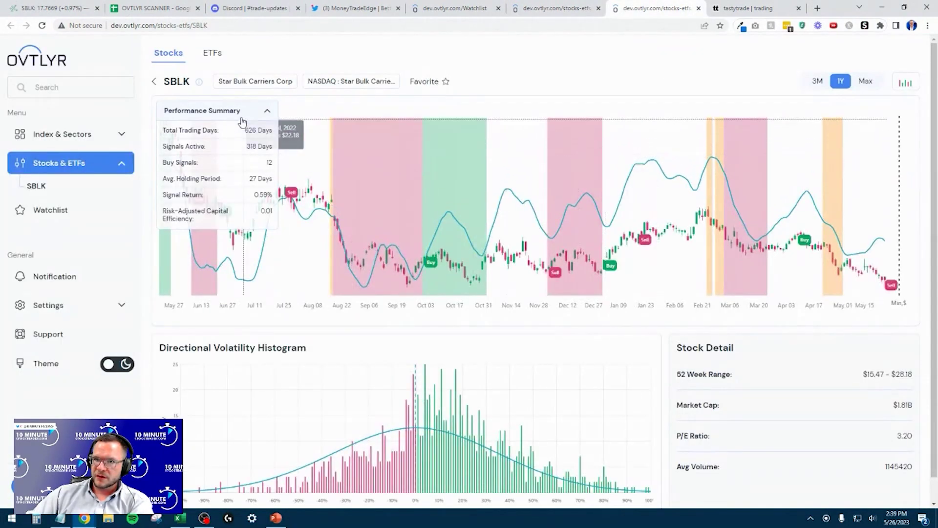
{"action": "left_click", "coordinate": [239, 111]}
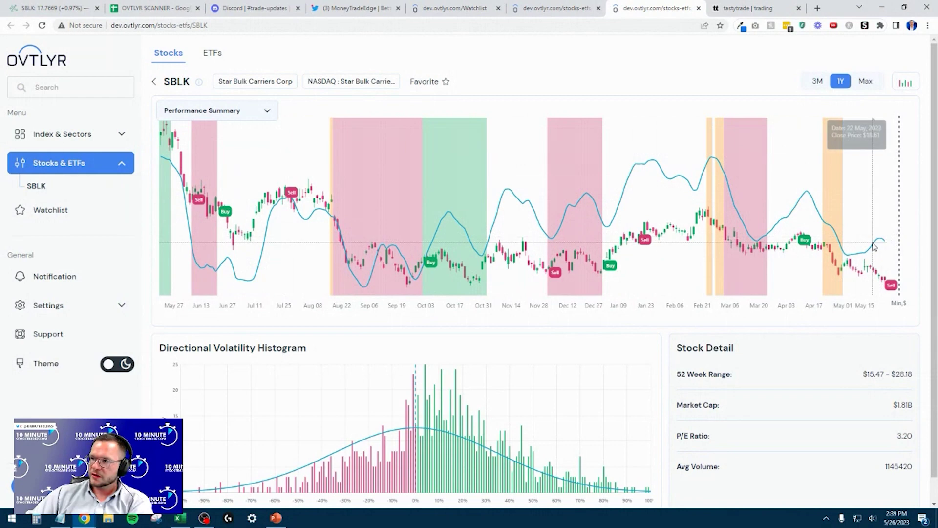
{"action": "left_click", "coordinate": [447, 82]}
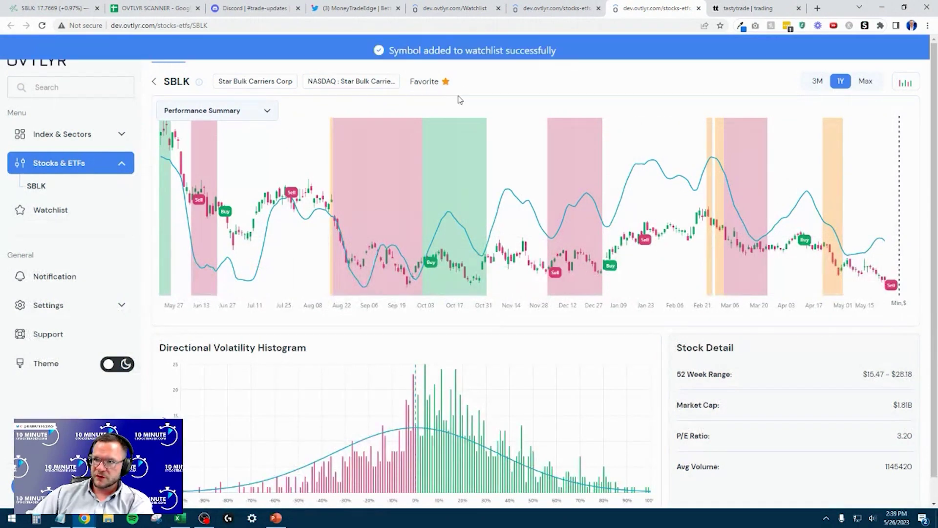
{"action": "left_click", "coordinate": [47, 5]}
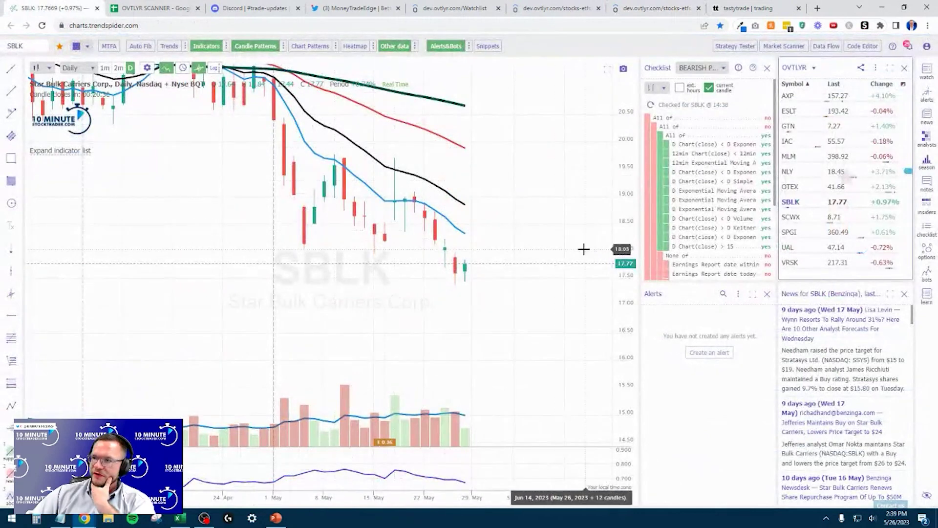
Load the SBLK option chain and stage trial buy legs on the 18, 19 and 20 puts
{"action": "left_click", "coordinate": [748, 8]}
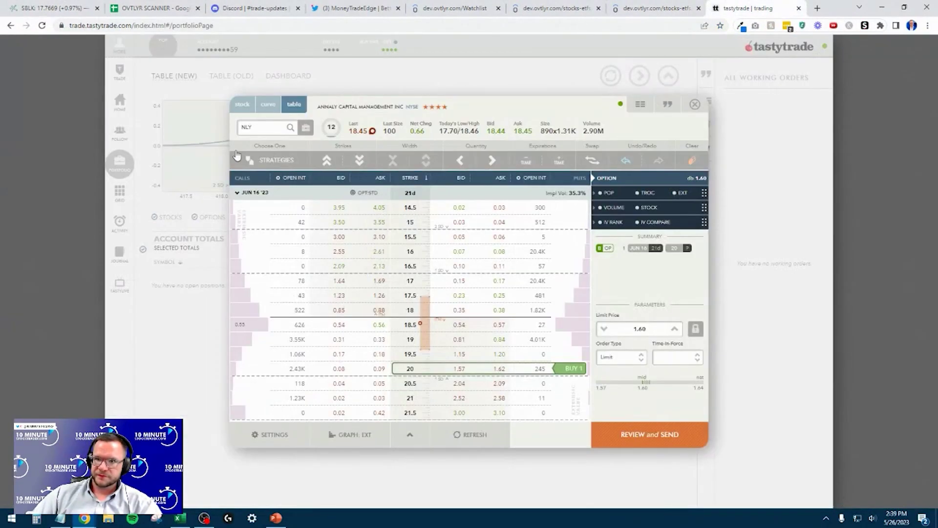
{"action": "double_click", "coordinate": [253, 127]}
{"action": "type", "text": "SBLK"}
{"action": "key", "text": "Return"}
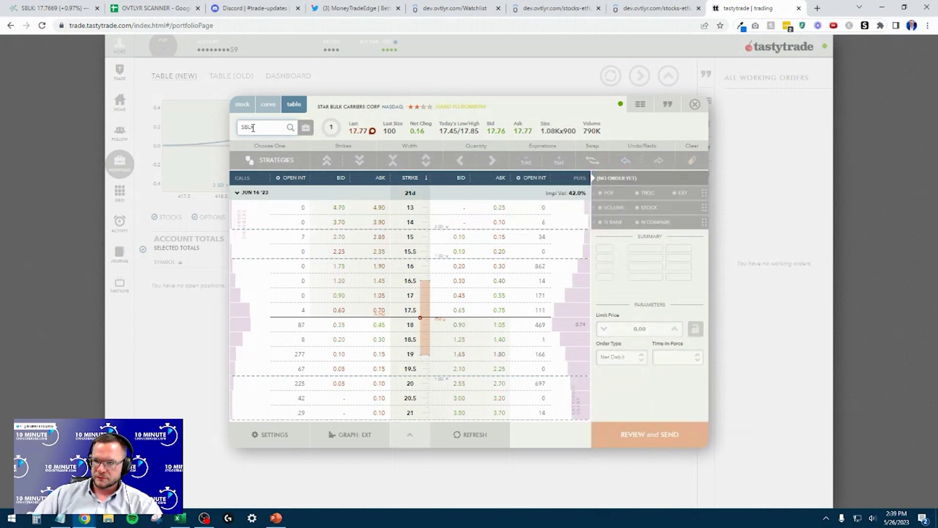
{"action": "left_click", "coordinate": [499, 355]}
{"action": "left_click", "coordinate": [502, 326]}
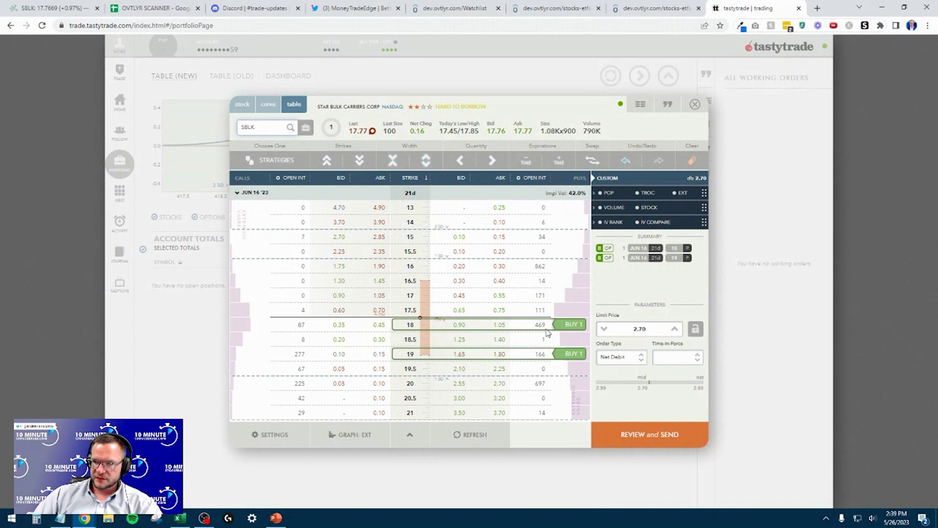
{"action": "left_click", "coordinate": [696, 161]}
{"action": "left_click", "coordinate": [500, 383]}
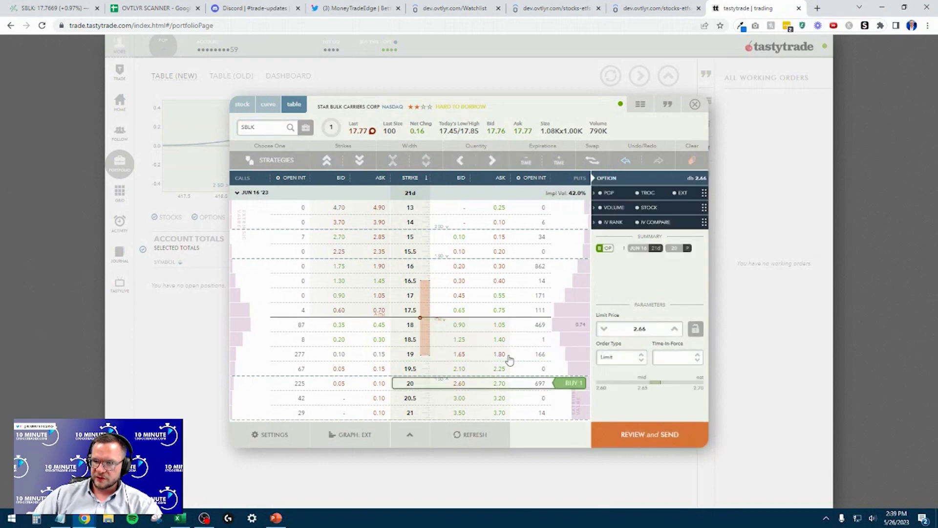
{"action": "left_click", "coordinate": [501, 325]}
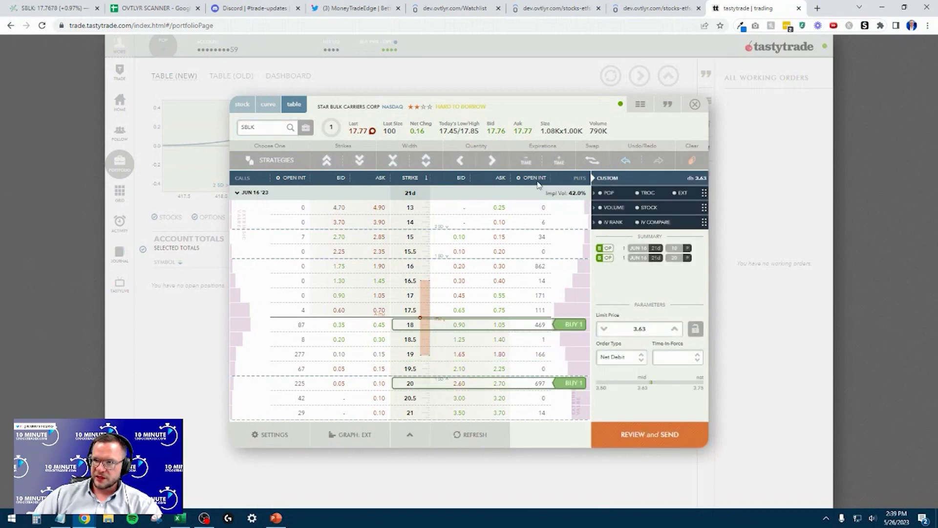
Show extrinsic values, restage a single 20 put buy, and raise the limit to 2.70
{"action": "left_click", "coordinate": [536, 180]}
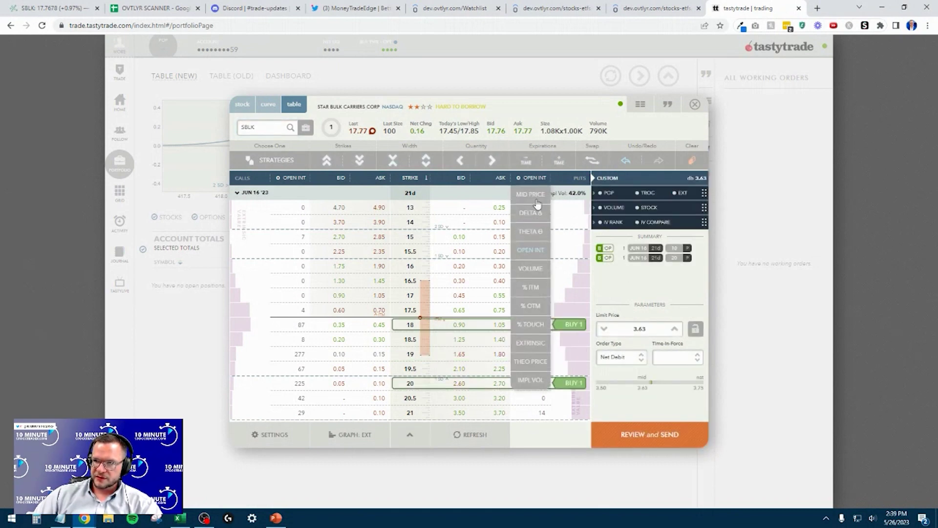
{"action": "left_click", "coordinate": [535, 340]}
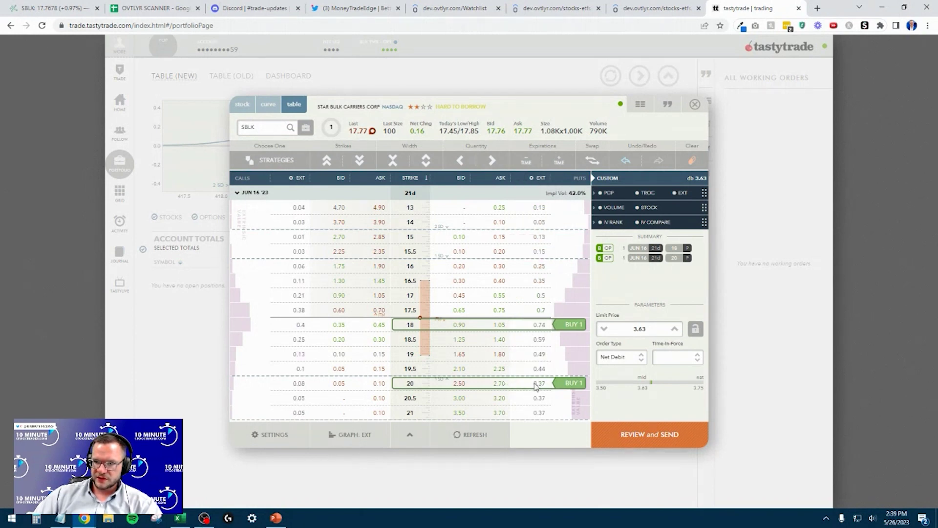
{"action": "left_click", "coordinate": [693, 160]}
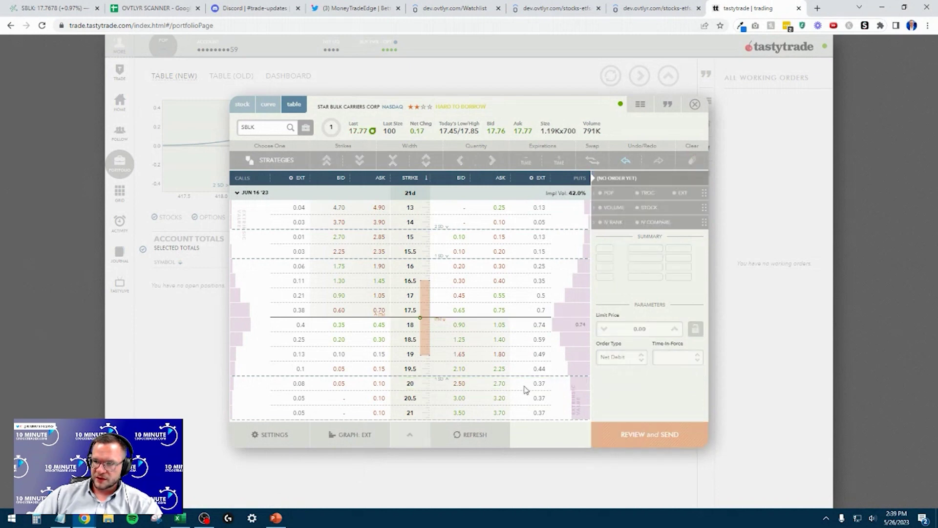
{"action": "left_click", "coordinate": [499, 386]}
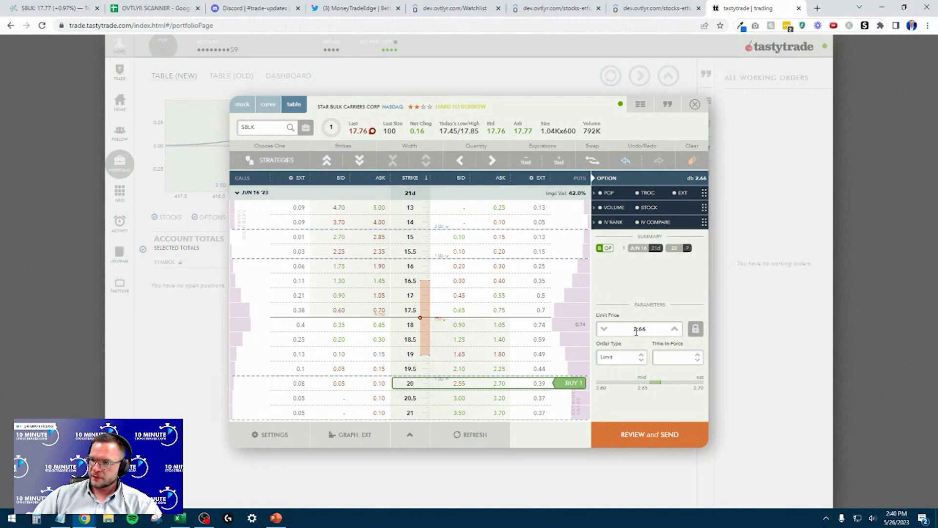
{"action": "left_click", "coordinate": [674, 331]}
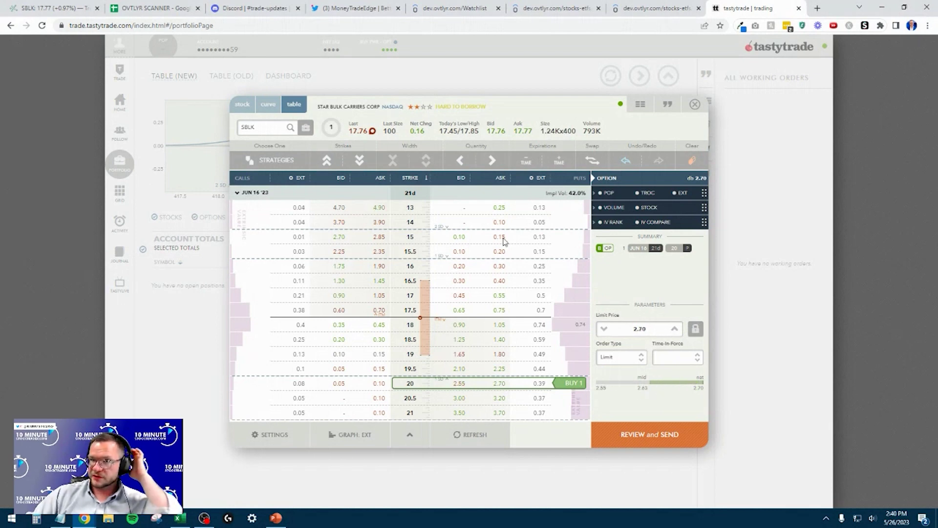
{"action": "left_click", "coordinate": [249, 8]}
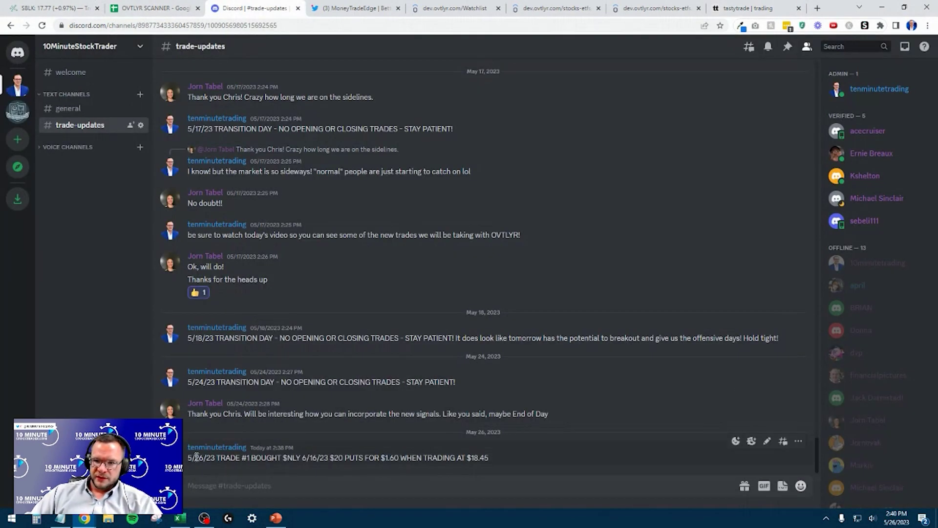
Copy the NLY trade message into a new draft in the message box
{"action": "left_click_drag", "start_coordinate": [189, 458], "coordinate": [491, 462]}
{"action": "key", "text": "ctrl+c"}
{"action": "left_click", "coordinate": [282, 489]}
{"action": "key", "text": "ctrl+v"}
Edit the draft to TRADE #2 $SBLK for $2.70 at $17.77 and post it
{"action": "left_click", "coordinate": [245, 485]}
{"action": "key", "text": "BackSpace"}
{"action": "type", "text": "2"}
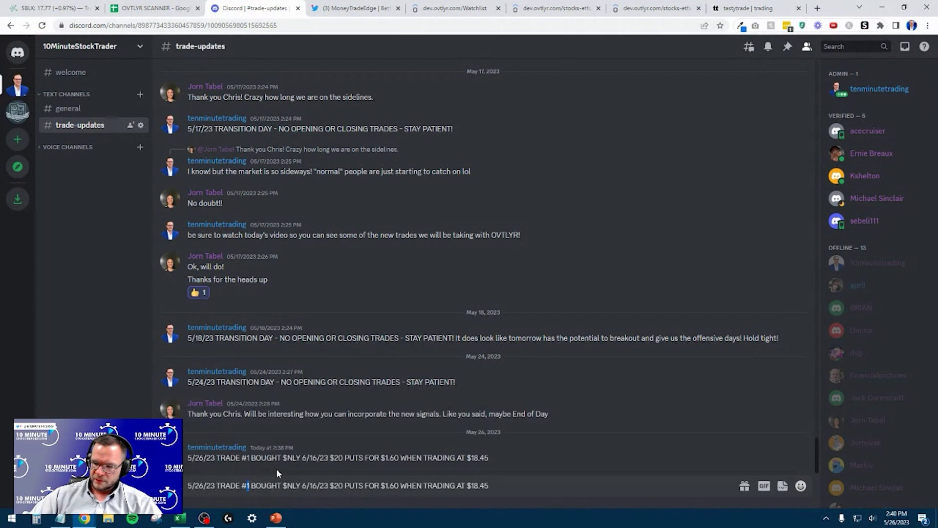
{"action": "key", "text": "Delete"}
{"action": "key", "text": "Delete"}
{"action": "key", "text": "Delete"}
{"action": "type", "text": "SBLK"}
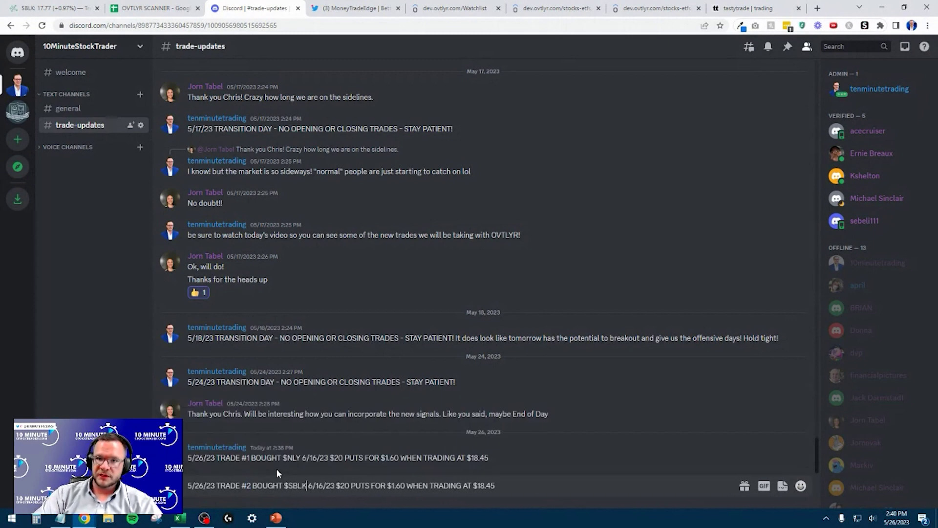
{"action": "key", "text": "BackSpace"}
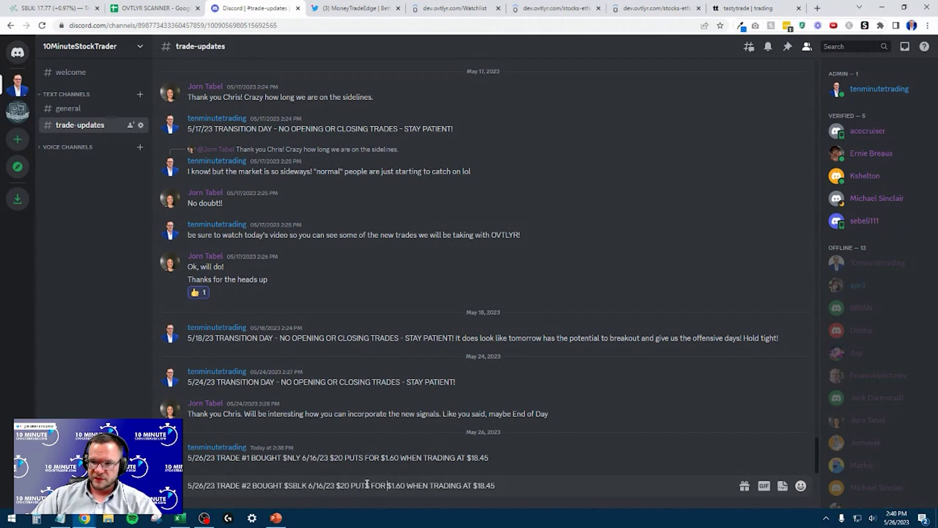
{"action": "type", "text": "2.70"}
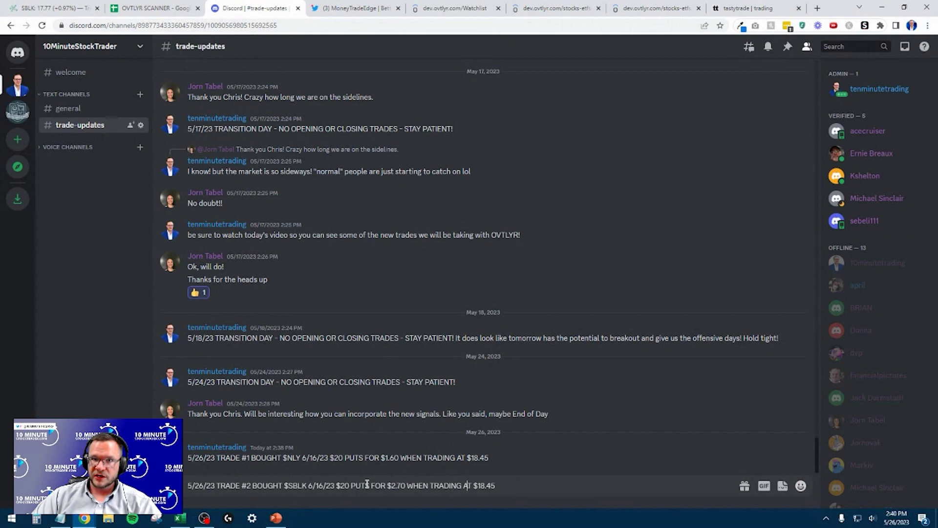
{"action": "key", "text": "shift+End"}
{"action": "type", "text": "7."}
{"action": "key", "text": "Return"}
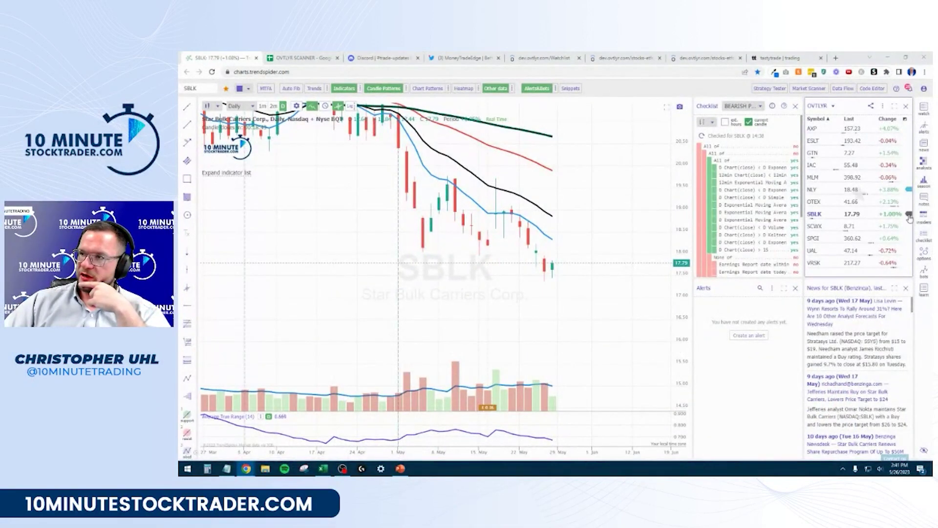
Flag SBLK blue on the watchlist and switch to the Benzinga watchlist
{"action": "left_click", "coordinate": [909, 215]}
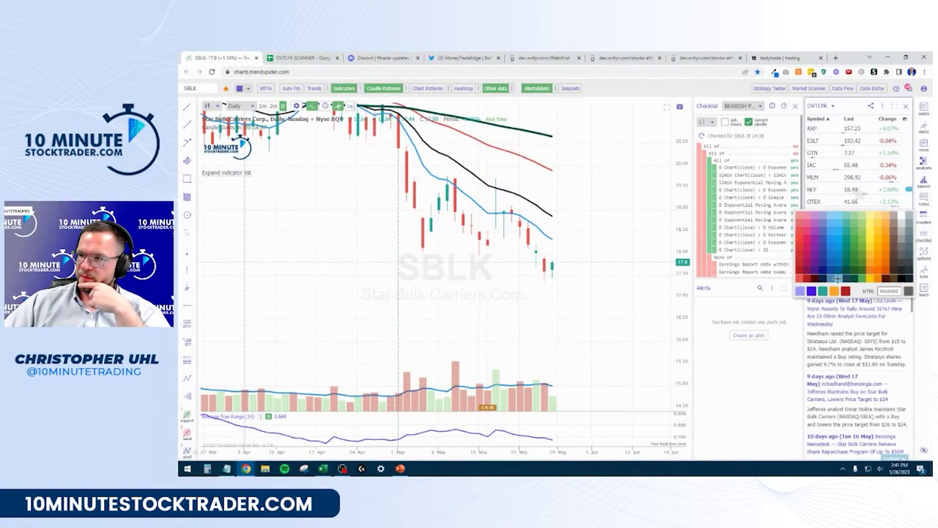
{"action": "left_click", "coordinate": [838, 278]}
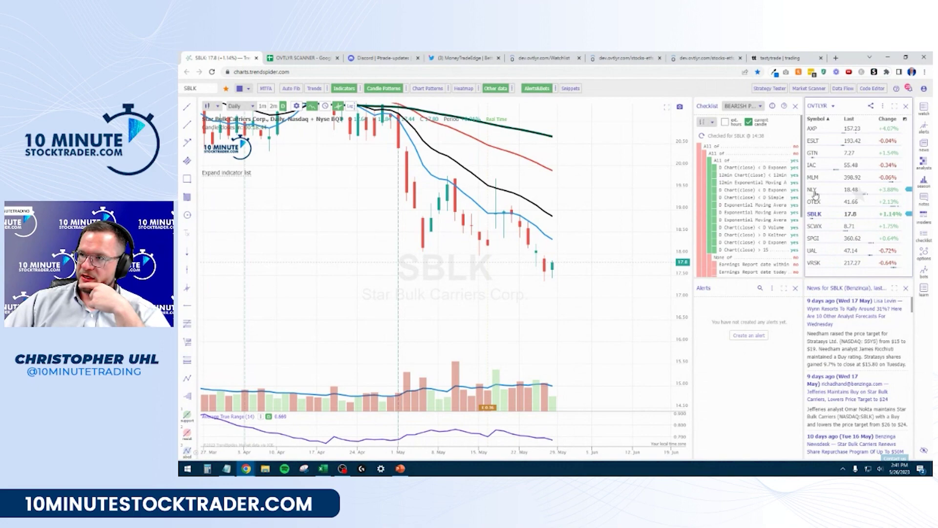
{"action": "left_click", "coordinate": [830, 107]}
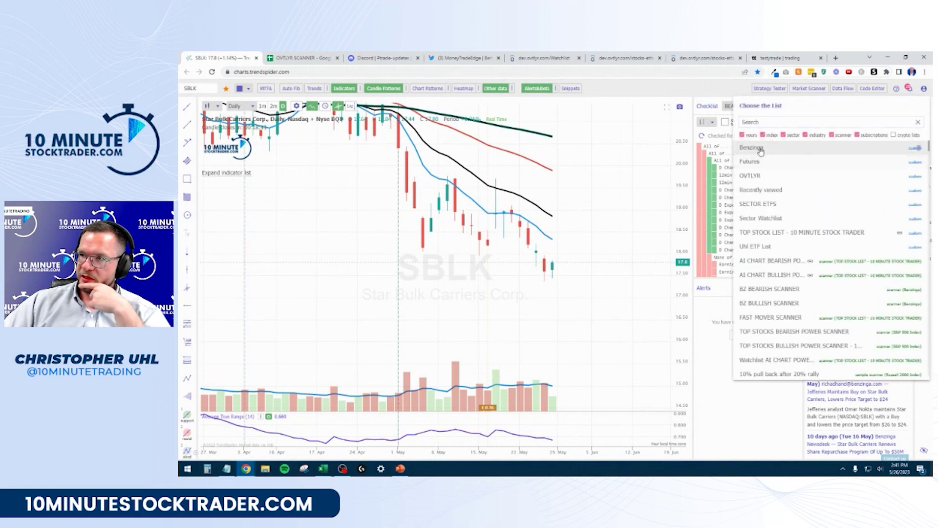
{"action": "left_click", "coordinate": [761, 149]}
Step through the COF, CL, UBS, SYF and NLY charts in Benzinga
{"action": "left_click", "coordinate": [822, 178]}
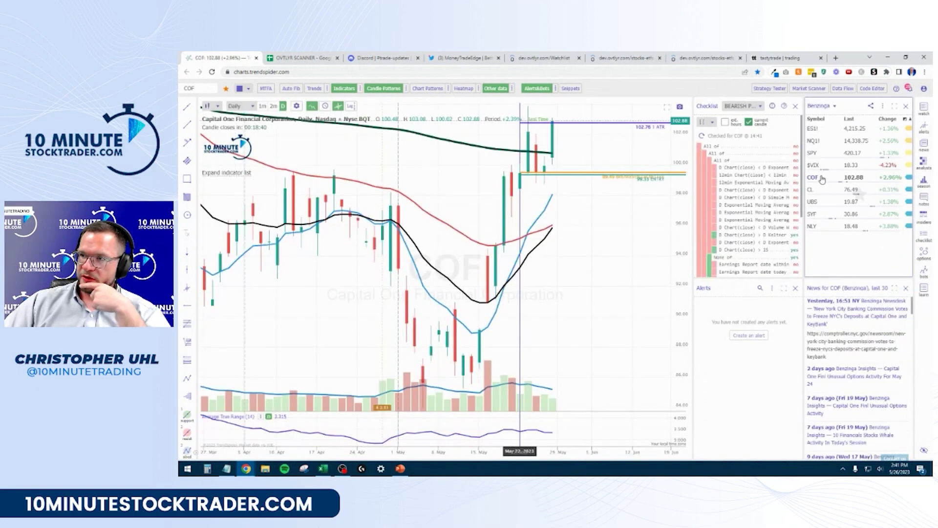
{"action": "left_click", "coordinate": [821, 190]}
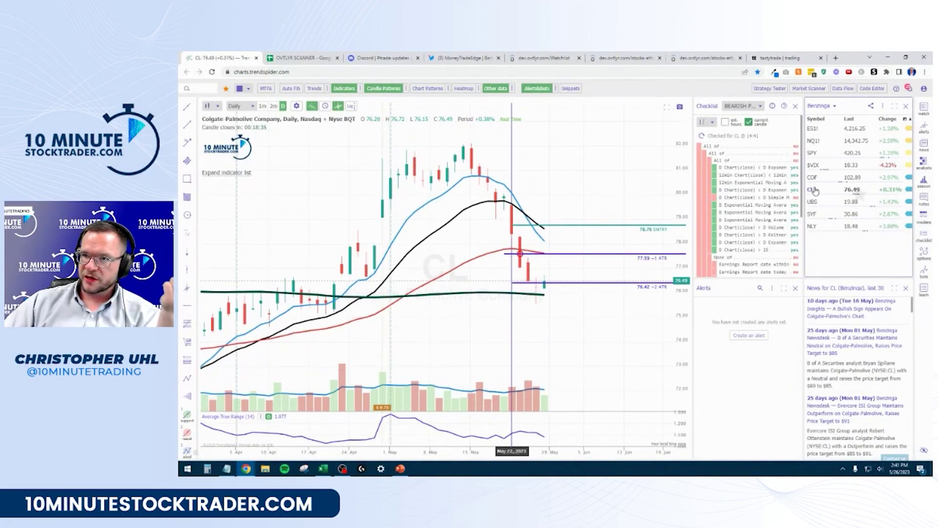
{"action": "left_click", "coordinate": [815, 201]}
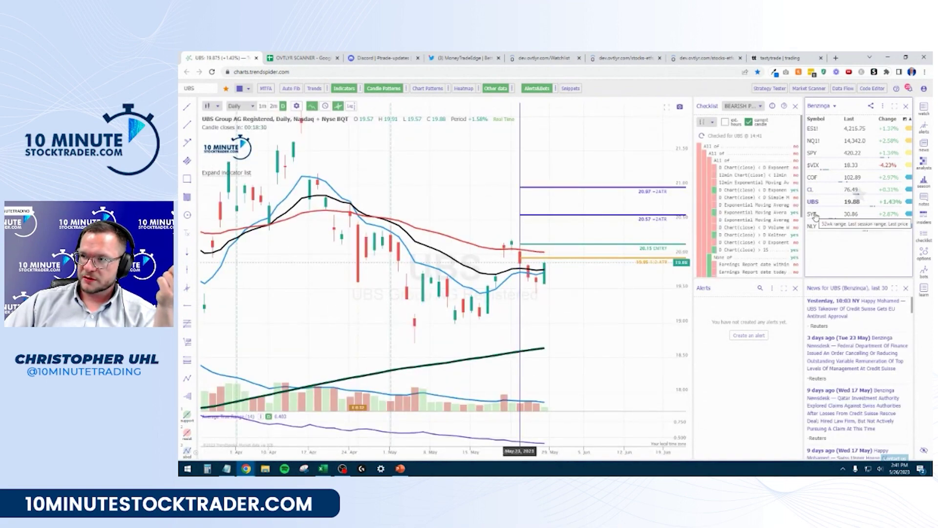
{"action": "left_click", "coordinate": [814, 214]}
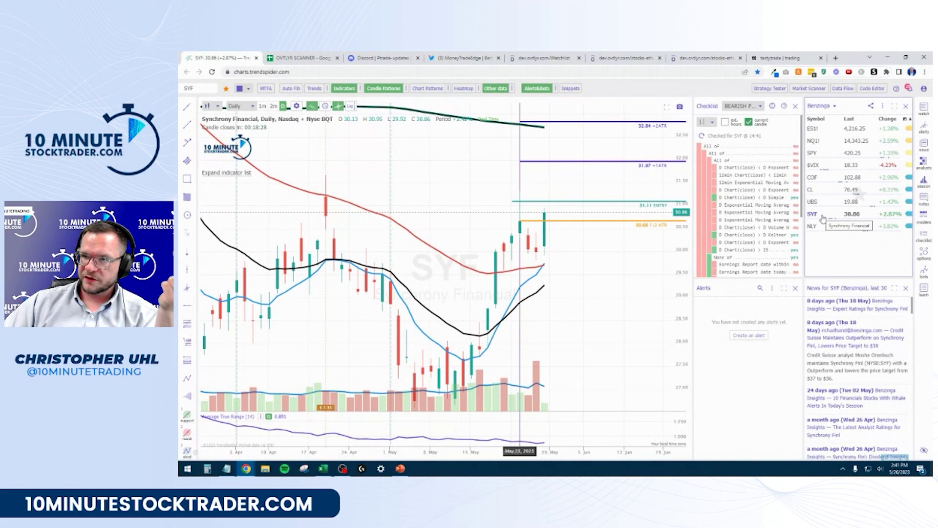
{"action": "left_click", "coordinate": [813, 227]}
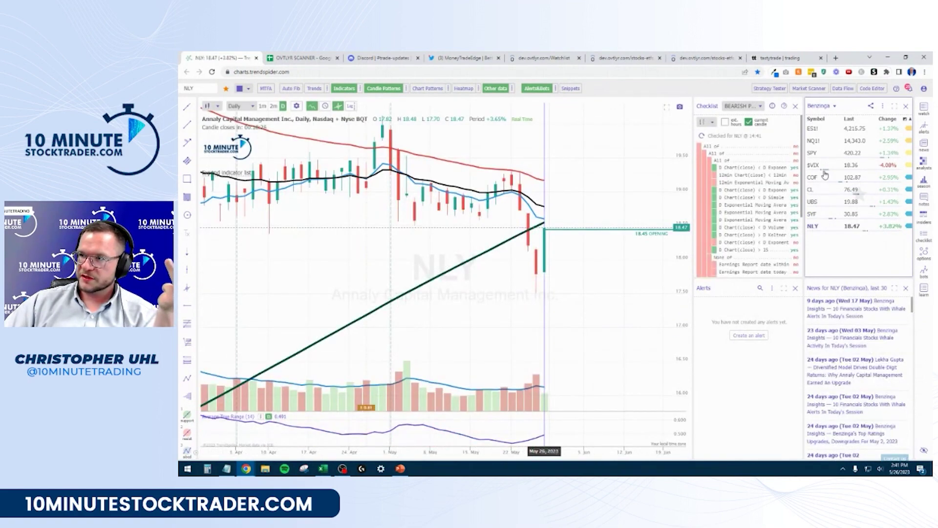
Switch the watchlist to OVTLYR and set a flag colour on the SBLK row
{"action": "left_click", "coordinate": [826, 106]}
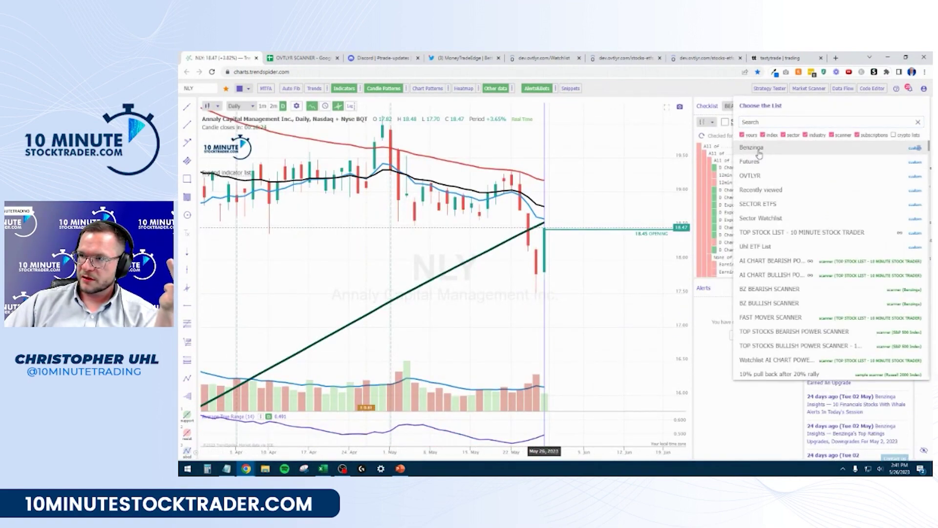
{"action": "left_click", "coordinate": [764, 147]}
{"action": "left_click", "coordinate": [833, 106]}
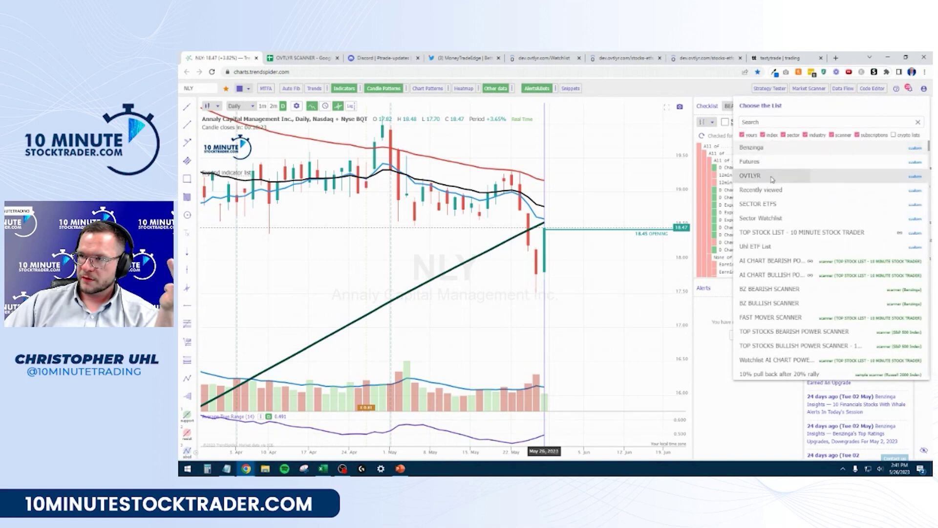
{"action": "left_click", "coordinate": [752, 176]}
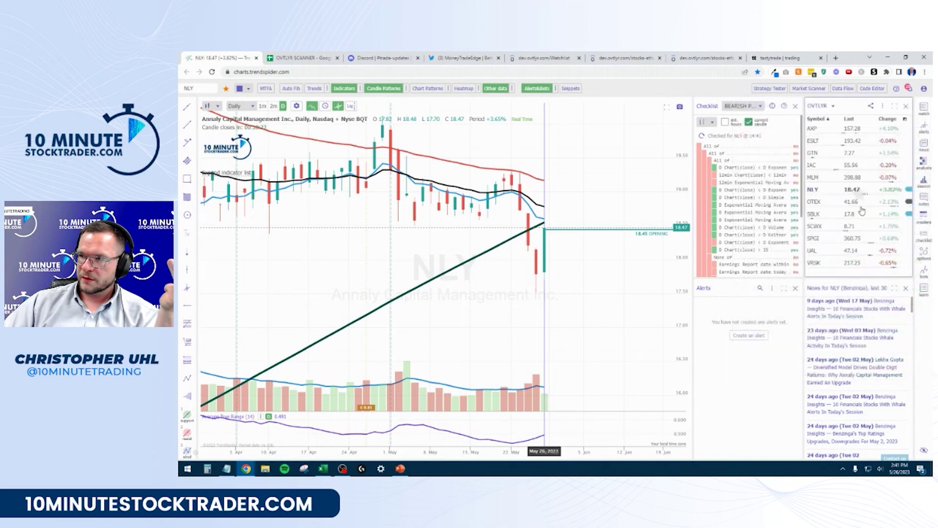
{"action": "left_click", "coordinate": [908, 217]}
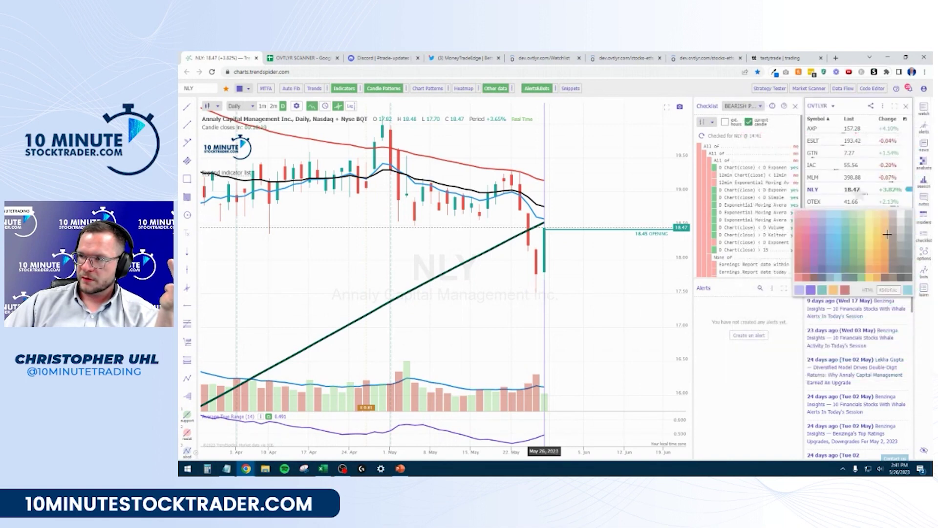
{"action": "left_click", "coordinate": [836, 278]}
Add NLY and SBLK to the Benzinga watchlist via the star menu, then reopen Benzinga
{"action": "left_click", "coordinate": [823, 107]}
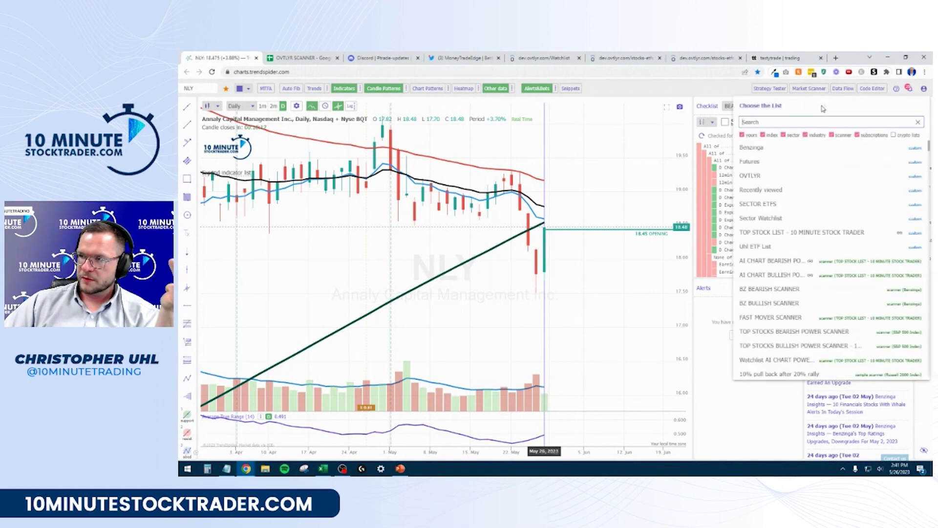
{"action": "left_click", "coordinate": [225, 92]}
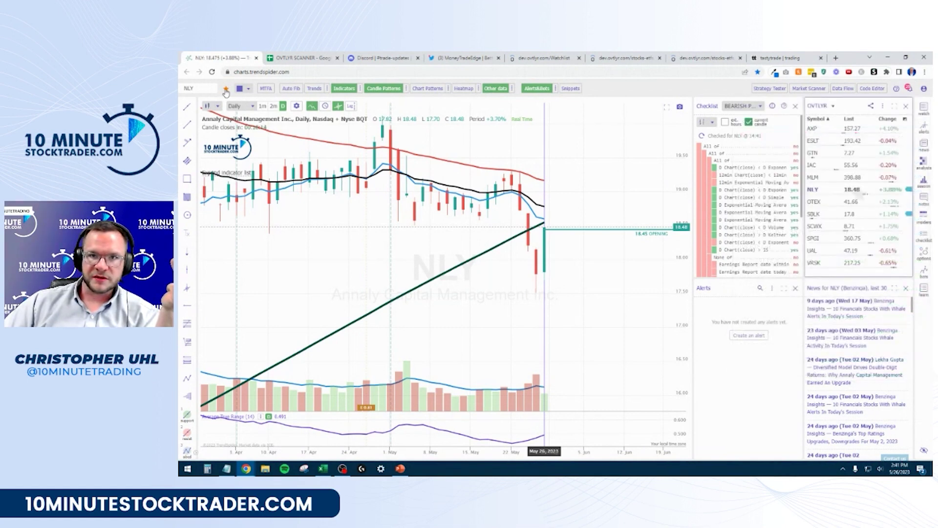
{"action": "left_click", "coordinate": [264, 132]}
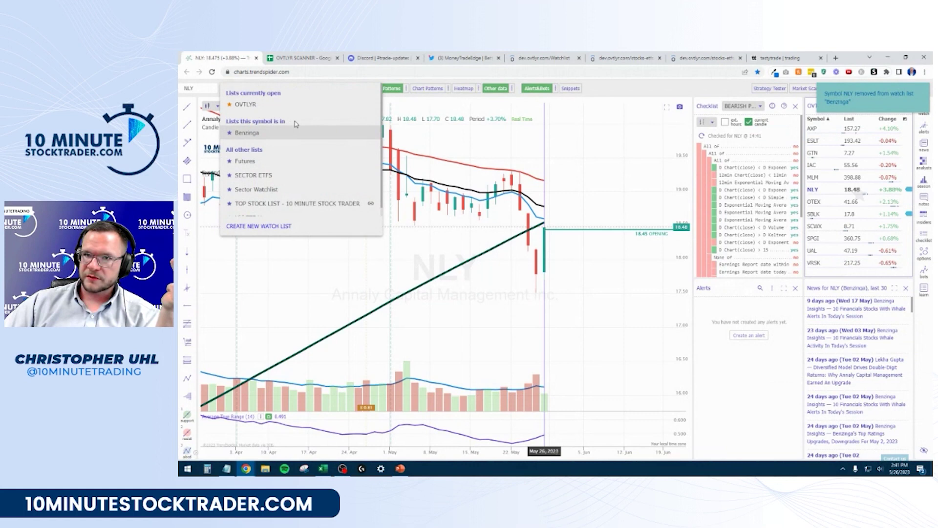
{"action": "left_click", "coordinate": [252, 133]}
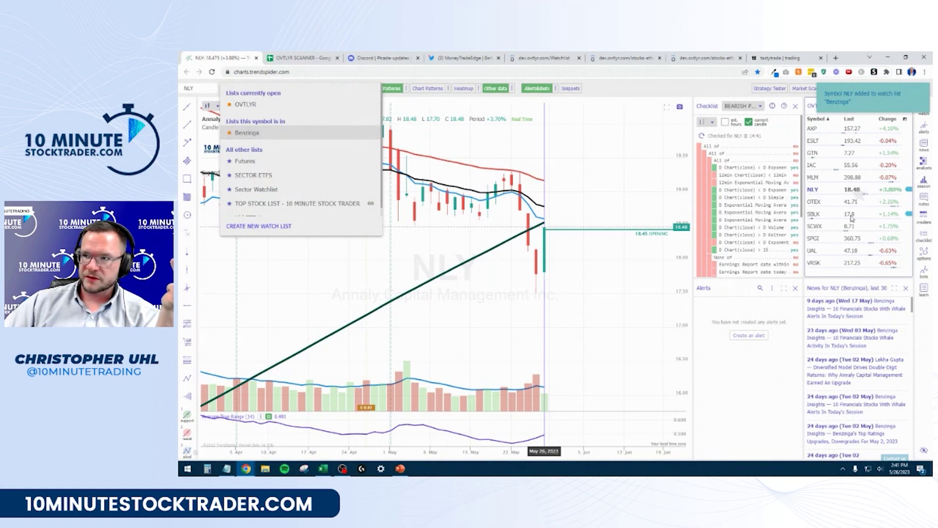
{"action": "left_click", "coordinate": [824, 219]}
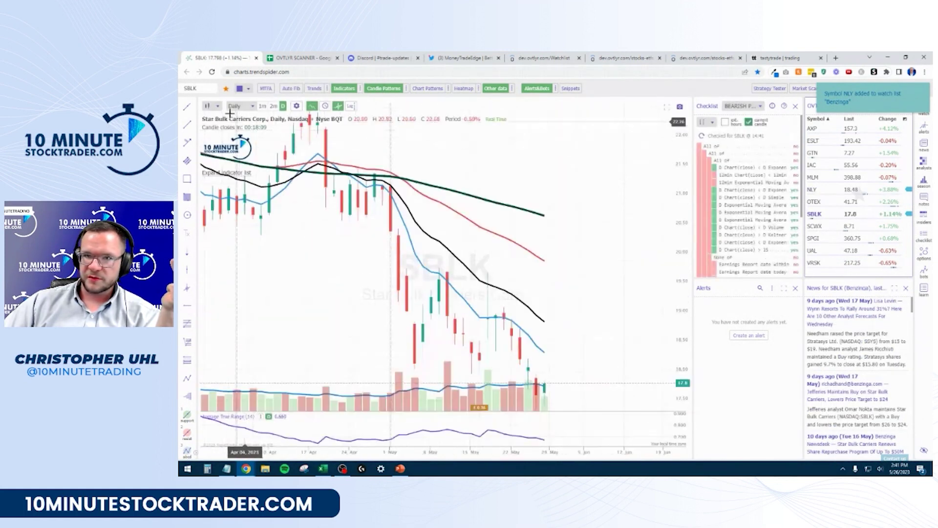
{"action": "left_click", "coordinate": [226, 89]}
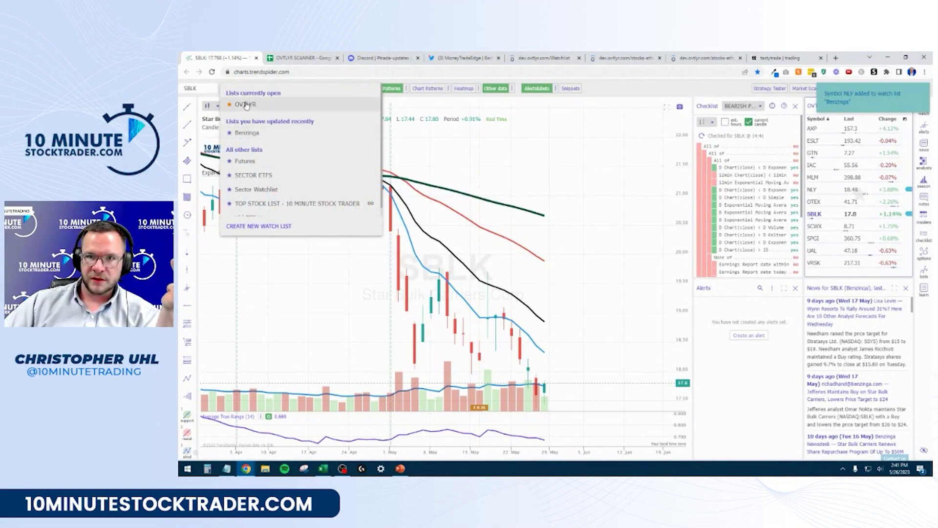
{"action": "left_click", "coordinate": [247, 132]}
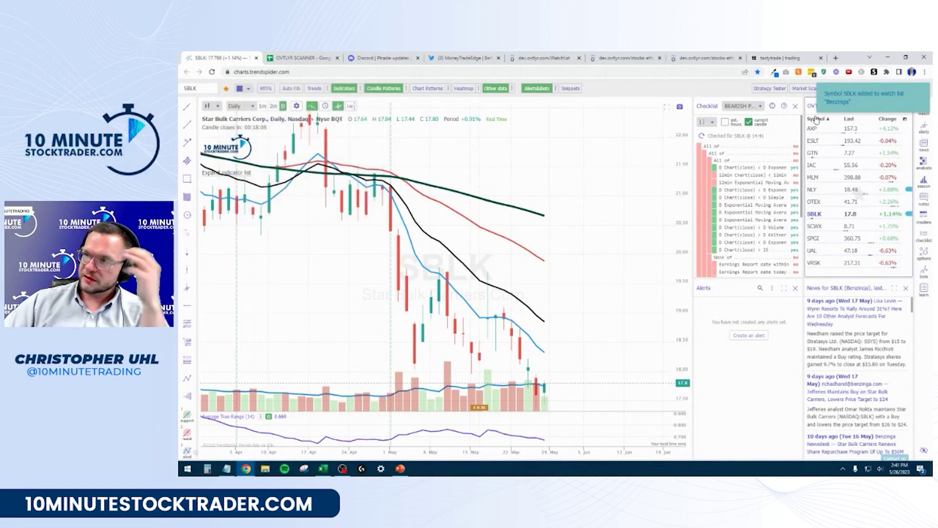
{"action": "left_click", "coordinate": [830, 110]}
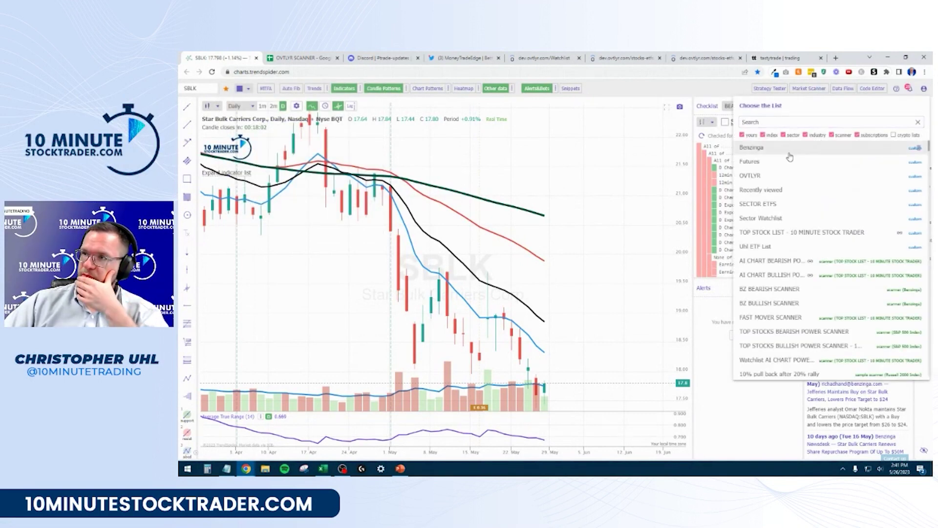
{"action": "left_click", "coordinate": [815, 159]}
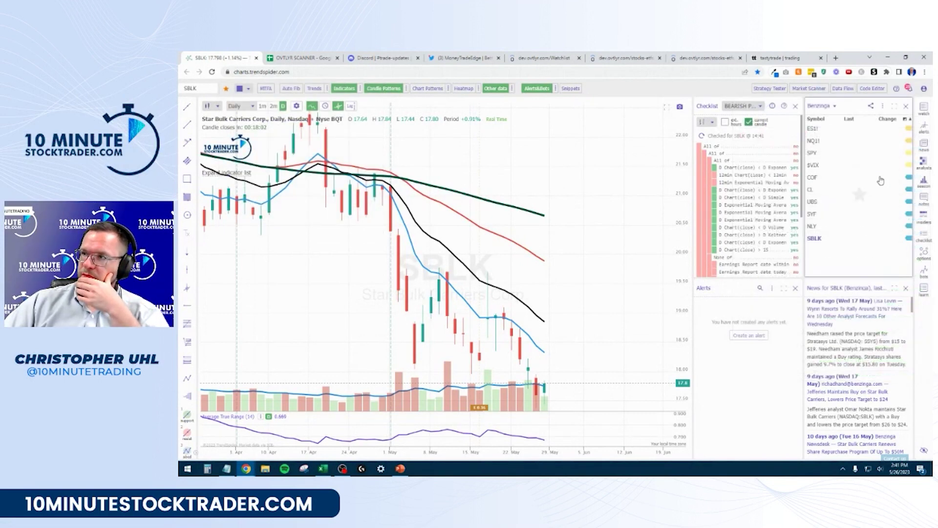
Review the NLY, CL, COF, UBS and SYF charts, then go to OVTLYR's NLY stock page
{"action": "left_click", "coordinate": [821, 228]}
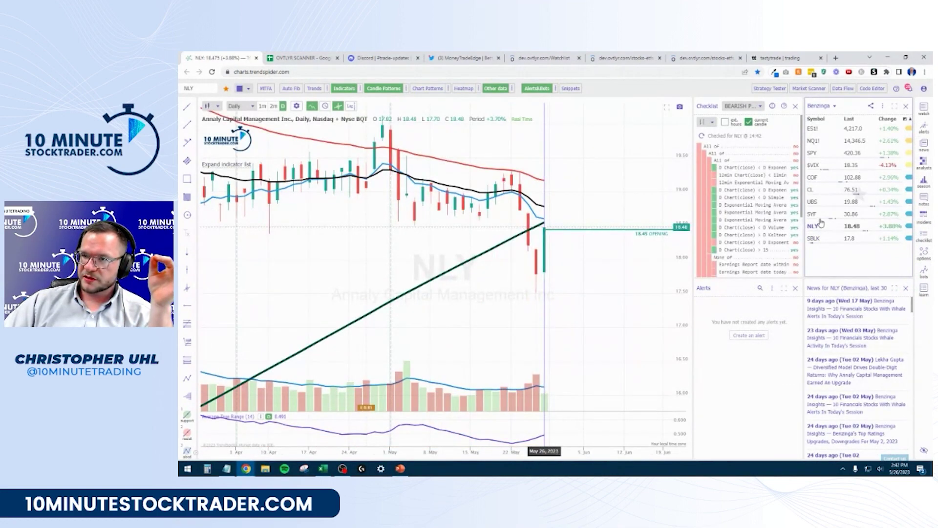
{"action": "left_click", "coordinate": [821, 191]}
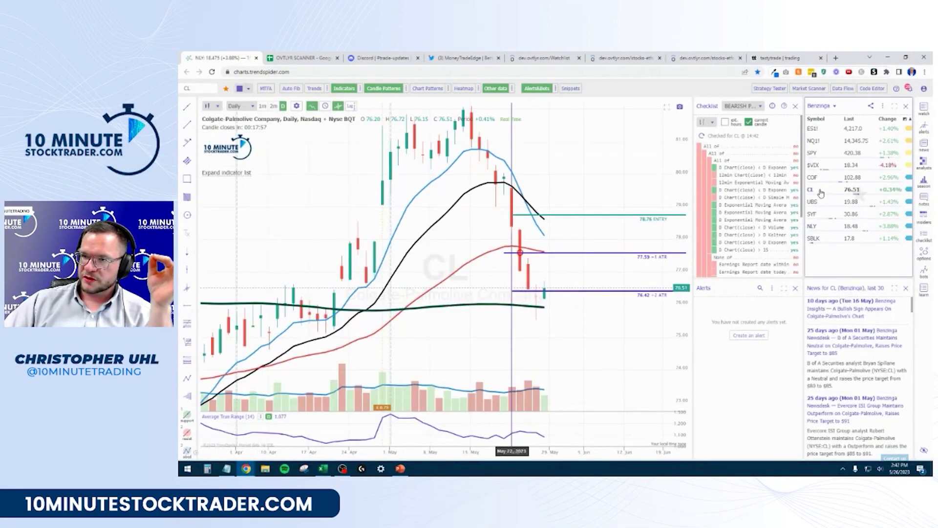
{"action": "left_click", "coordinate": [822, 177]}
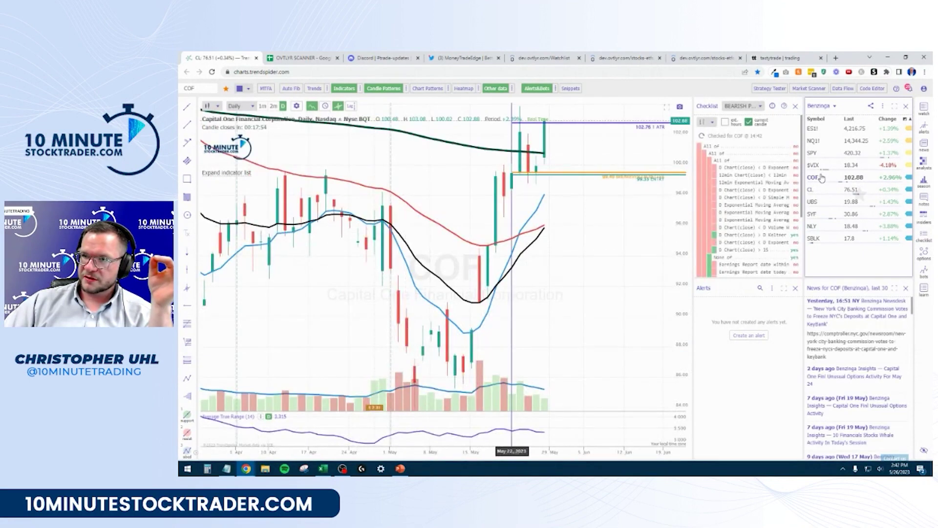
{"action": "left_click", "coordinate": [817, 206]}
{"action": "left_click", "coordinate": [818, 216]}
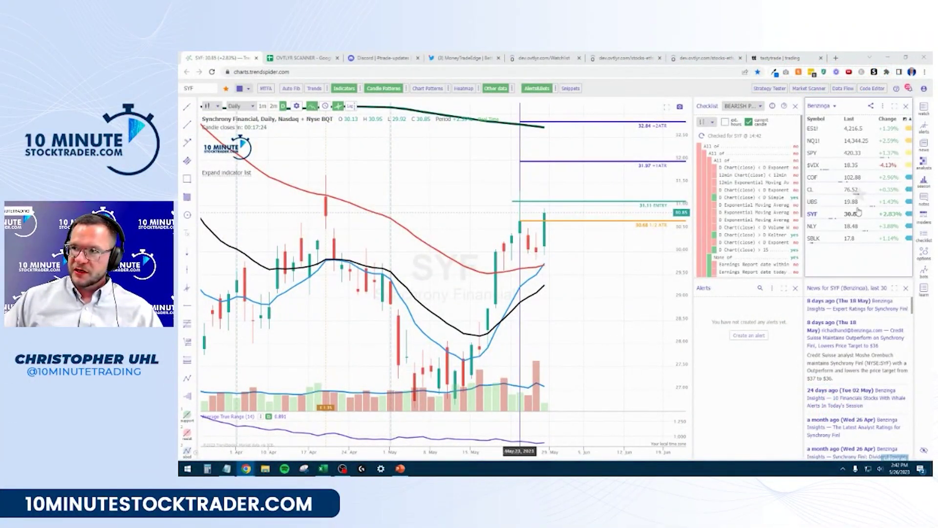
{"action": "left_click", "coordinate": [635, 58]}
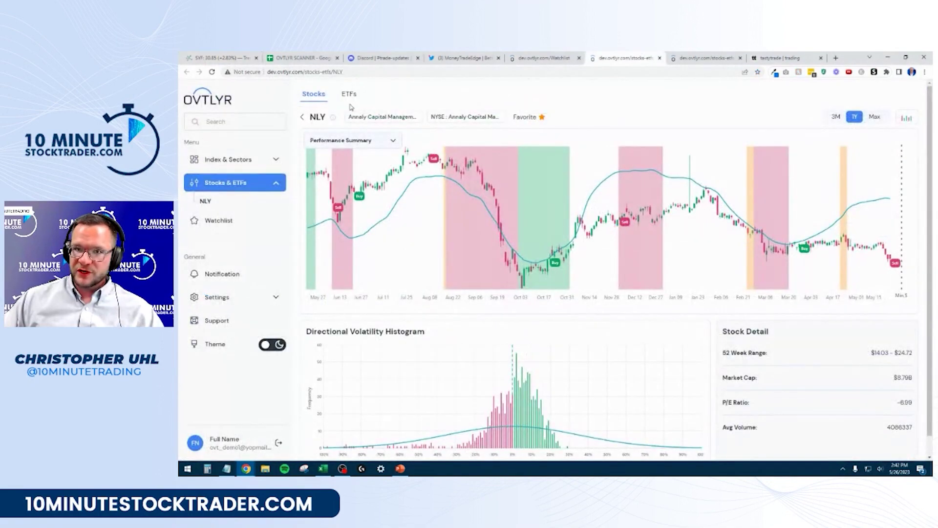
Confirm the Favorite star on the NLY and SBLK pages and reload OVTLYR's Watchlist page
{"action": "left_click", "coordinate": [543, 56]}
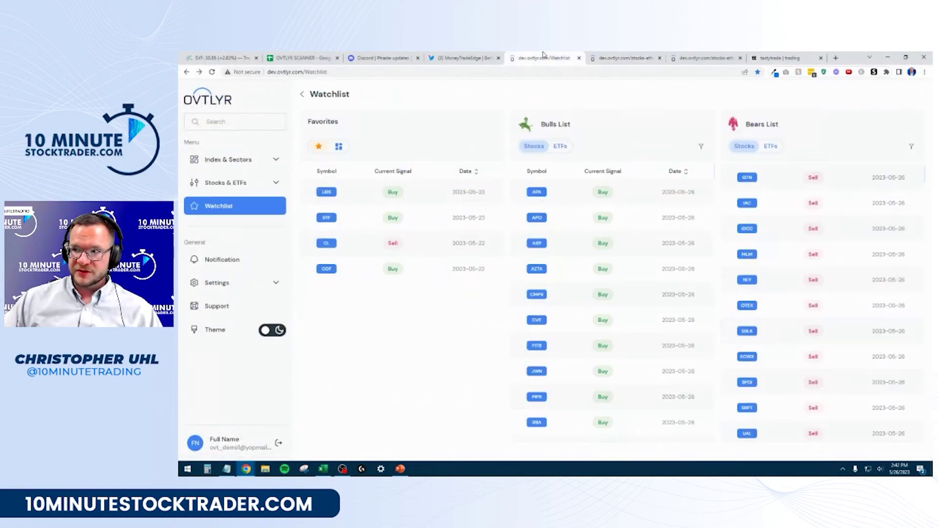
{"action": "left_click", "coordinate": [625, 58]}
{"action": "left_click", "coordinate": [704, 57]}
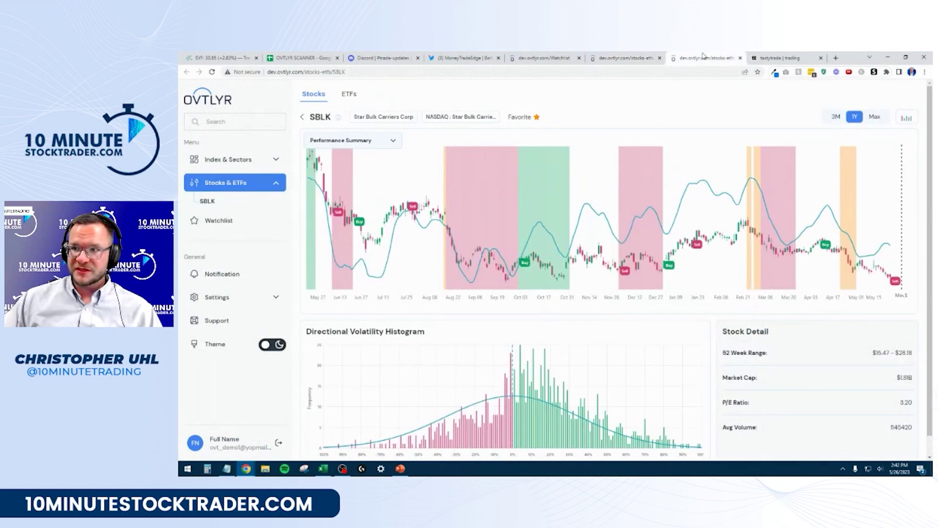
{"action": "left_click", "coordinate": [249, 59]}
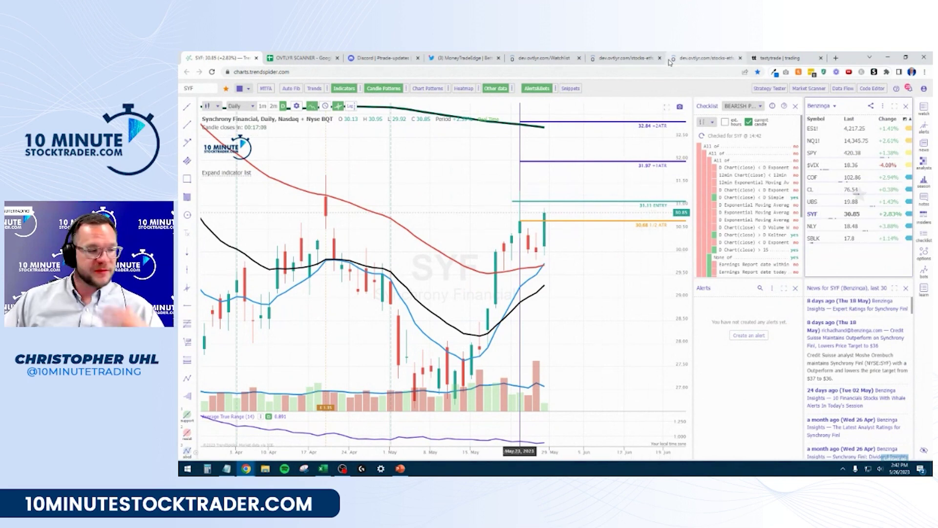
{"action": "left_click", "coordinate": [683, 54]}
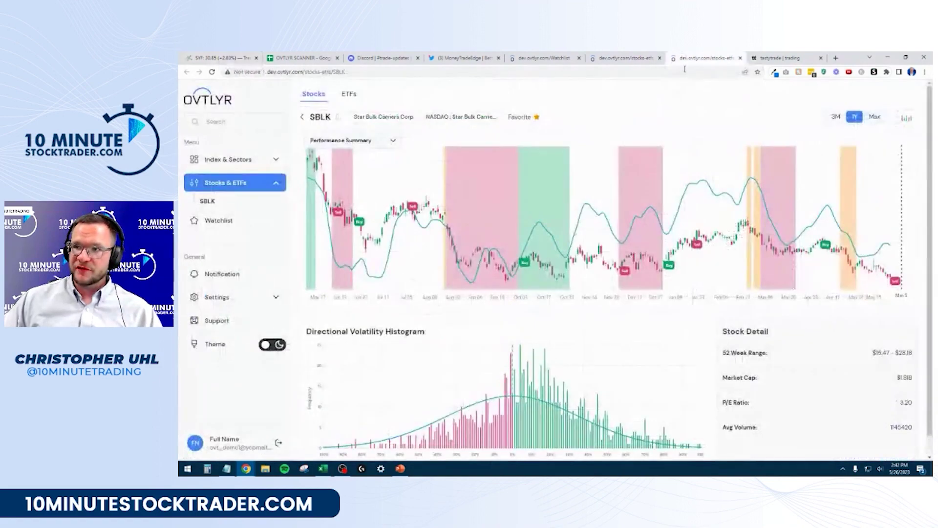
{"action": "left_click", "coordinate": [542, 58]}
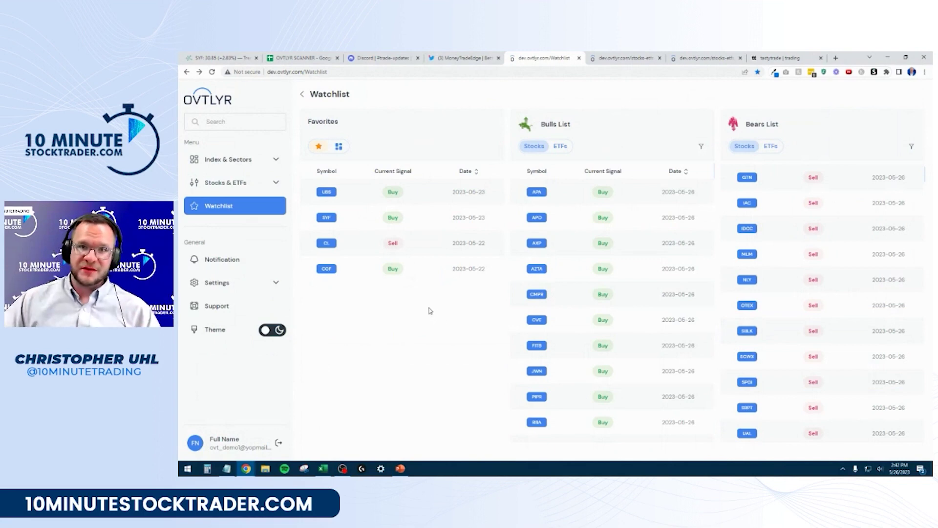
{"action": "left_click", "coordinate": [211, 72]}
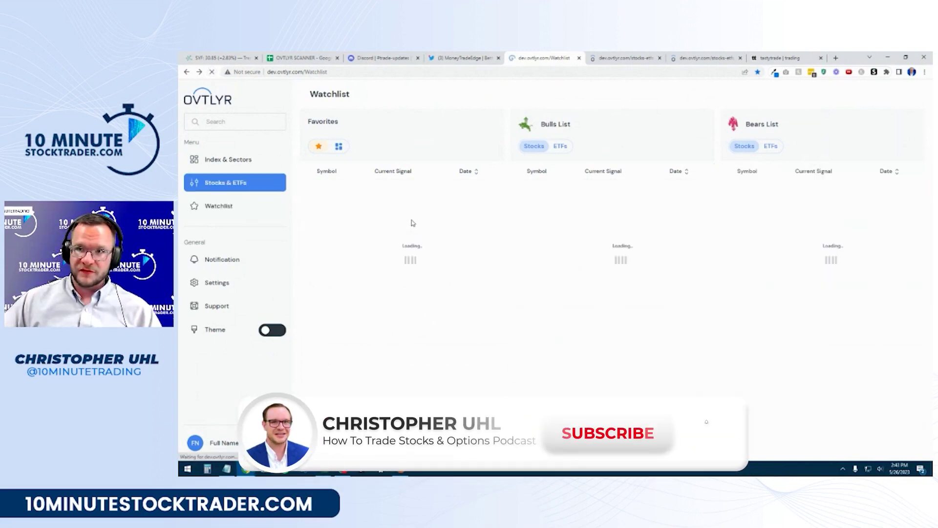